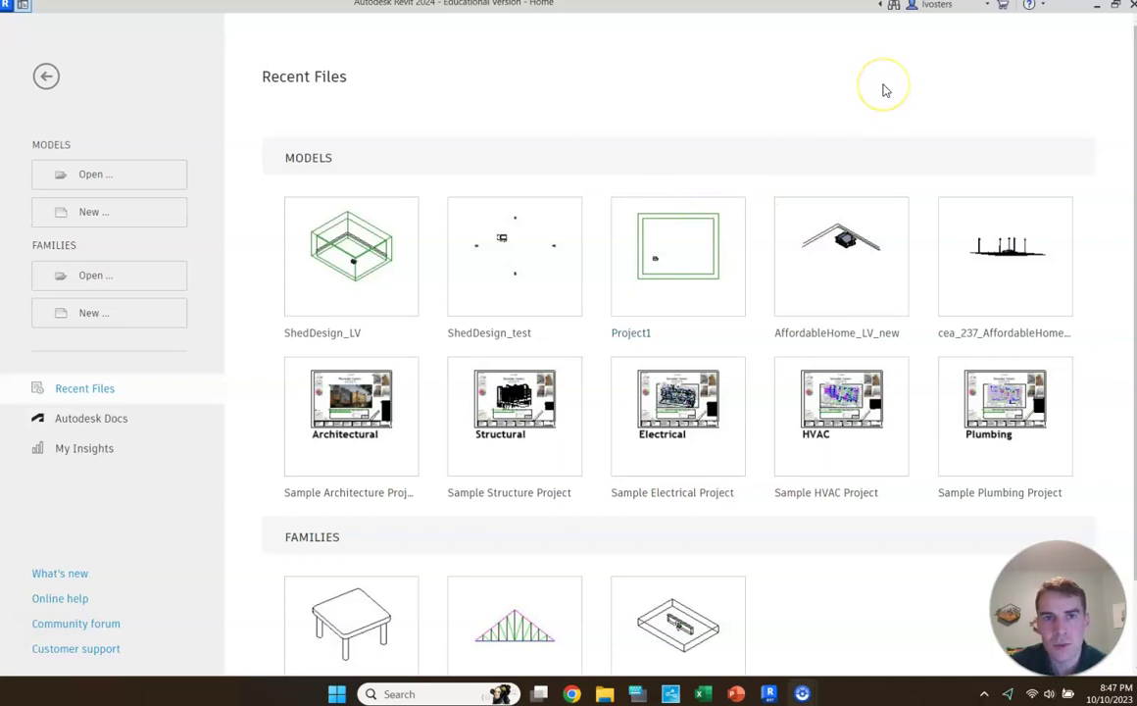
- From the Home screen's Models section, open the New Project dialog
left_click(660, 92)
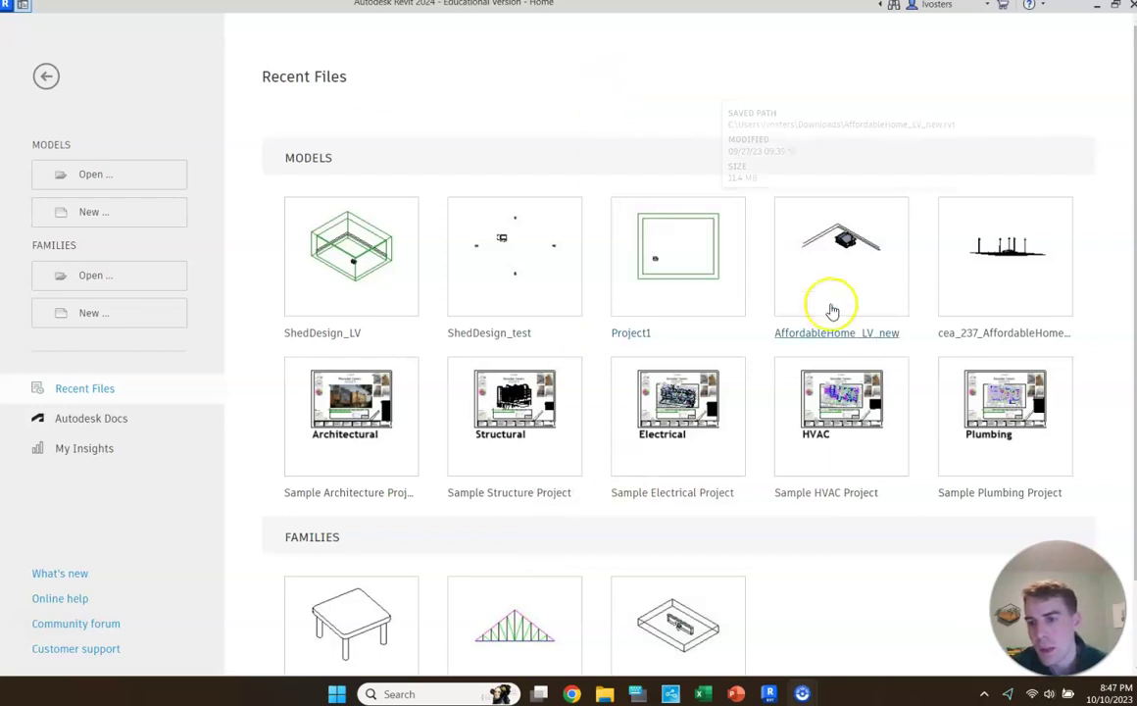
left_click(85, 215)
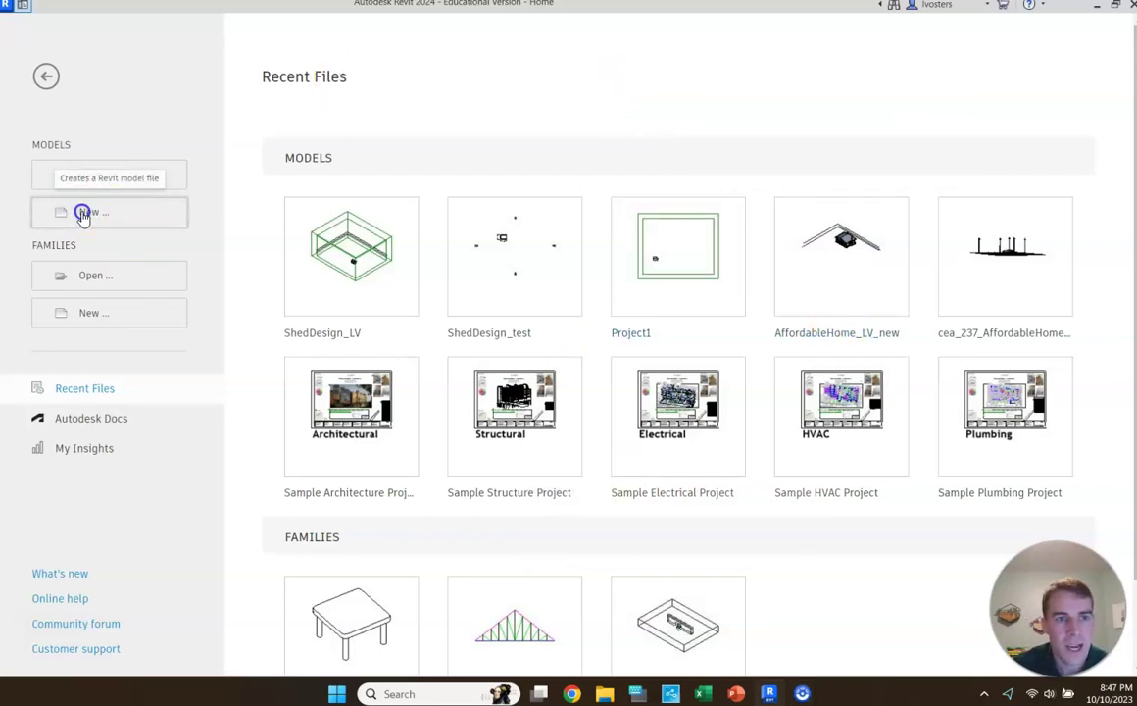
- Create a new Project from the Imperial Multi-discipline template
left_click(500, 296)
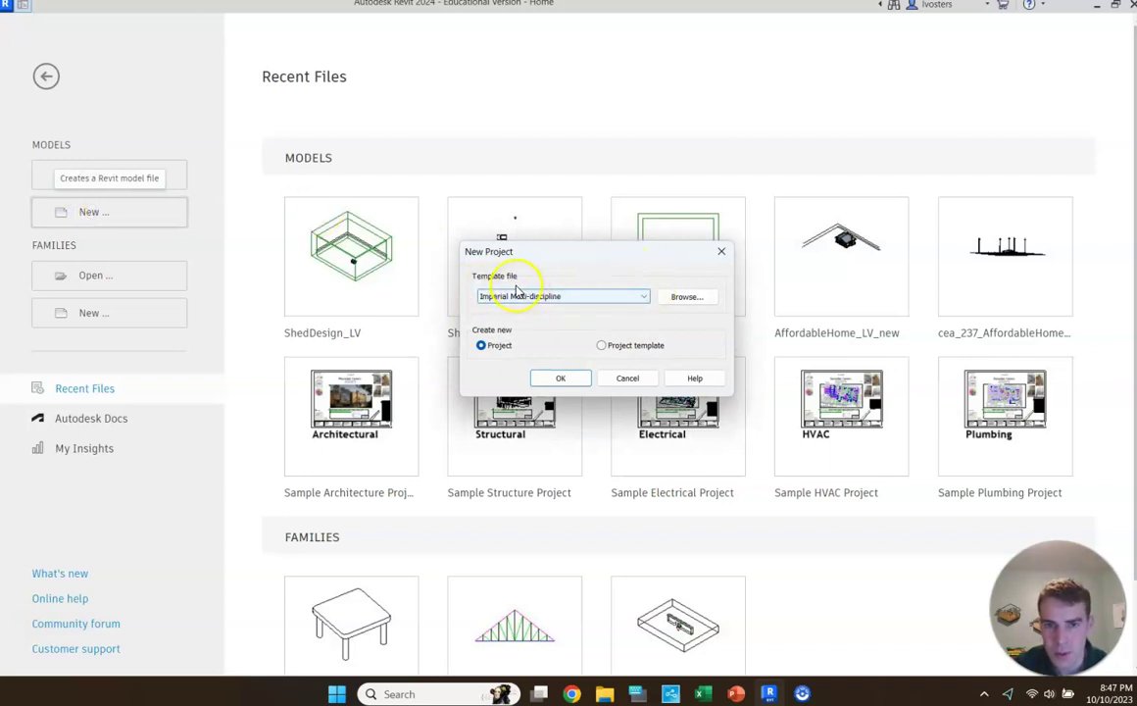
left_click(644, 296)
left_click(572, 323)
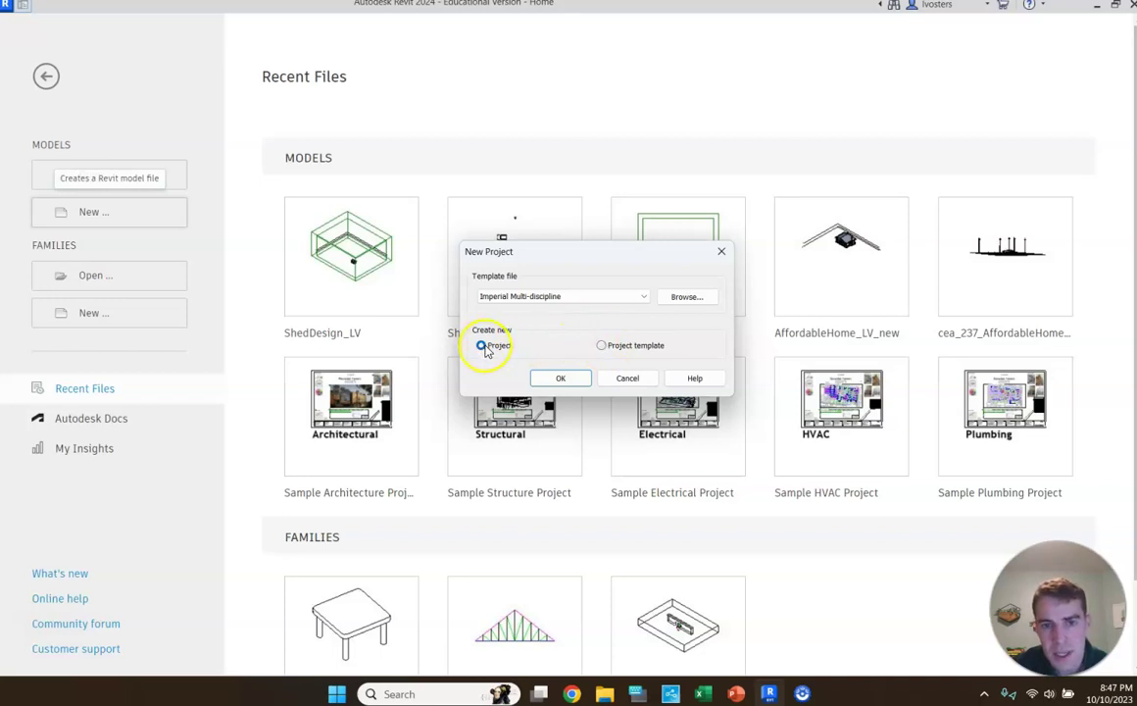
left_click(576, 379)
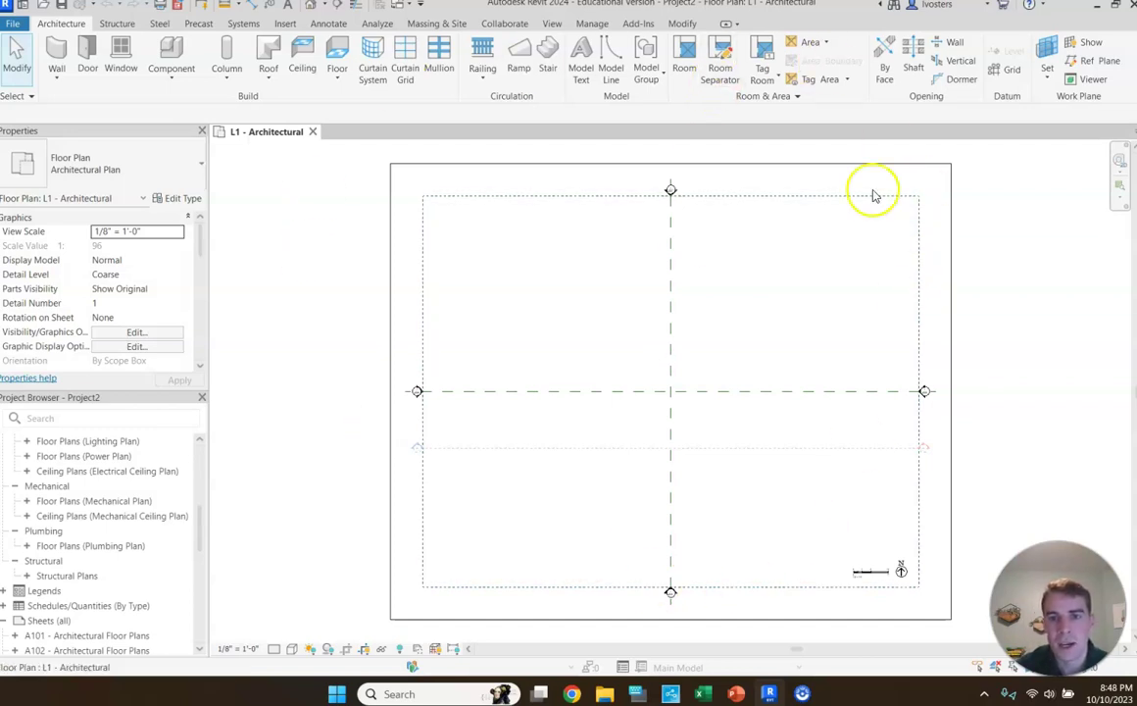
- Delete a selected item on the L1 - Architectural plan and scroll the Project Browser up to the views
left_click(749, 452)
key("Delete")
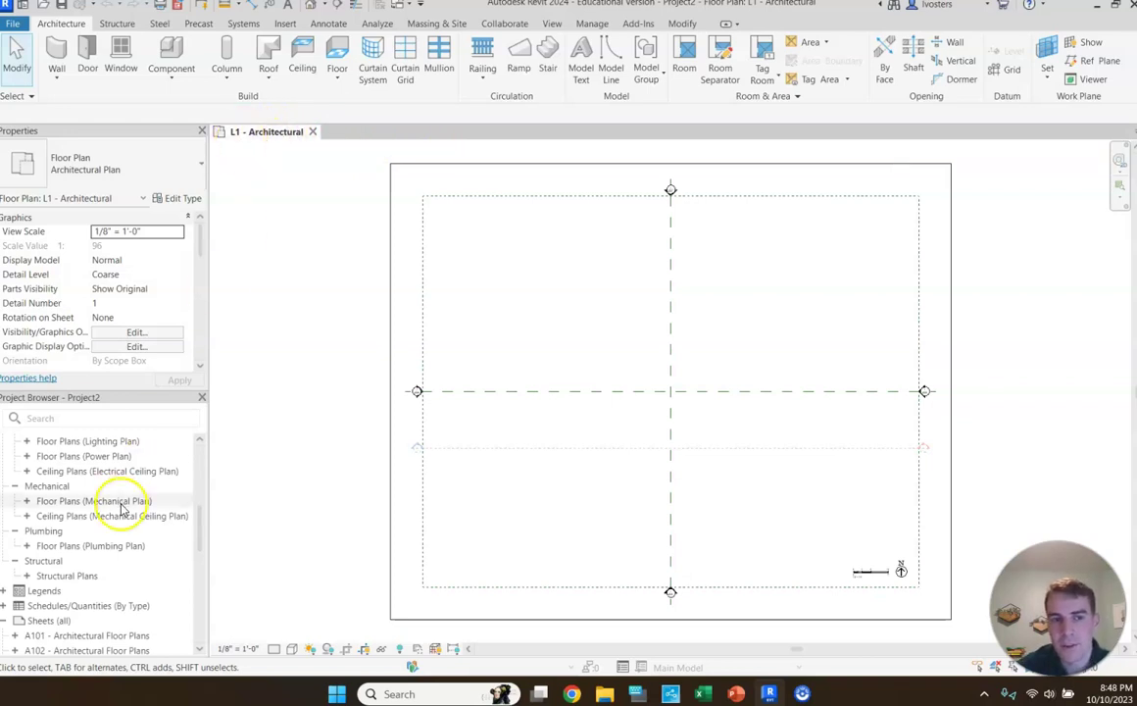
scroll(120, 504, "up", 5)
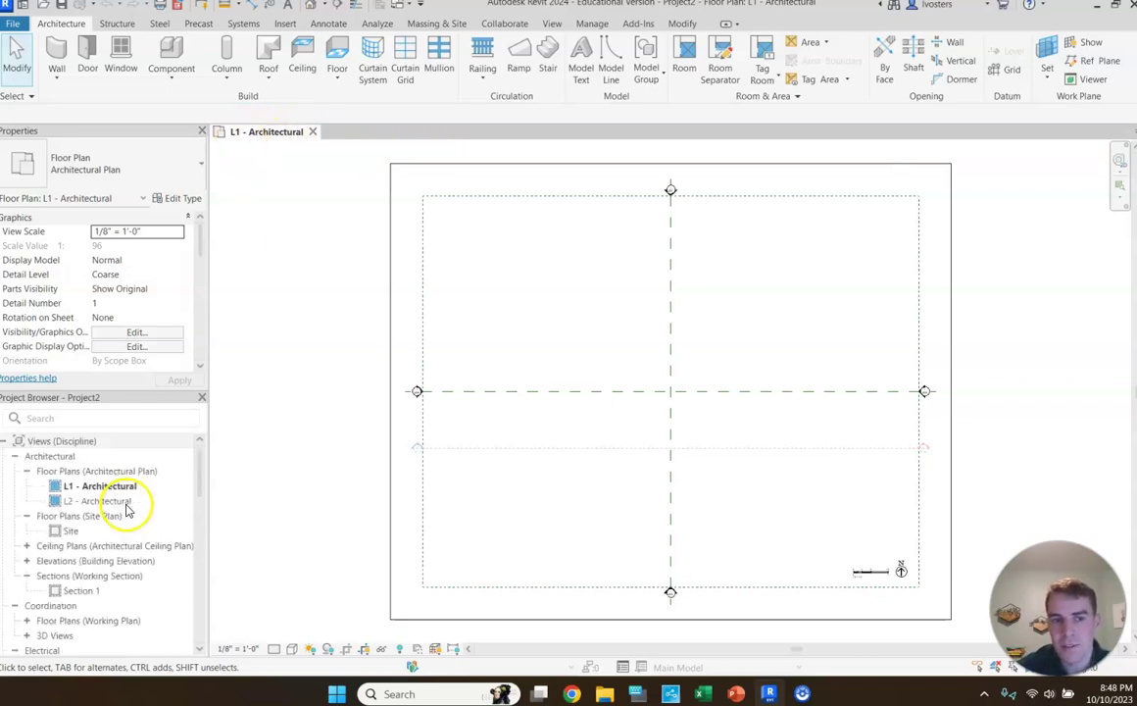
- Rename the L1 - Architectural floor plan view to Floor
left_click(15, 457)
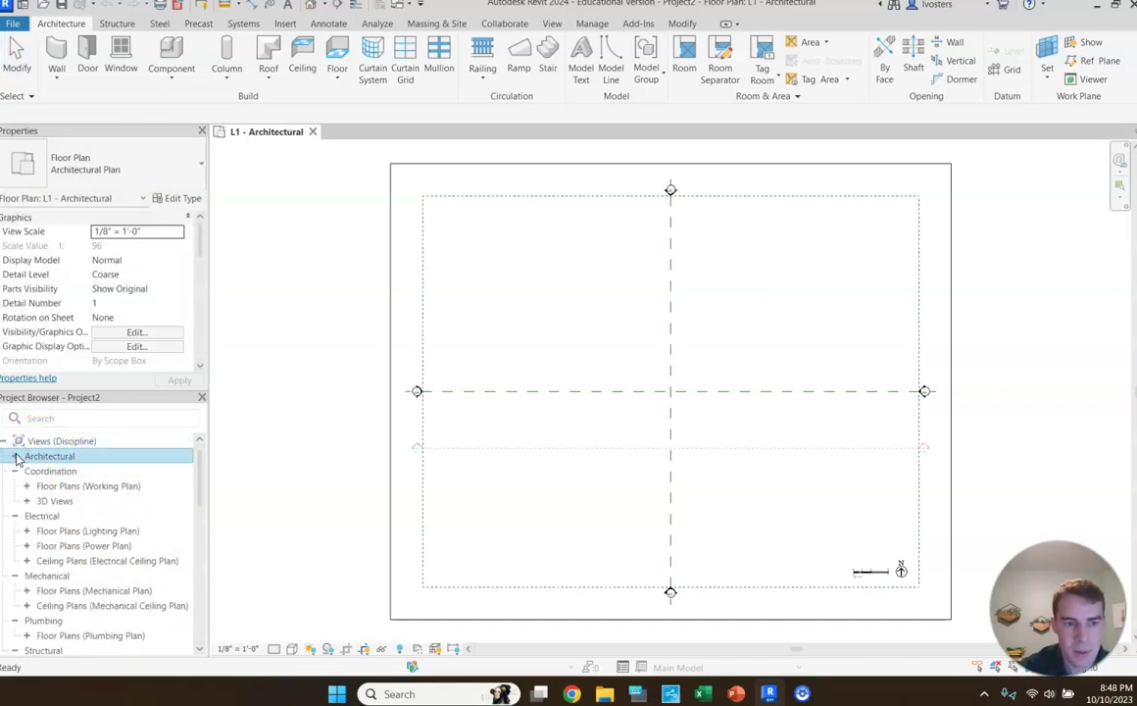
left_click(15, 457)
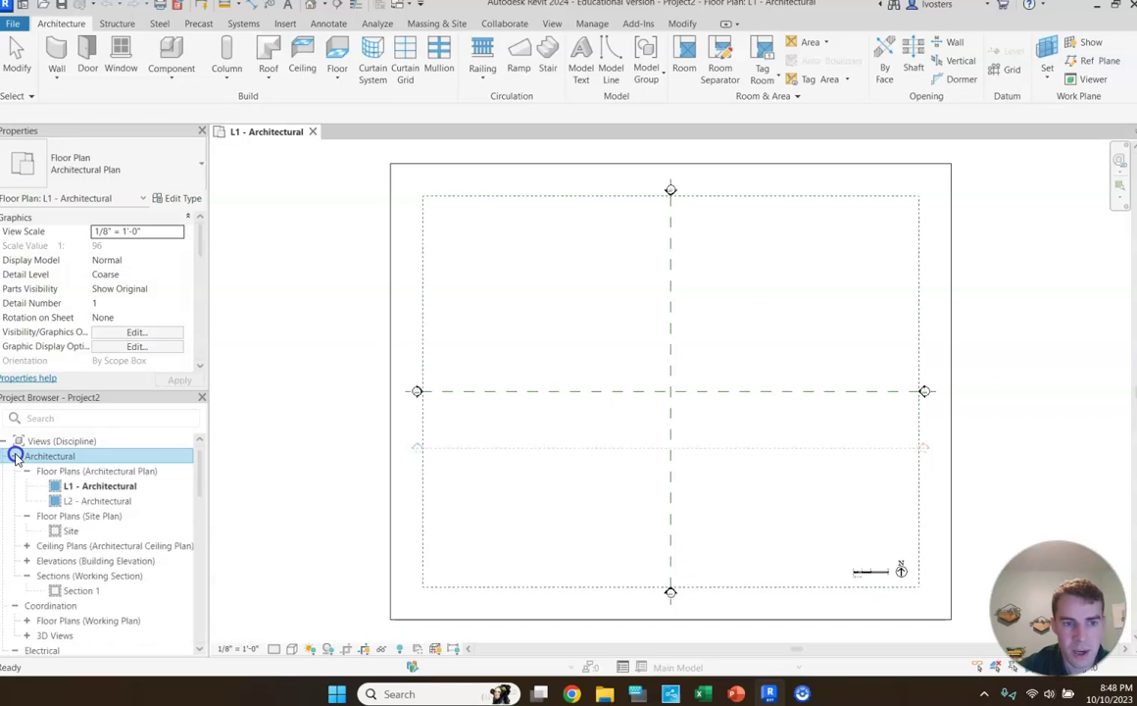
left_click(83, 478)
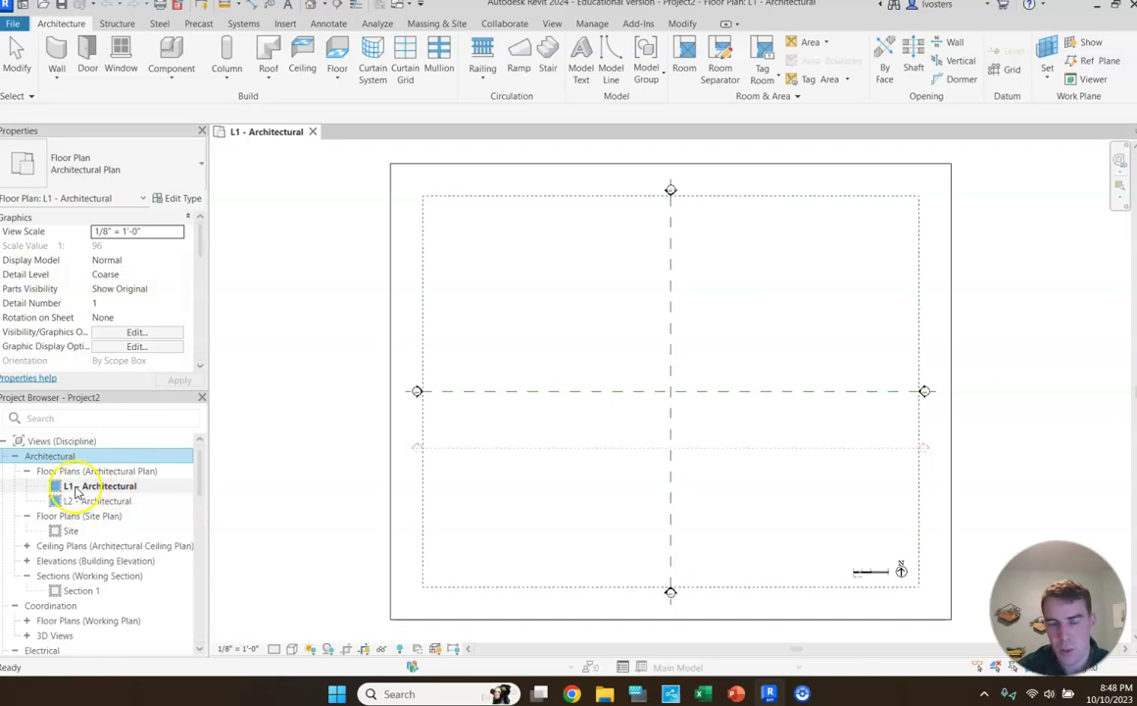
left_click(77, 490)
left_click(79, 503)
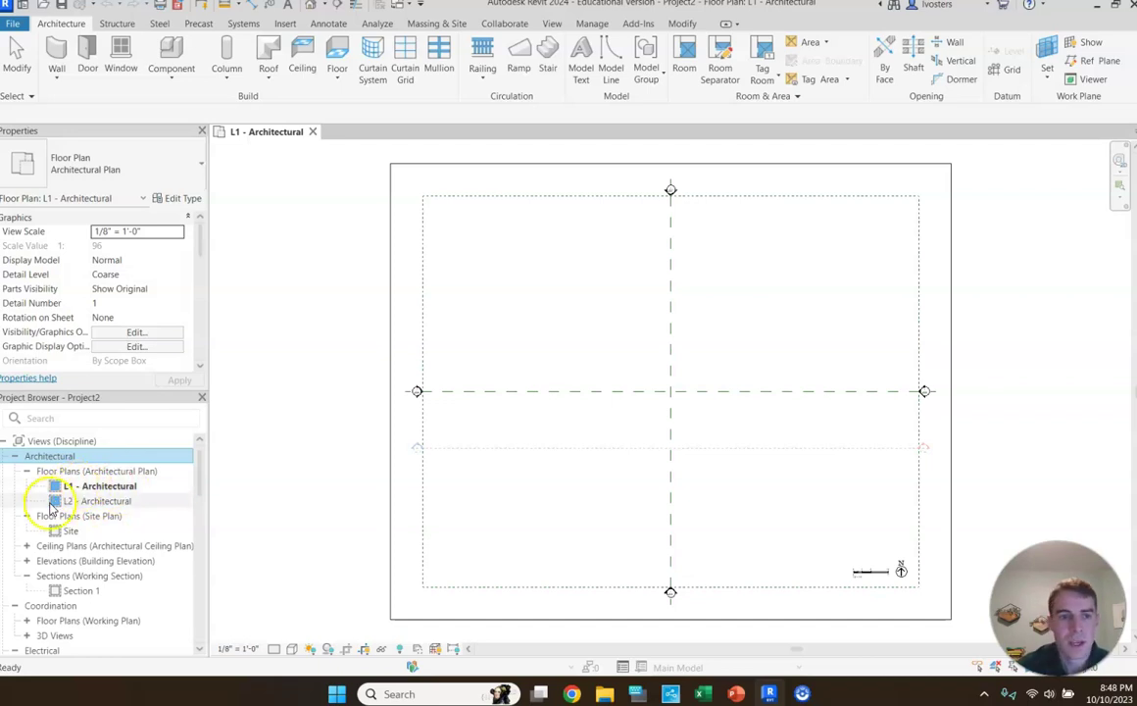
left_click(99, 488)
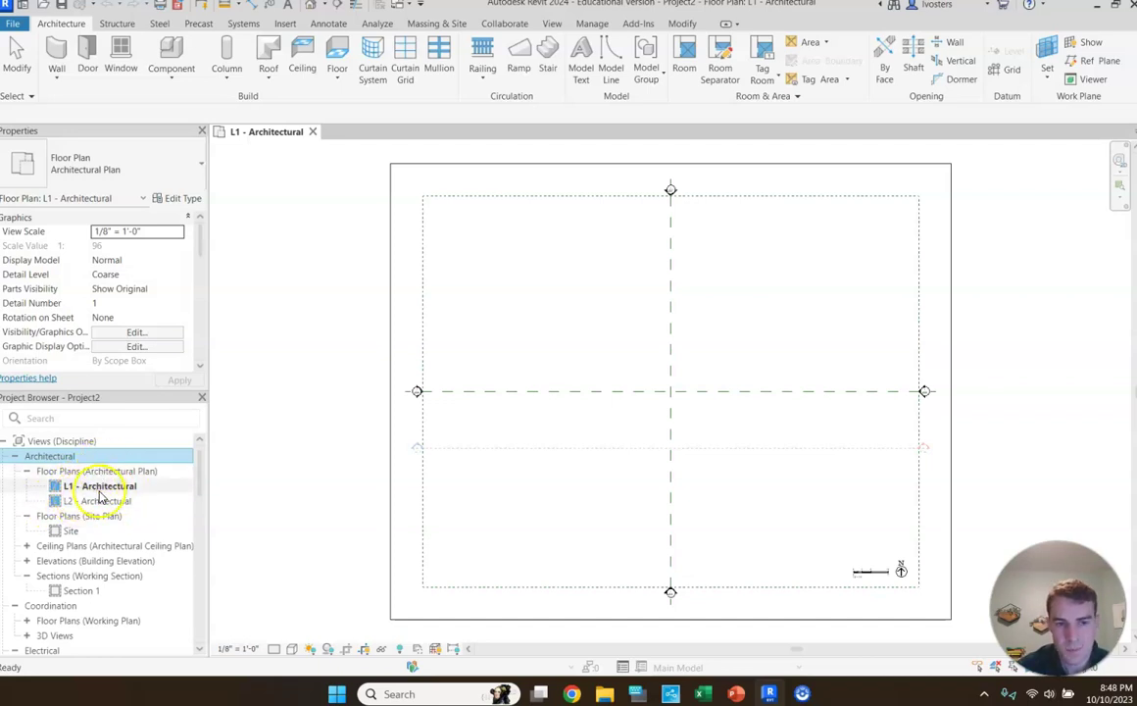
right_click(74, 488)
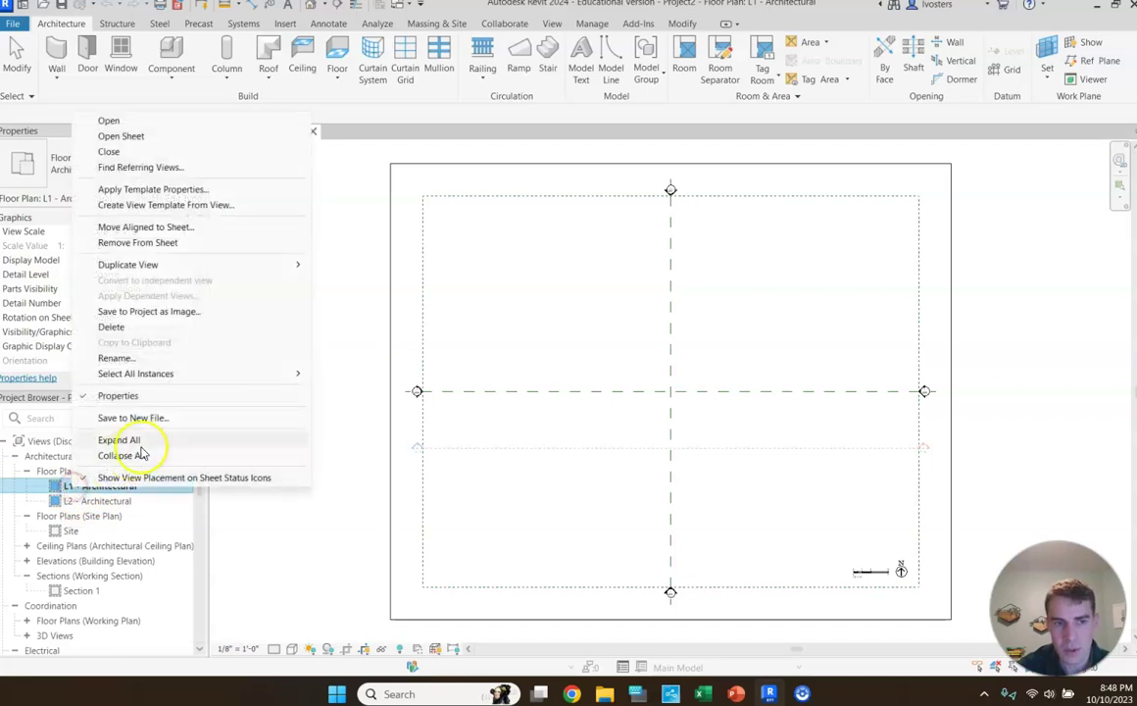
left_click(173, 356)
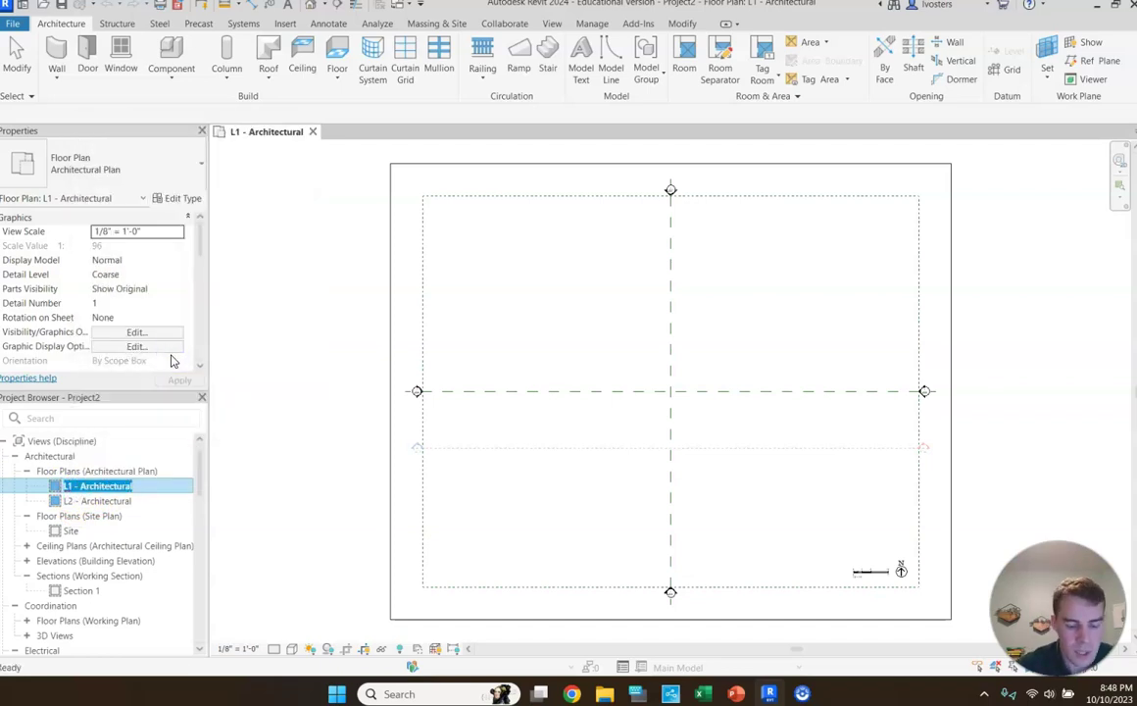
type("Floor")
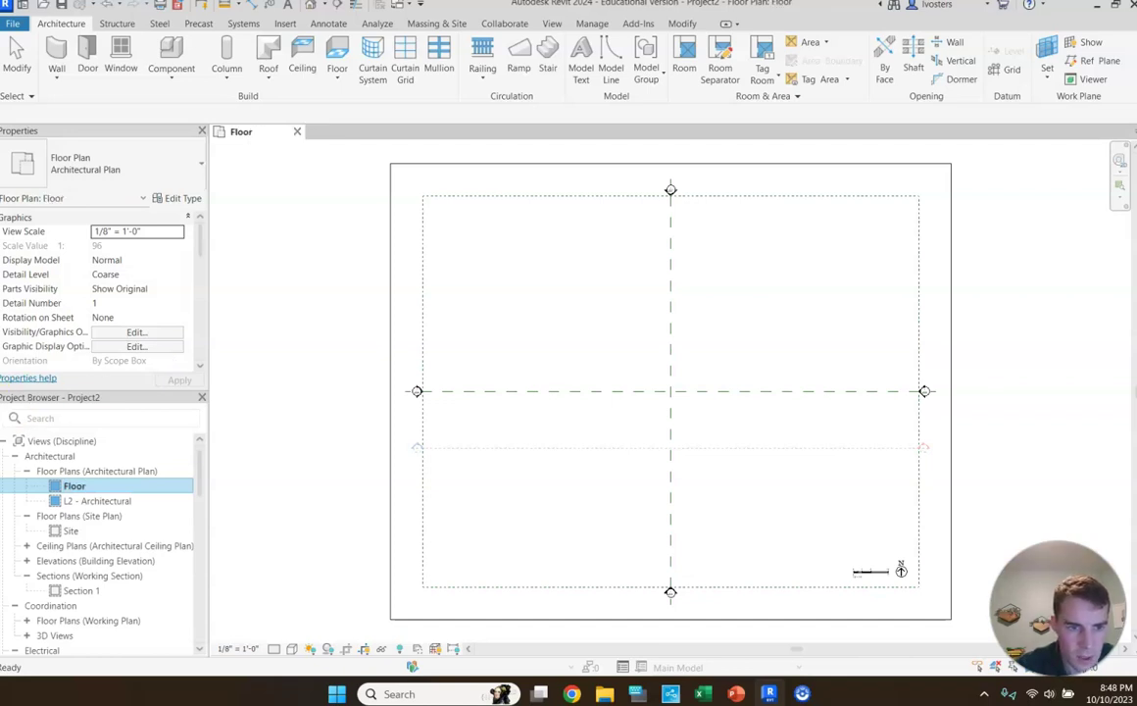
- Rename the L2 - Architectural floor plan view to Roof
right_click(73, 498)
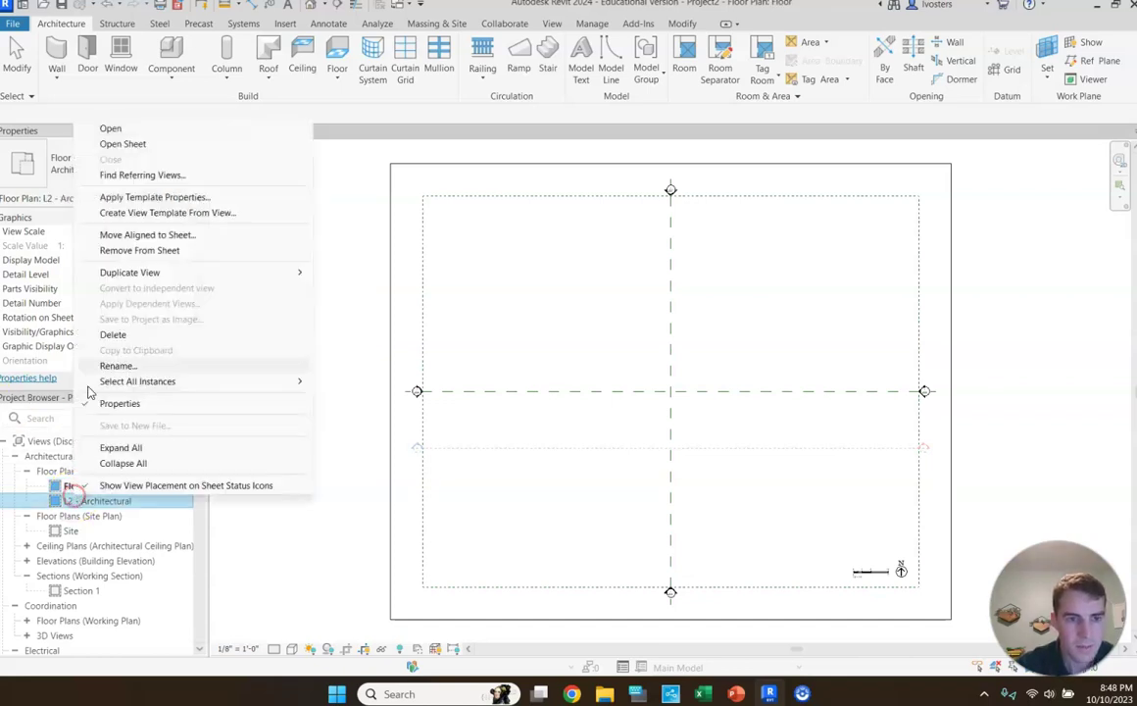
left_click(123, 366)
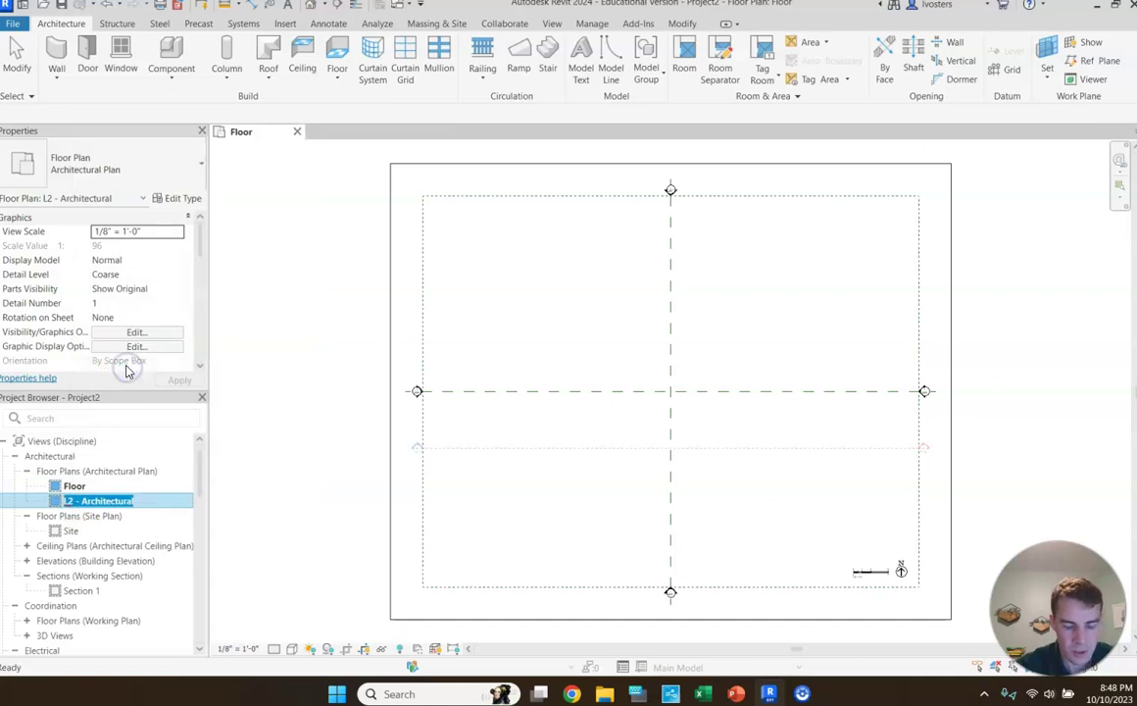
type("Roo")
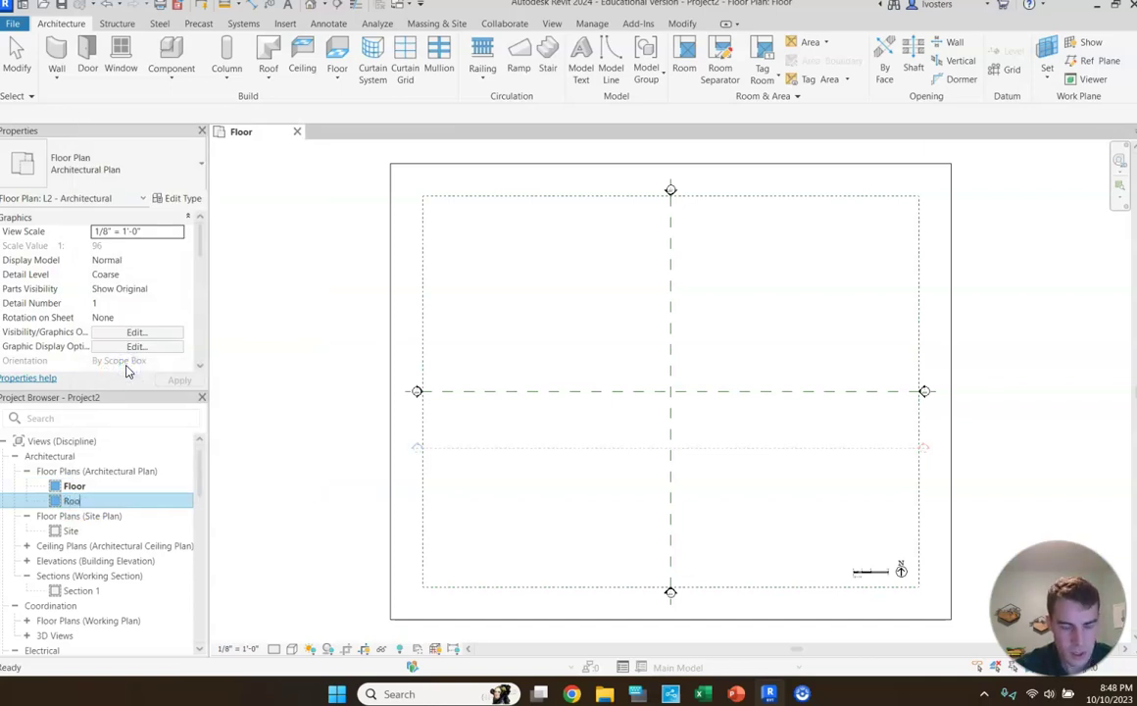
type("f")
left_click(137, 499)
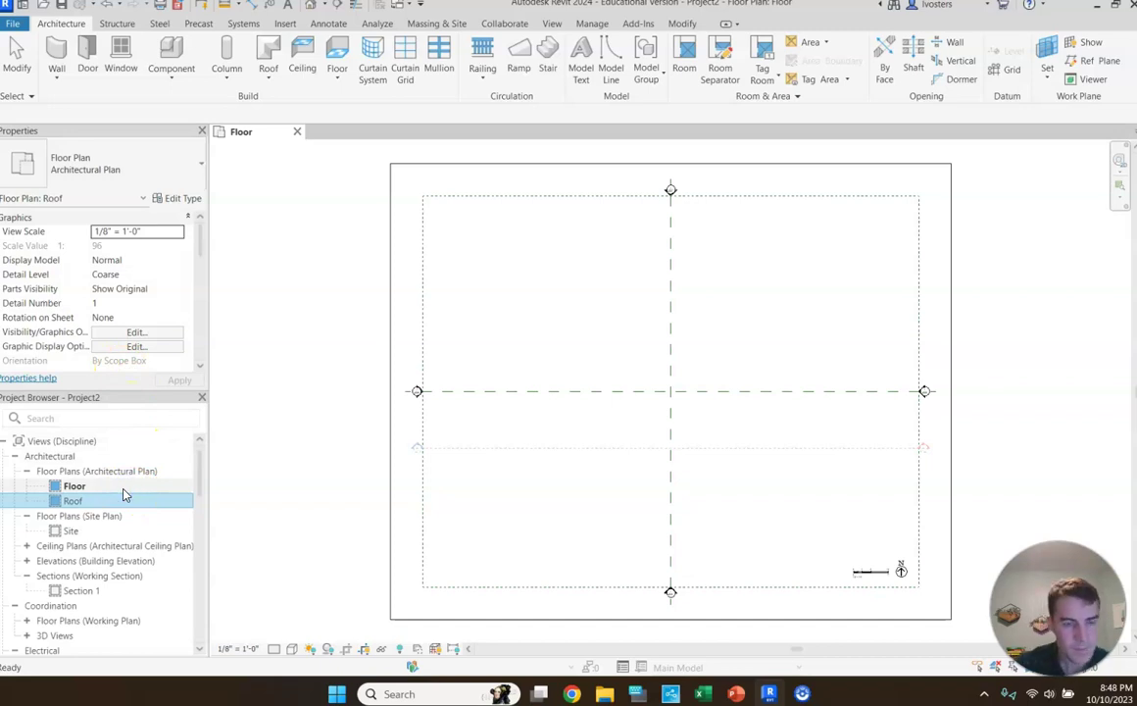
left_click(124, 488)
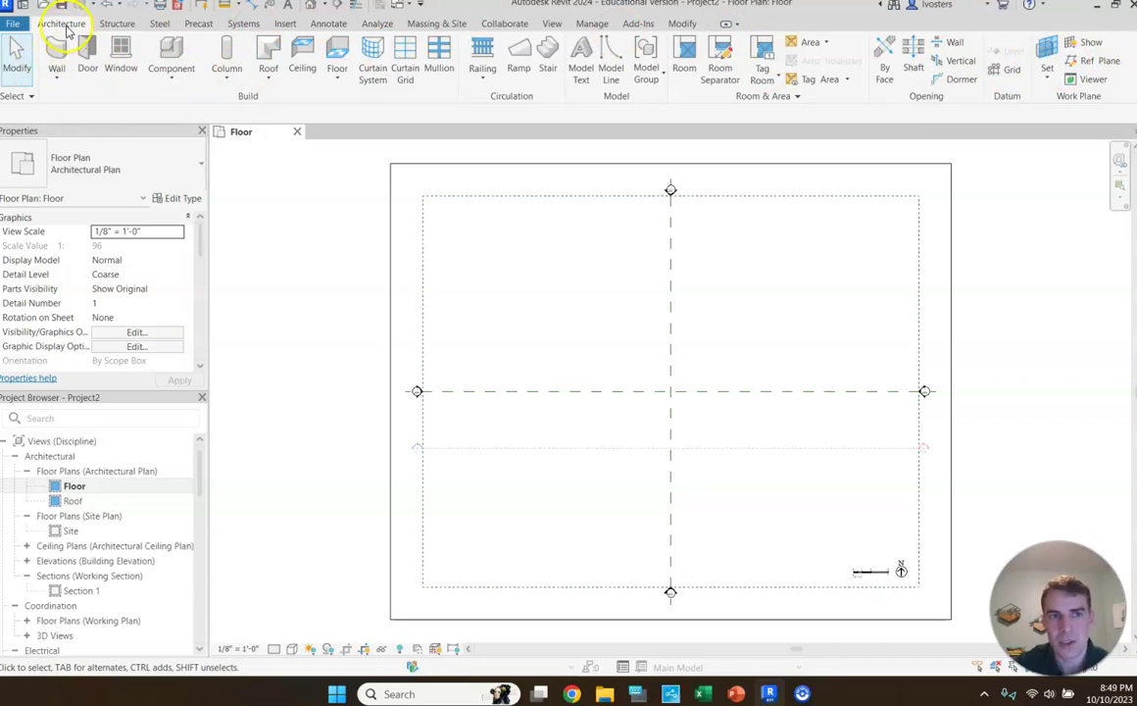
left_click(115, 23)
left_click(157, 24)
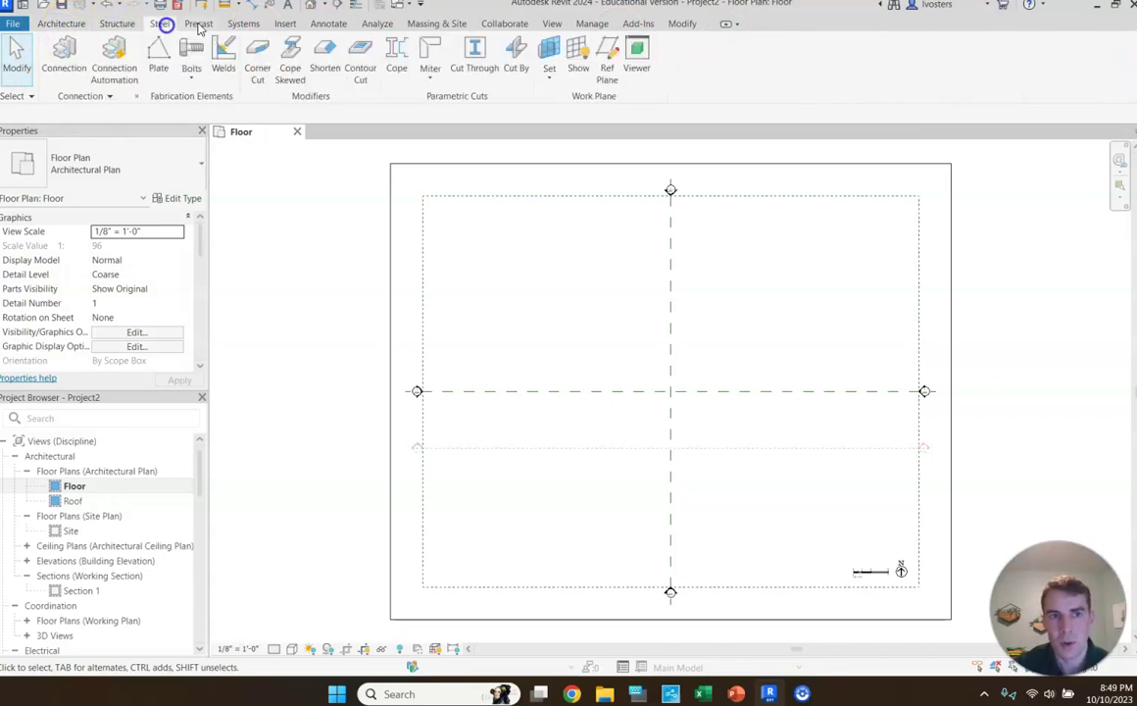
left_click(198, 24)
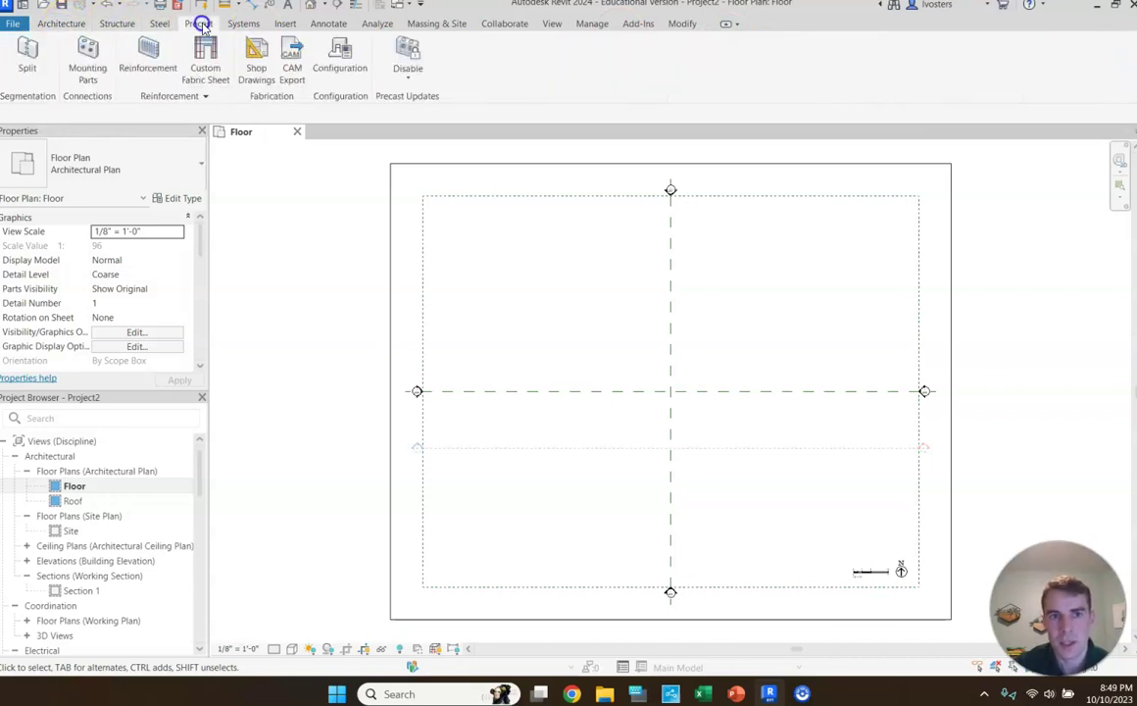
left_click(682, 23)
left_click(551, 23)
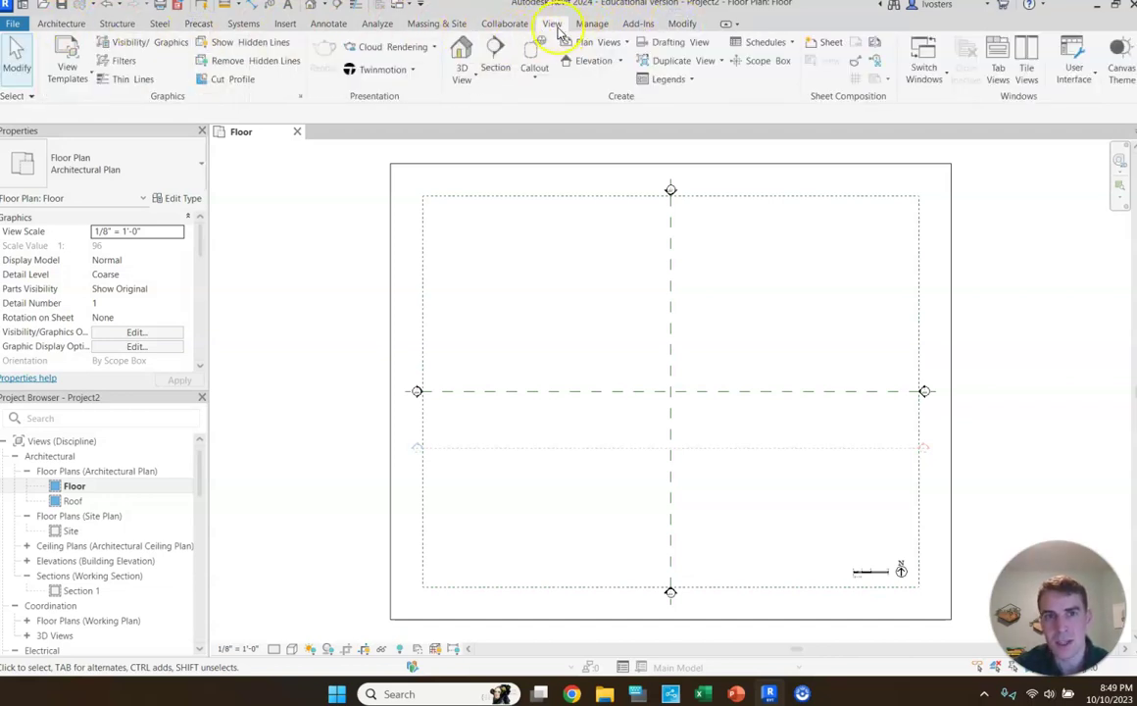
left_click(62, 24)
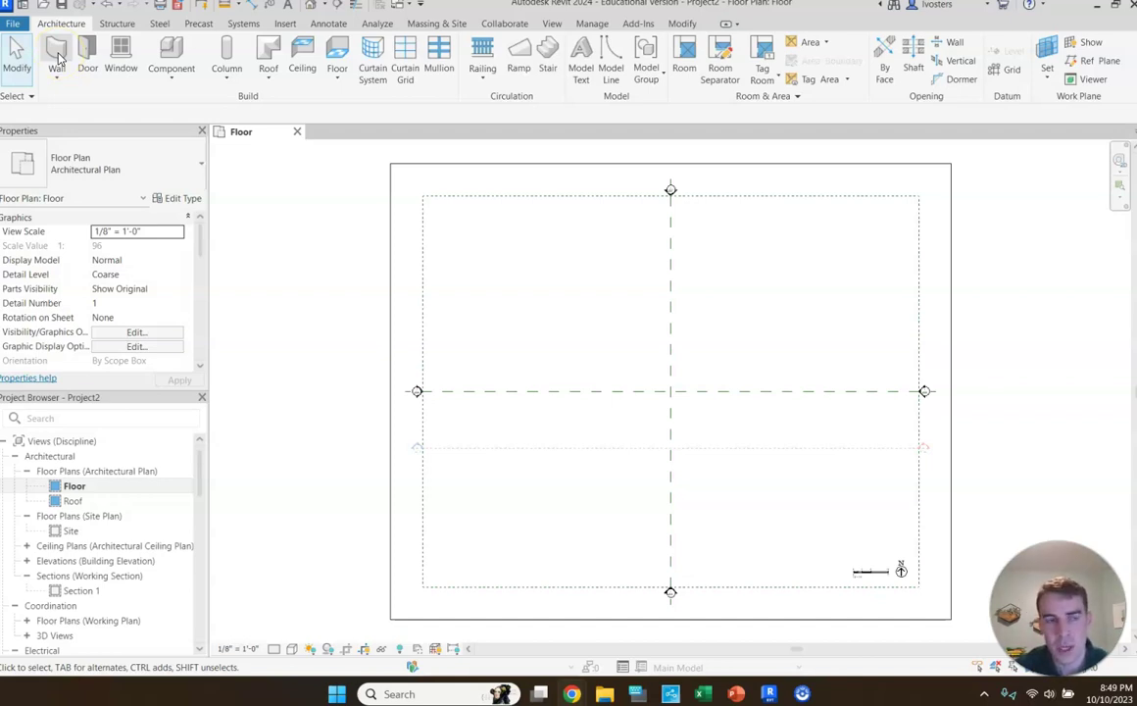
- Activate the Wall tool with Basic Wall Generic - 8" and zoom into the Floor plan
left_click(56, 55)
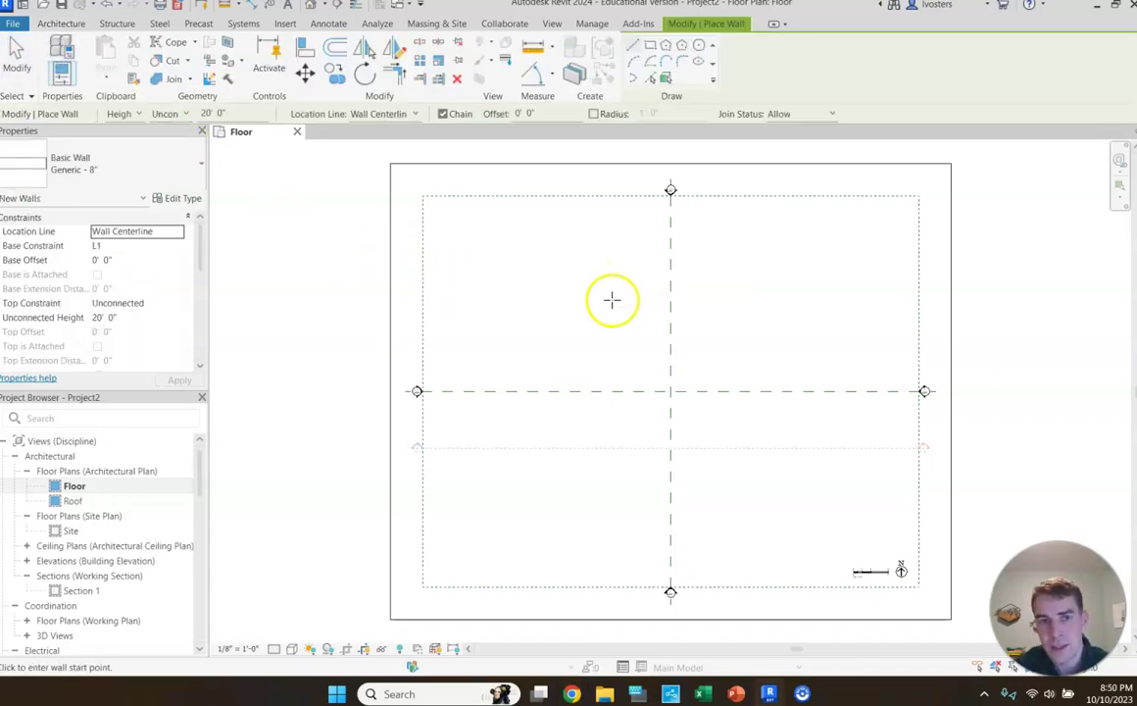
left_click(67, 24)
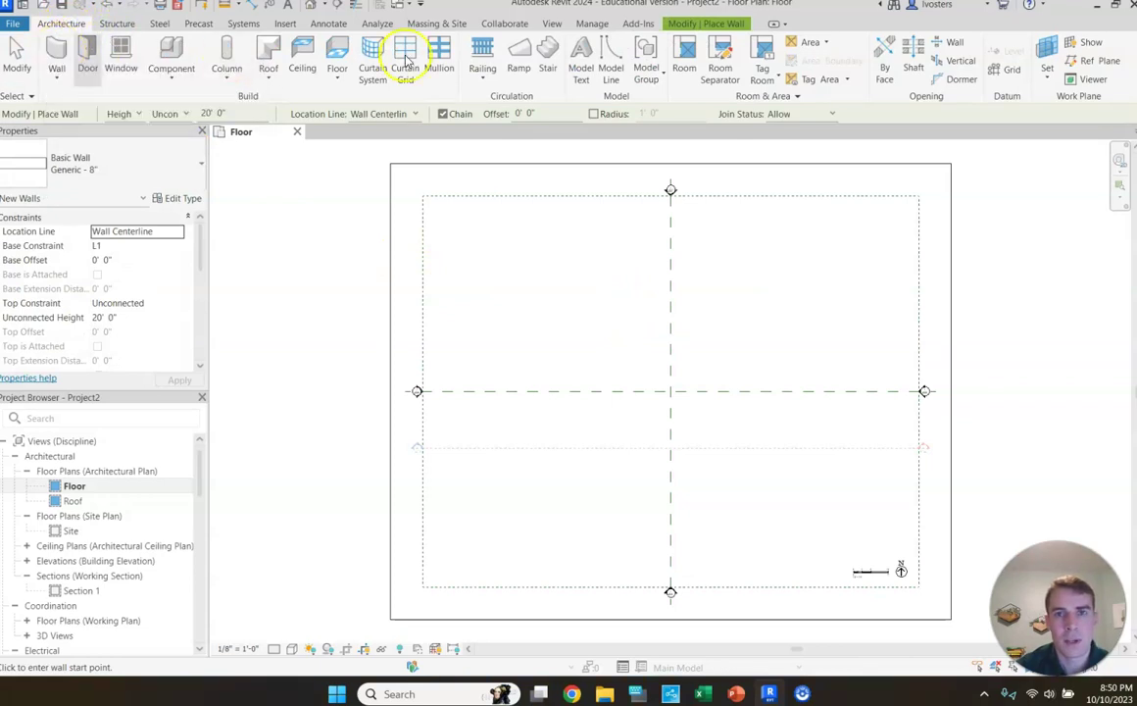
left_click(707, 26)
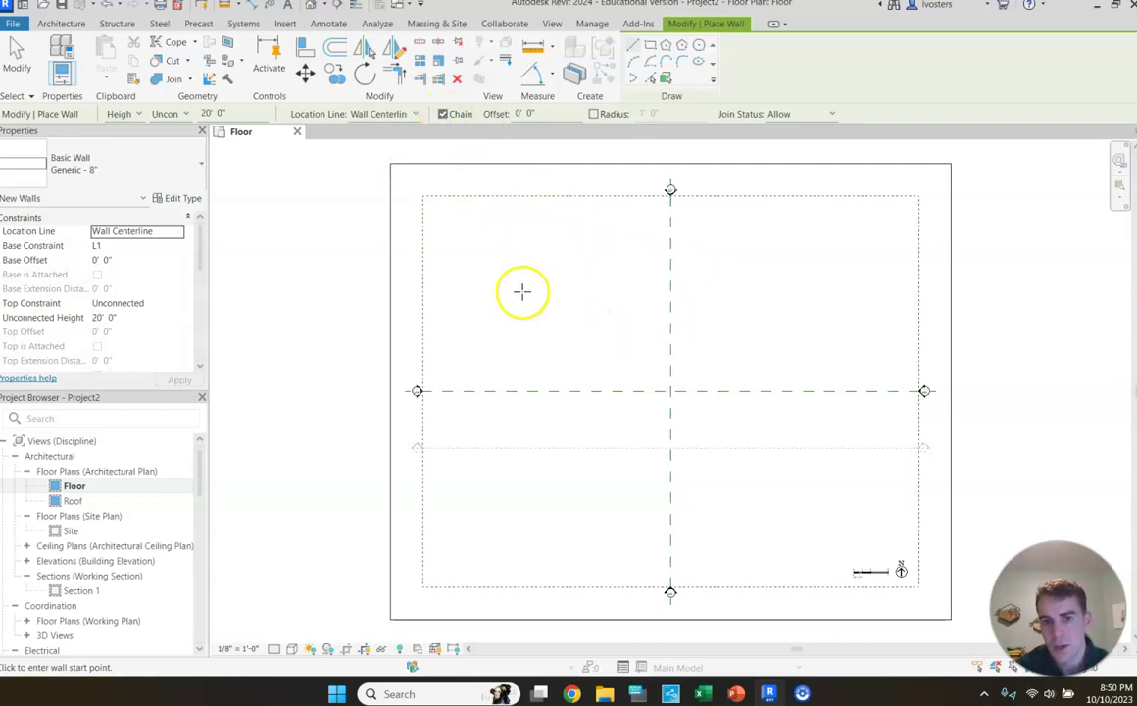
scroll(488, 292, "up", 2)
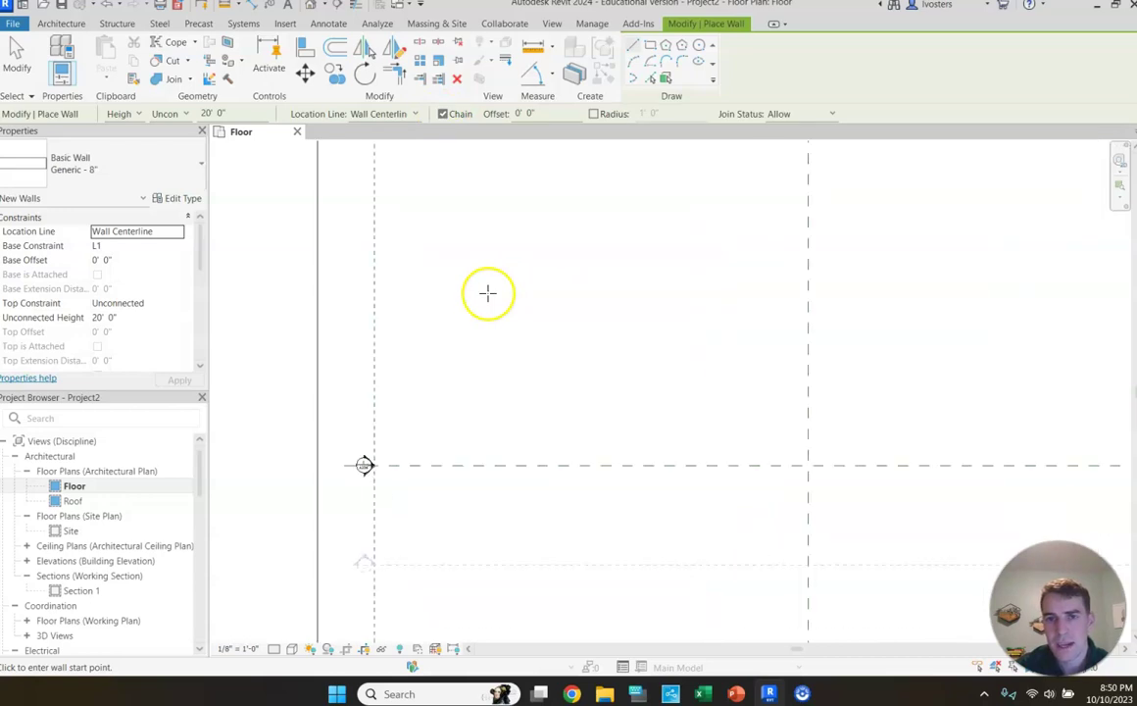
- Draw a roughly 22' horizontal top wall, then a 13' wall down from its right end
left_click(480, 229)
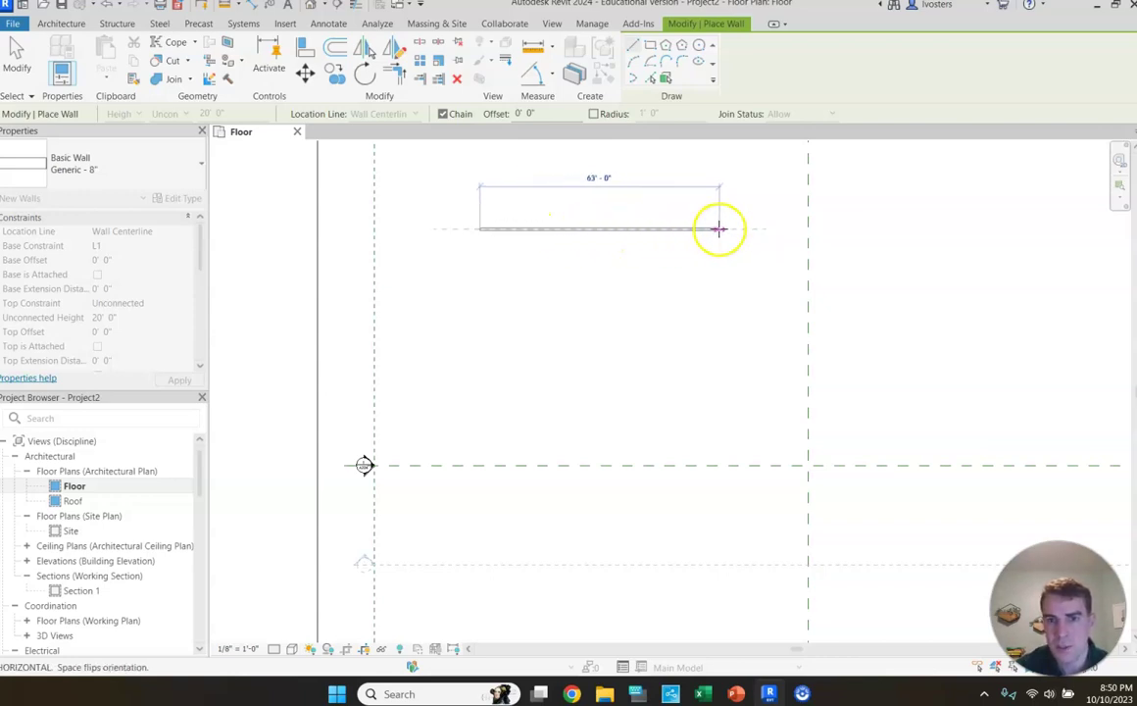
scroll(719, 229, "up", 2)
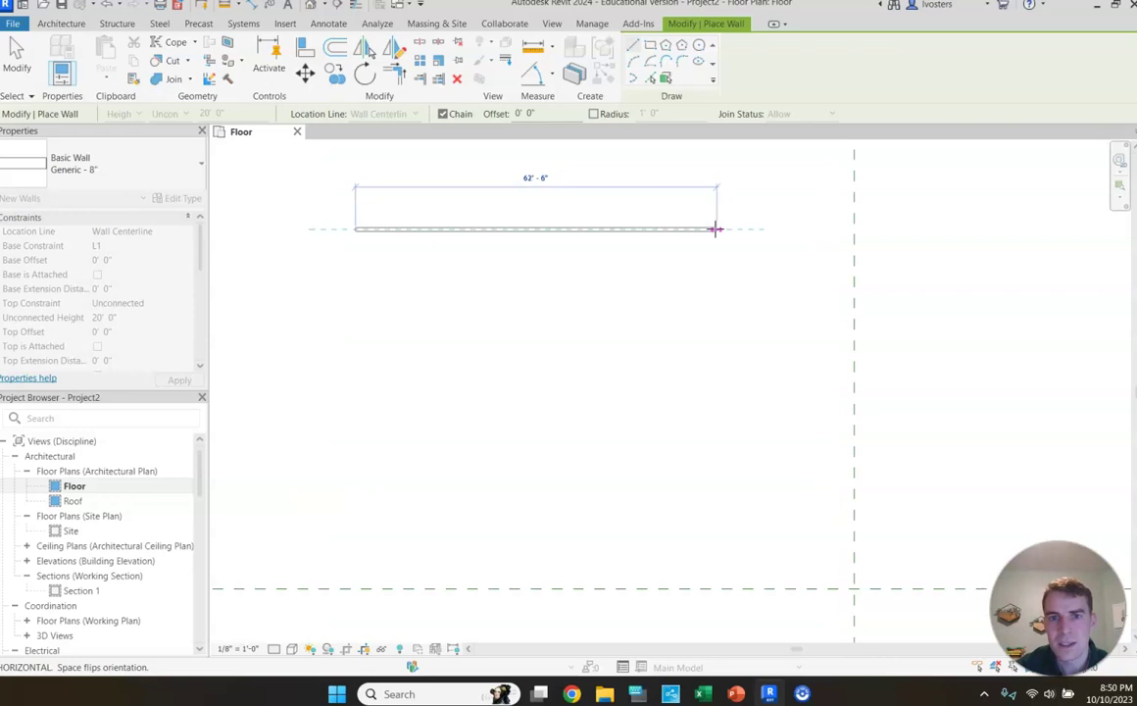
left_click(482, 228)
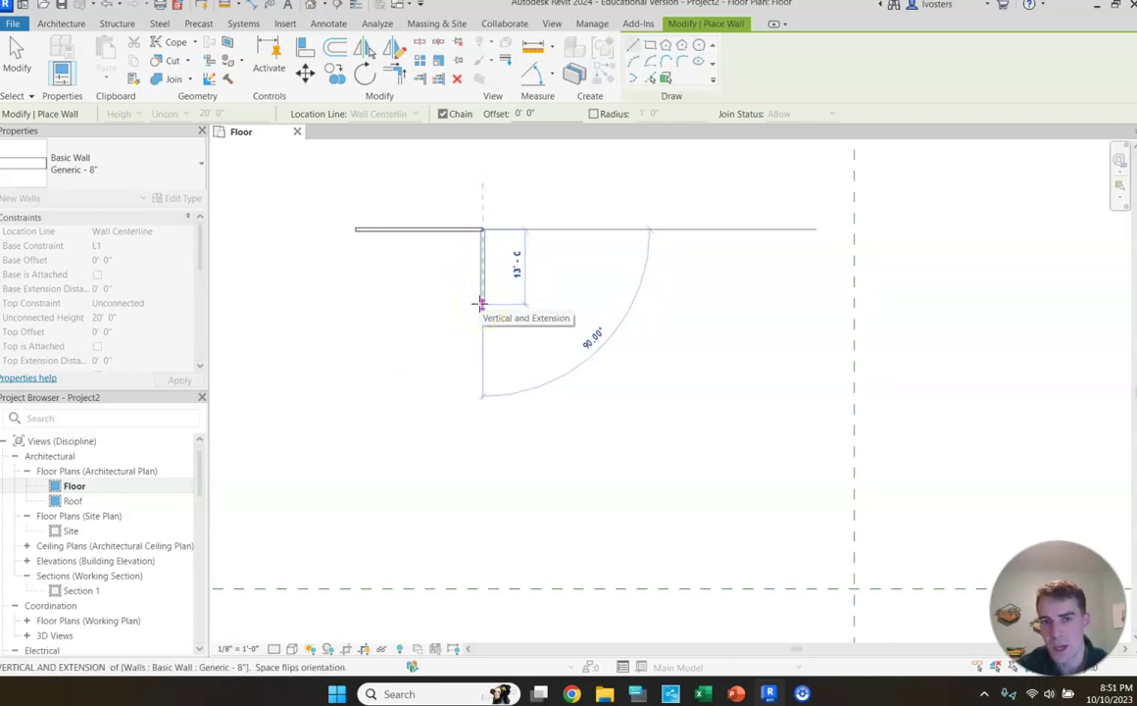
left_click(481, 304)
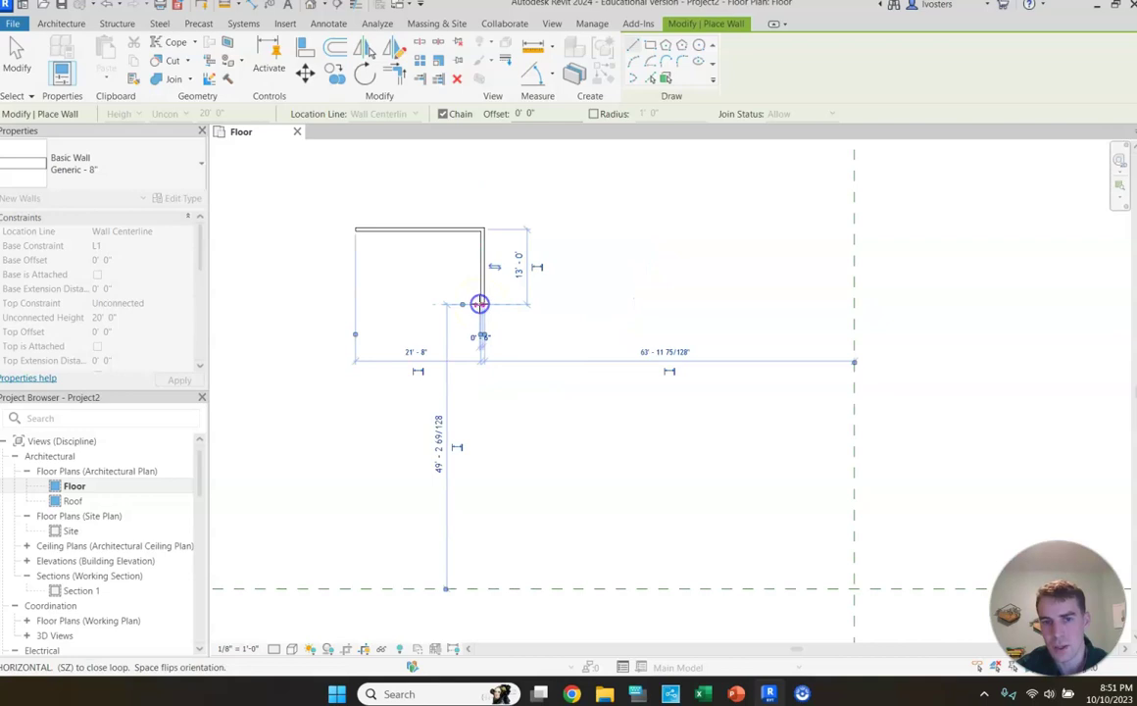
- Add the bottom wall and a left wall meeting the top-left corner, then exit wall placement
left_click(380, 303)
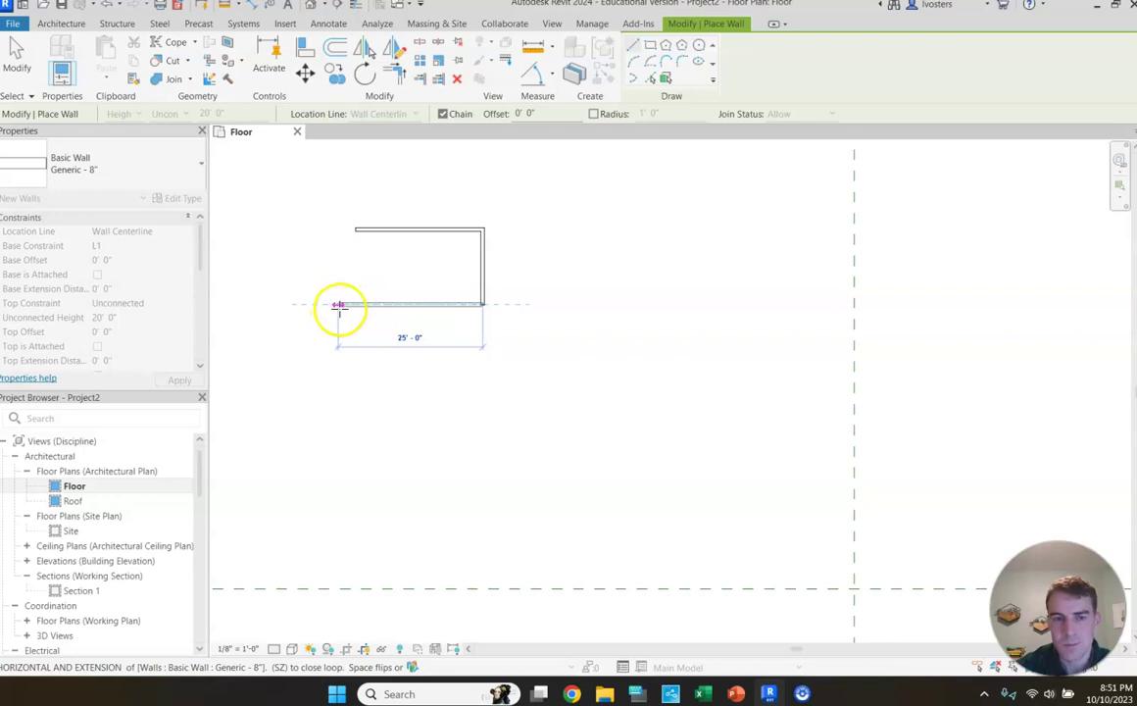
scroll(340, 304, "up", 3)
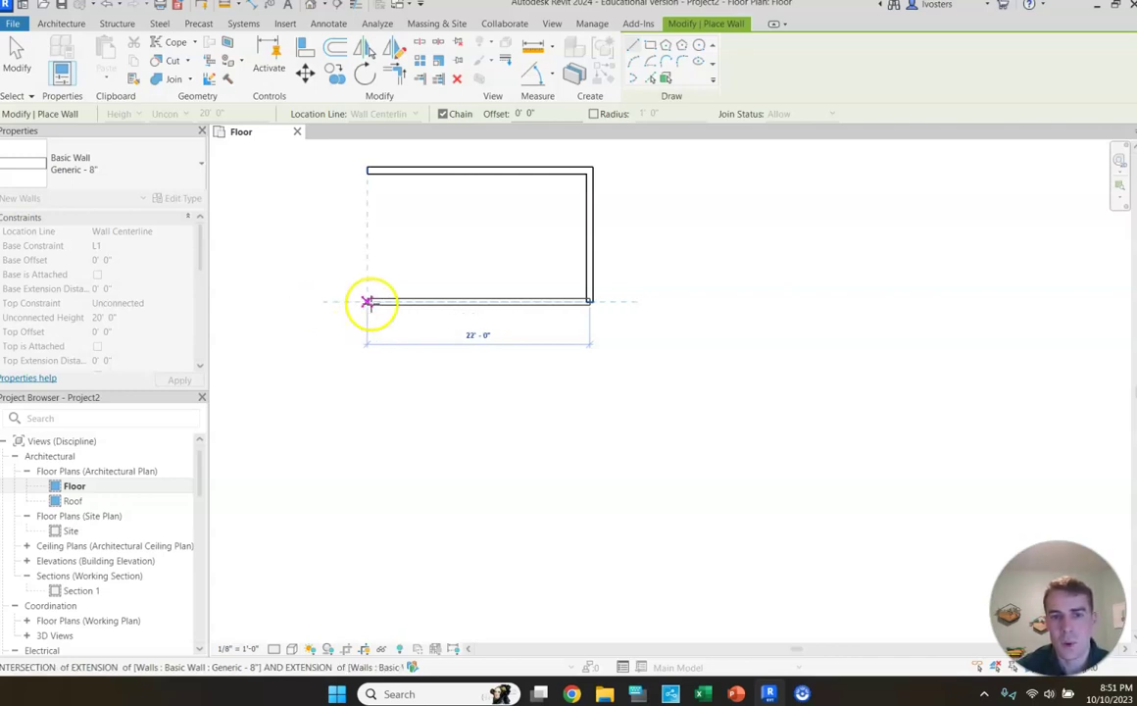
left_click(367, 301)
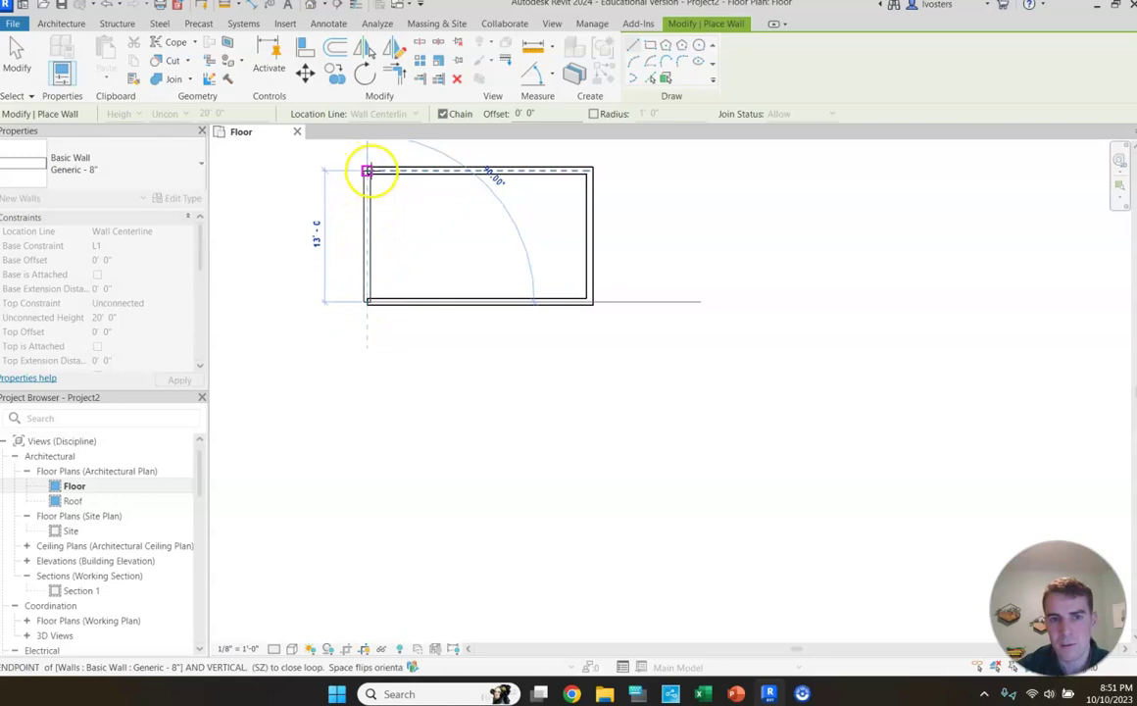
scroll(367, 172, "up", 3)
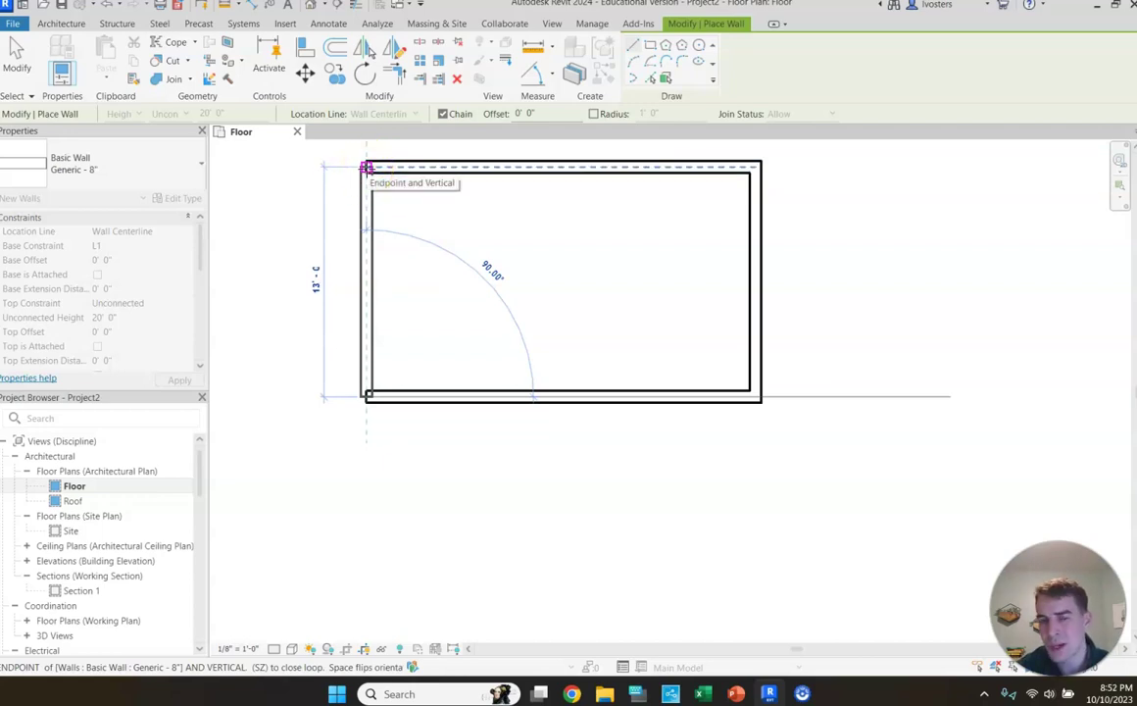
left_click(367, 174)
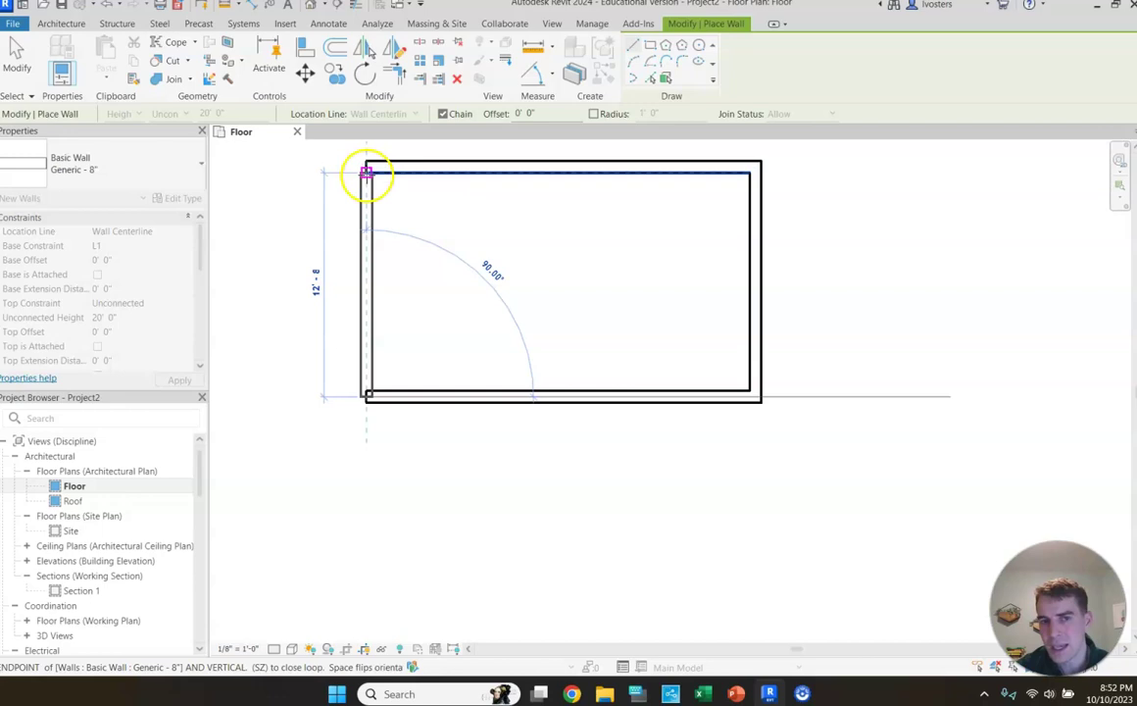
left_click(366, 173)
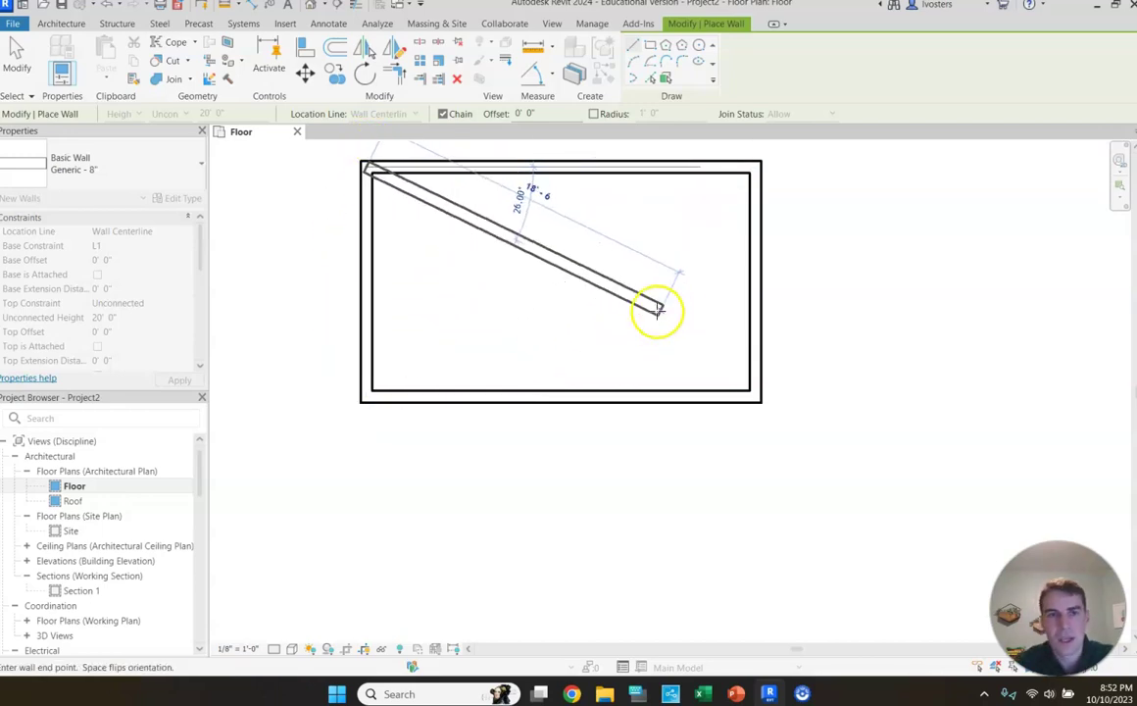
middle_click_drag(643, 252, 682, 391)
scroll(676, 382, "up", 1)
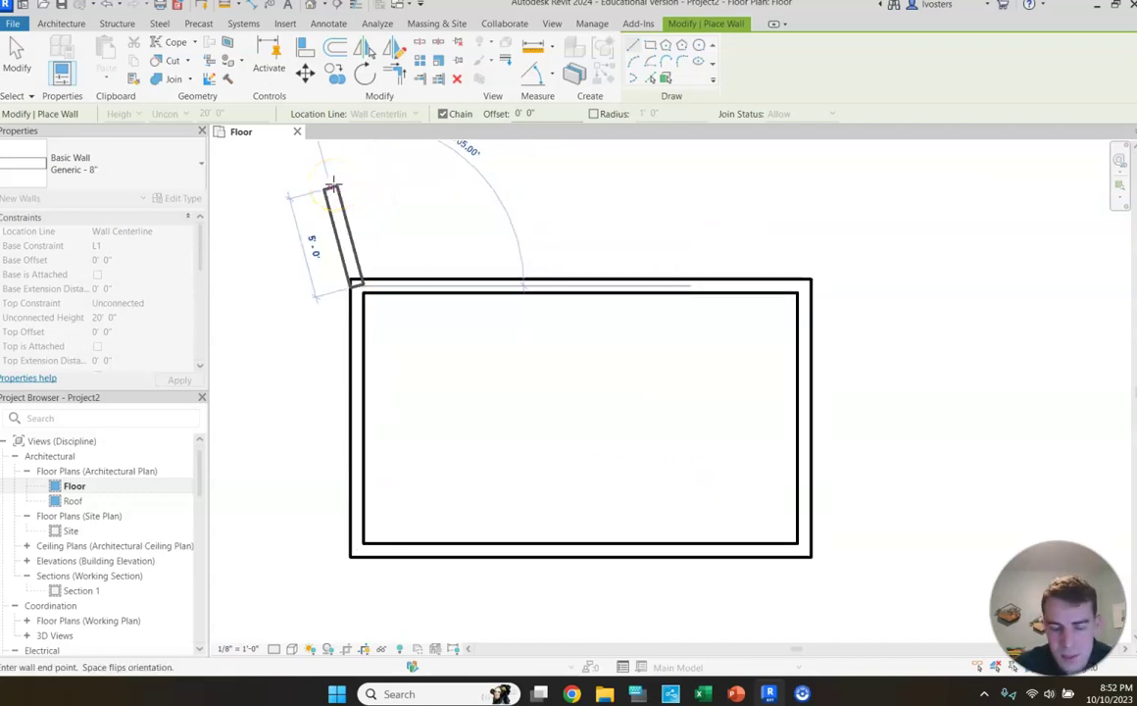
key("Escape")
key("Escape")
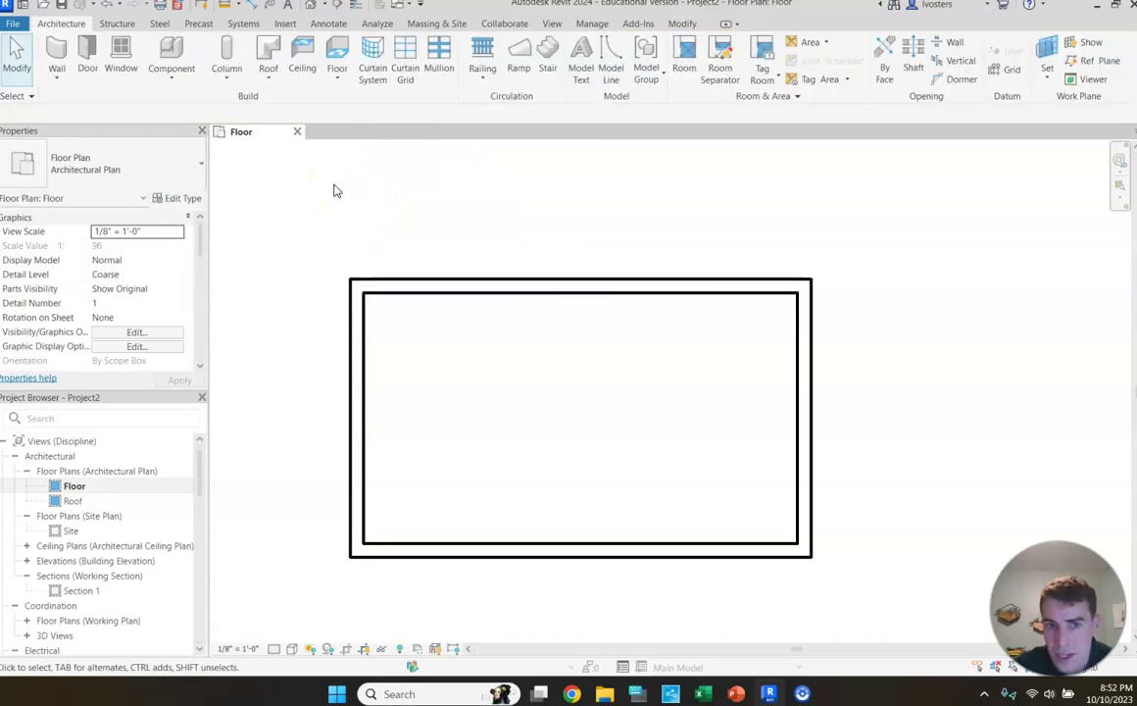
- Window-select and delete all four rectangle walls, then restart the Wall tool
middle_click_drag(551, 249, 645, 210)
left_click(625, 210)
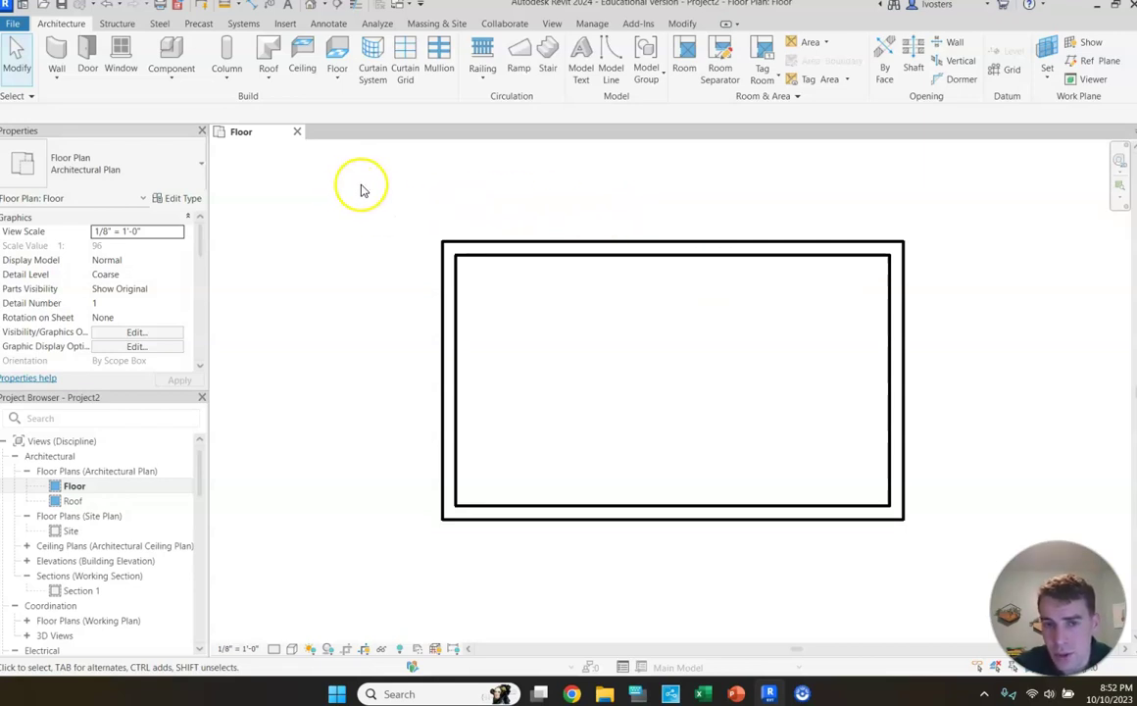
left_click_drag(363, 186, 939, 564)
key("Delete")
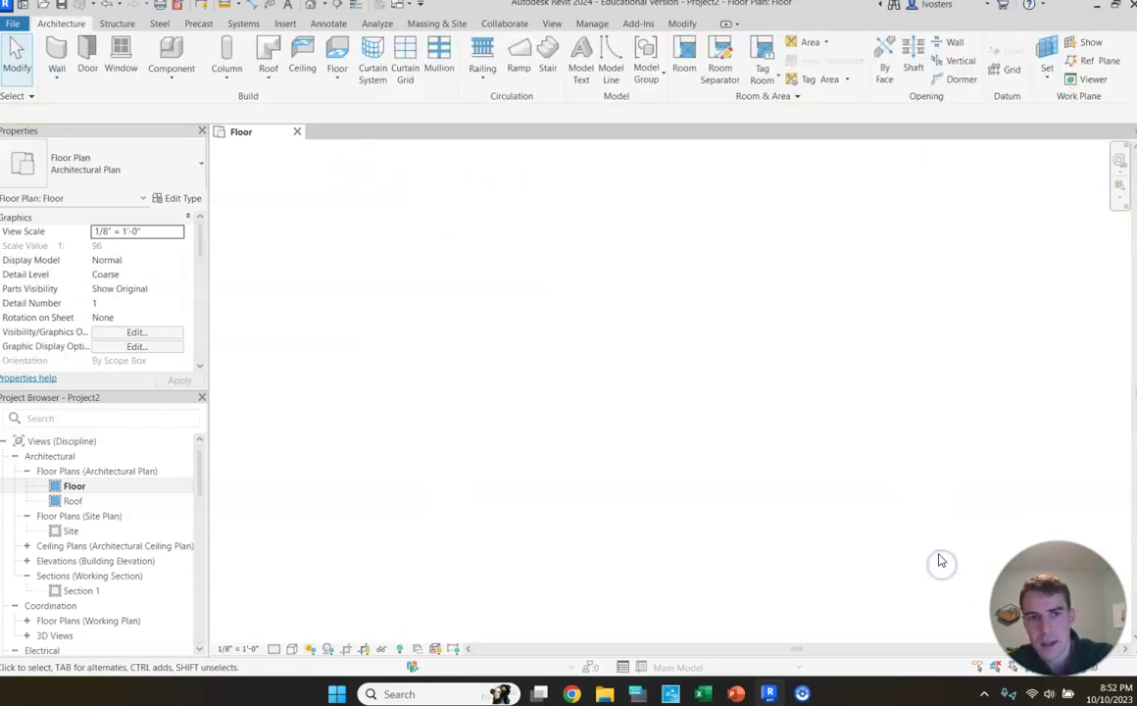
left_click(57, 59)
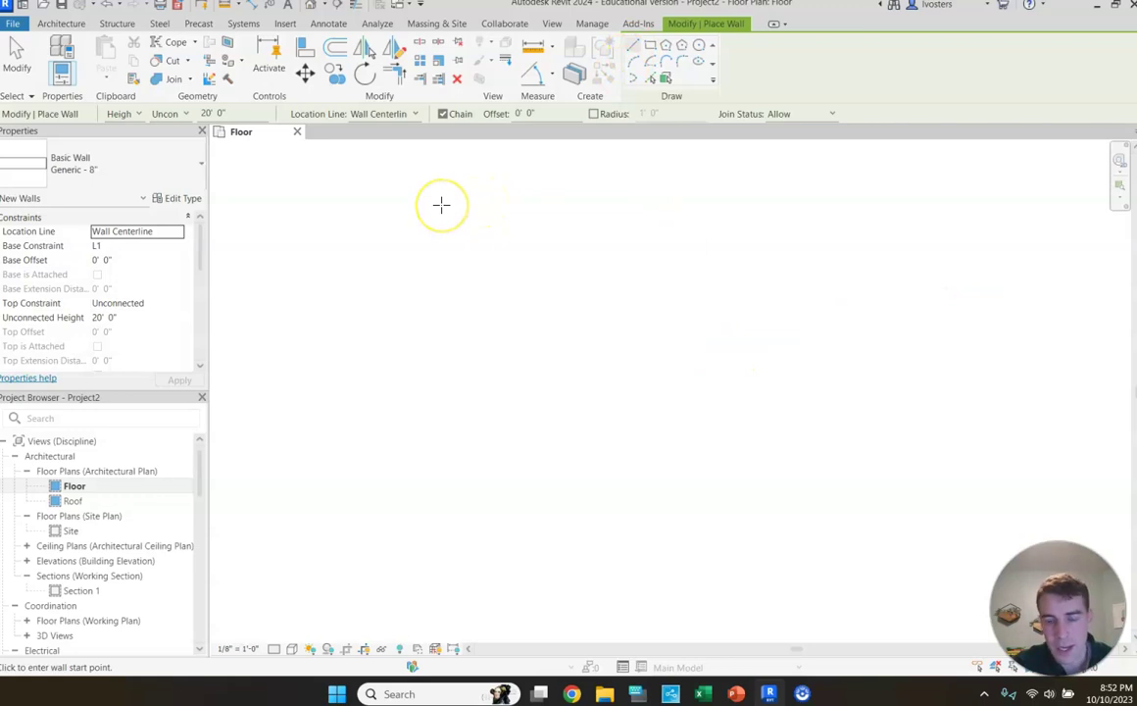
- With chaining off, draw an 18'-6" horizontal top wall and cancel a stray midpoint wall
left_click(443, 115)
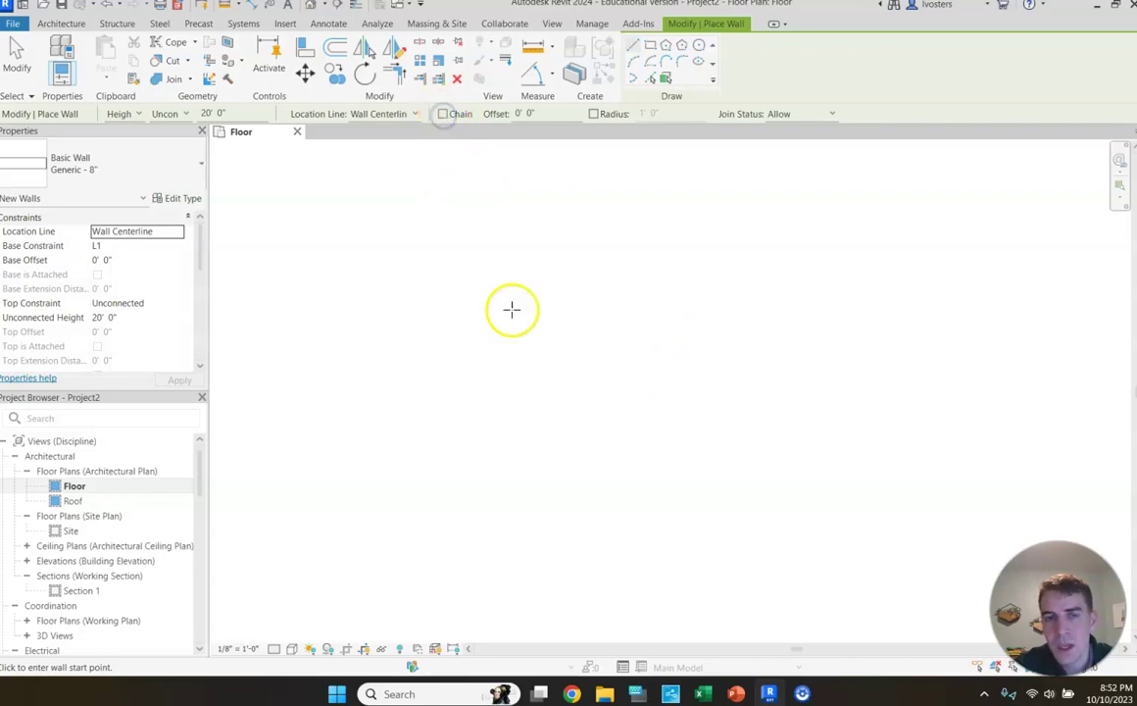
left_click(453, 281)
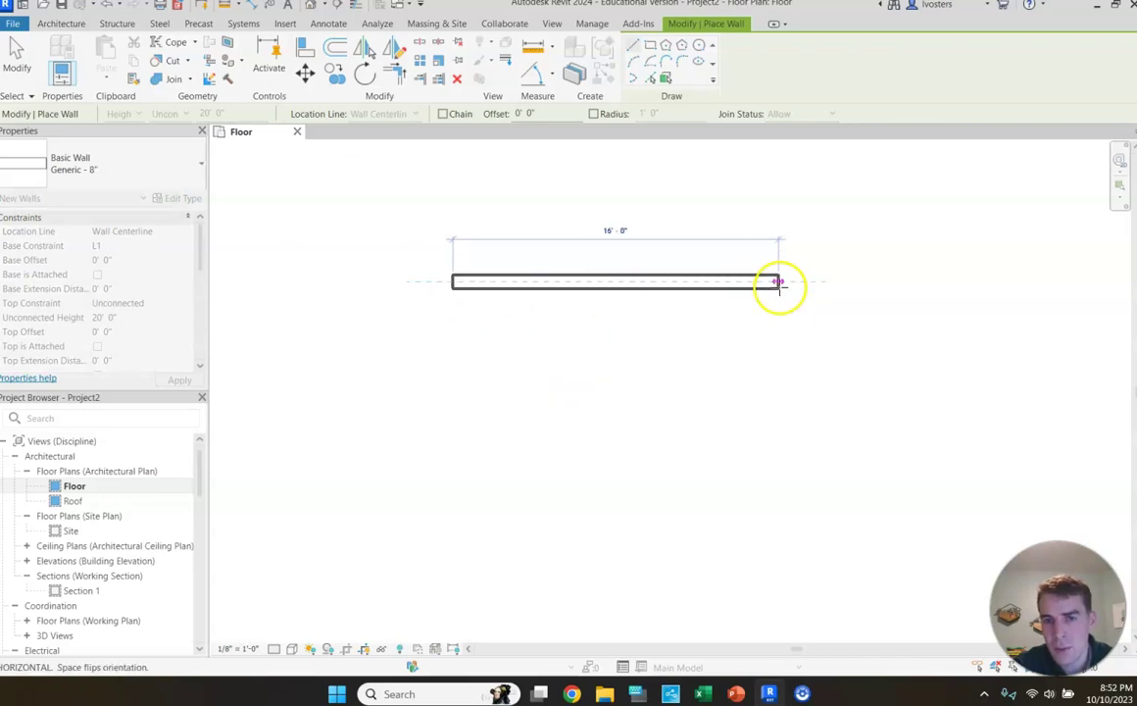
left_click(829, 282)
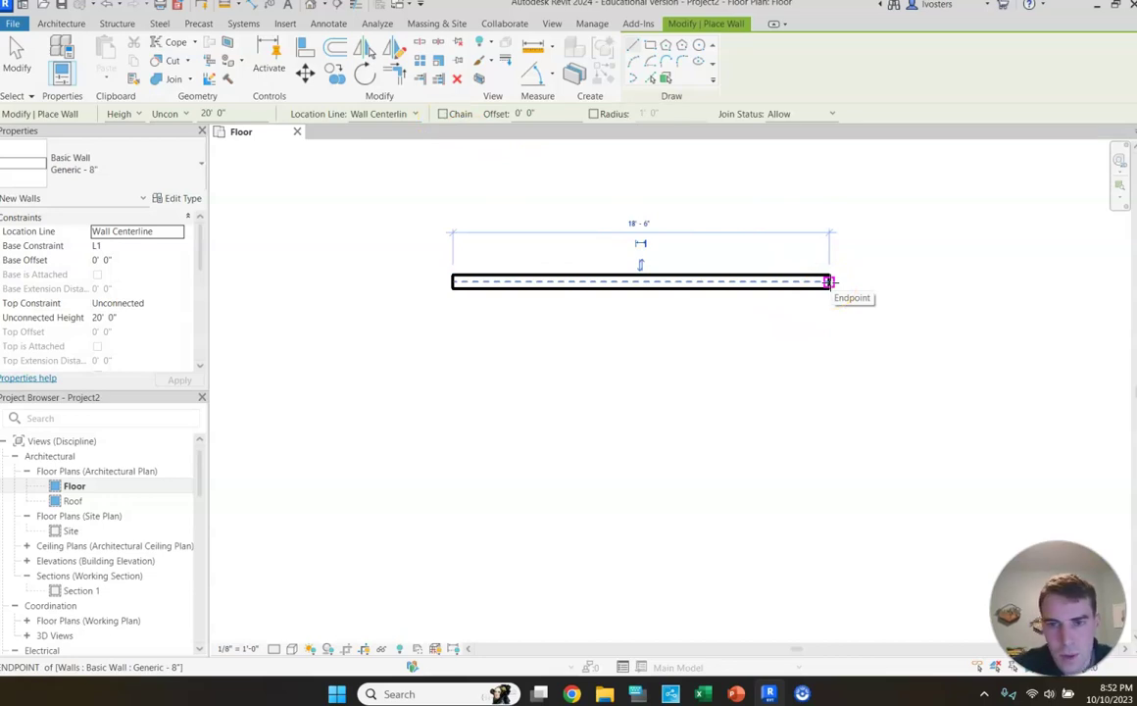
left_click(829, 282)
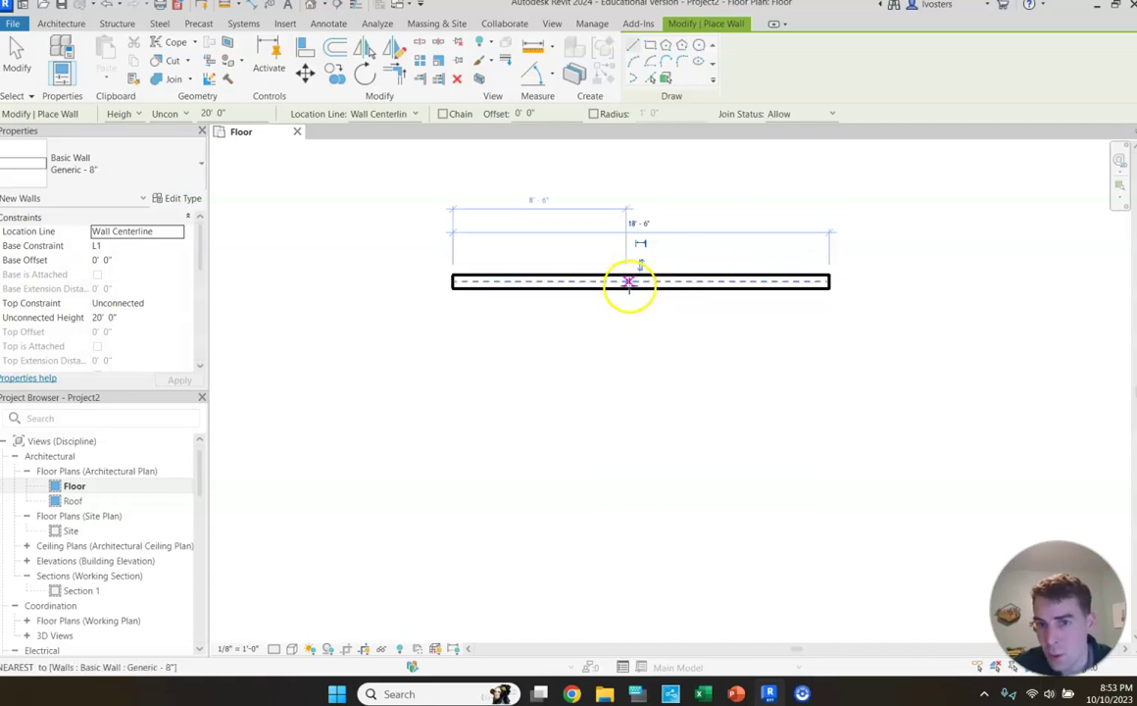
left_click(637, 282)
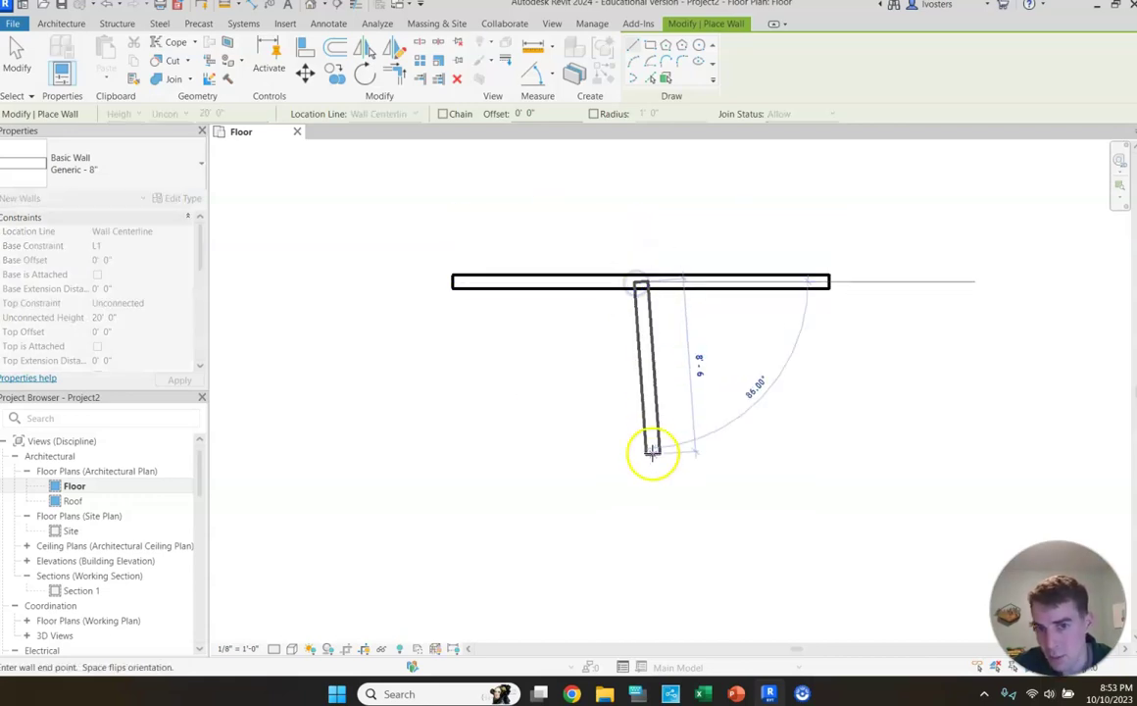
key("Escape")
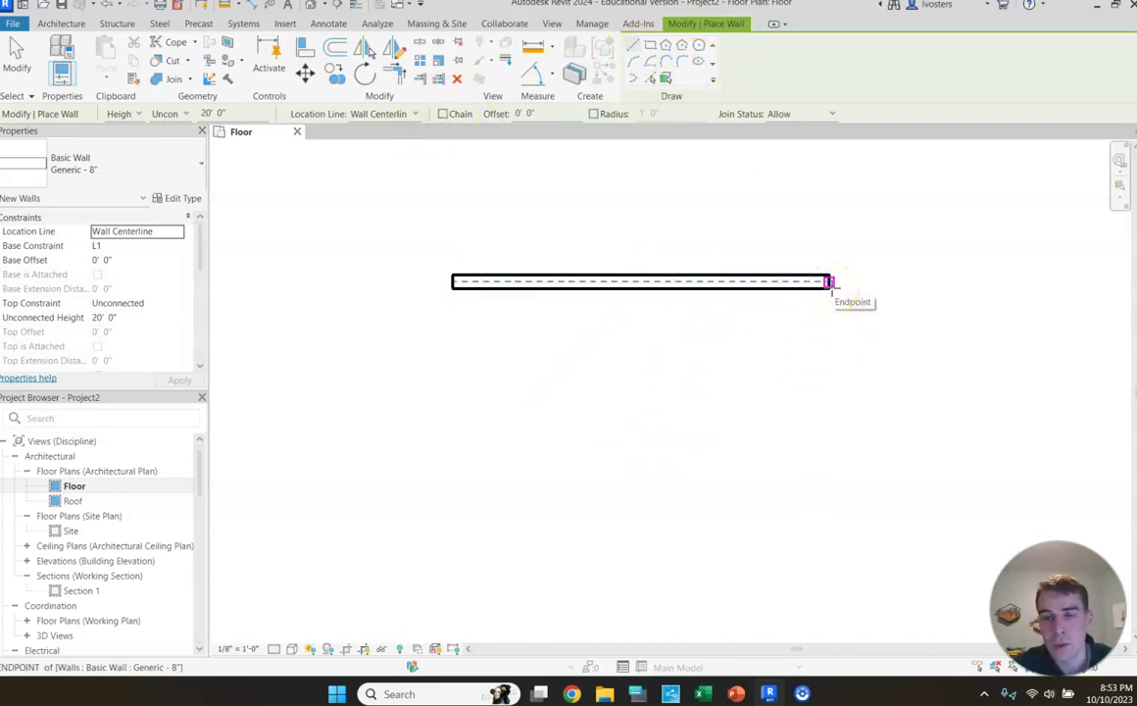
- Add the right, bottom and left walls to close the rectangle, then stop placing walls
left_click(830, 282)
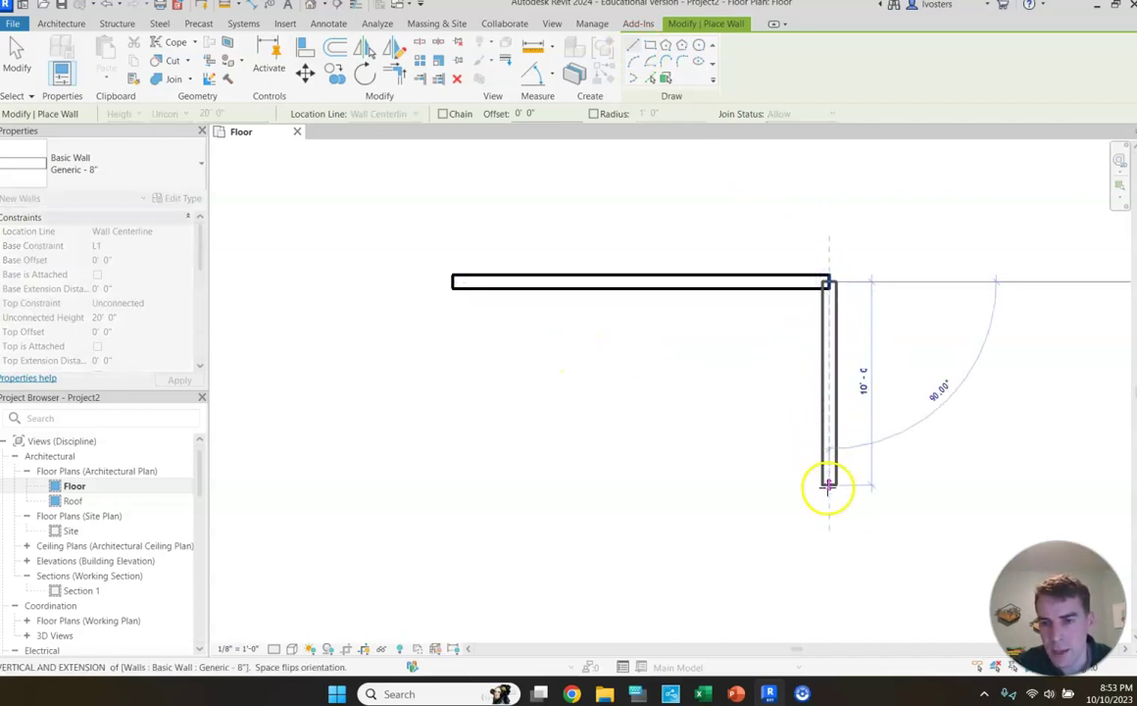
left_click(826, 478)
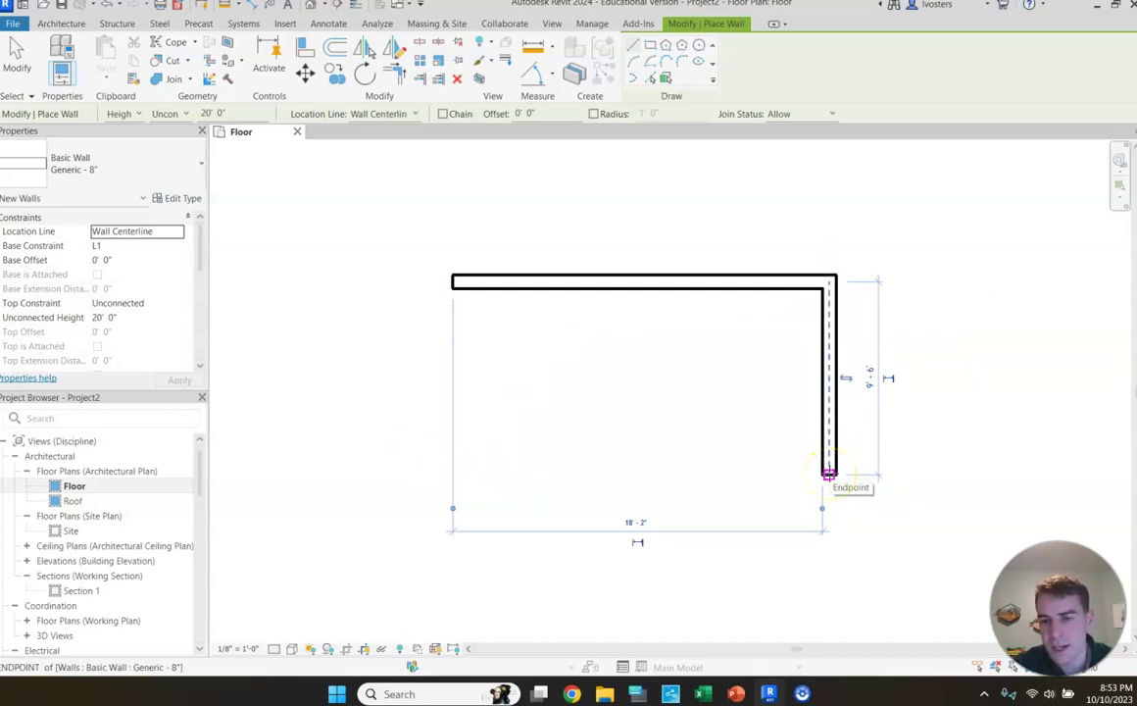
left_click(829, 473)
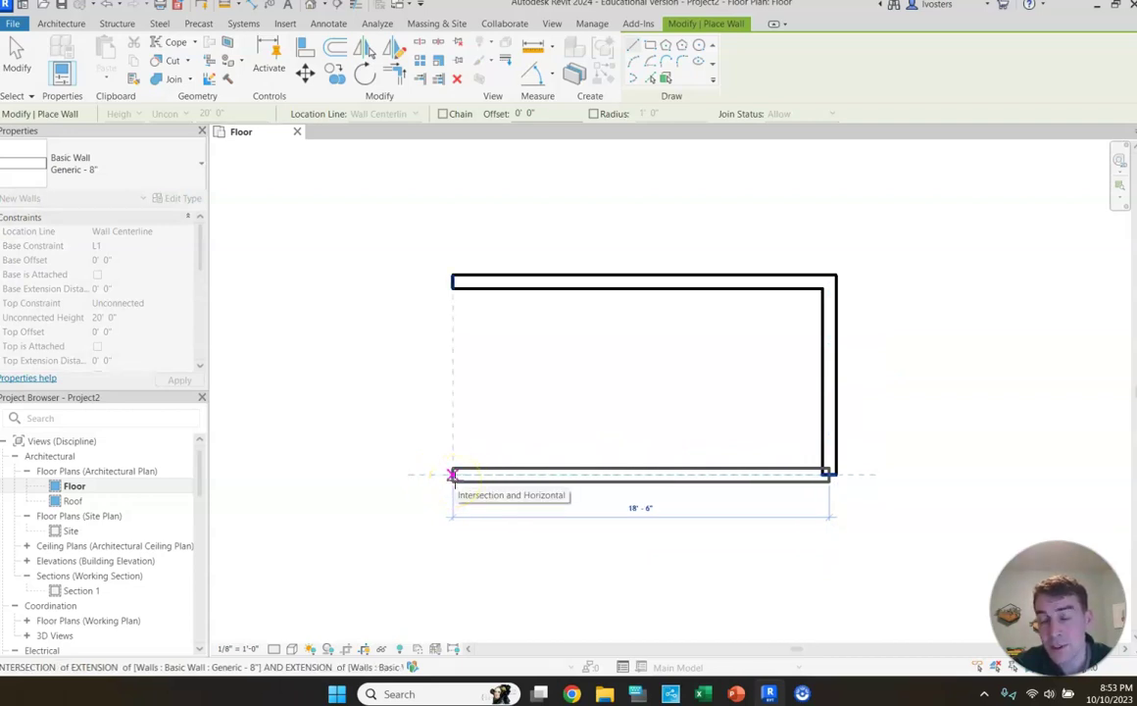
left_click(452, 475)
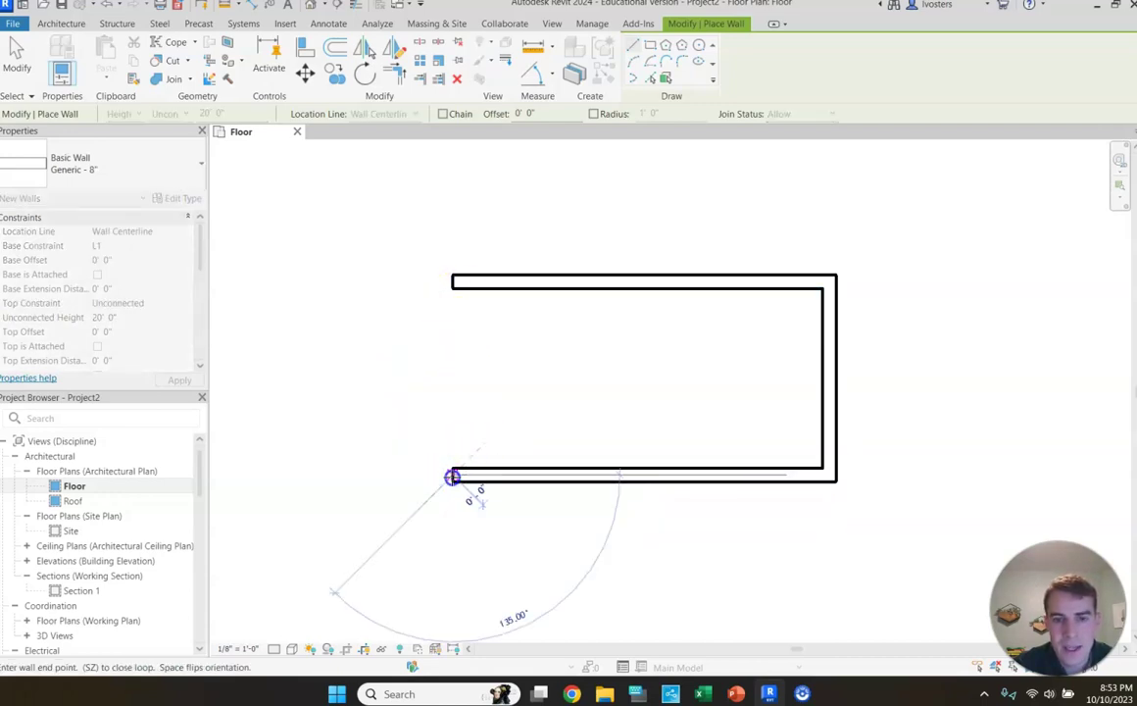
left_click(453, 282)
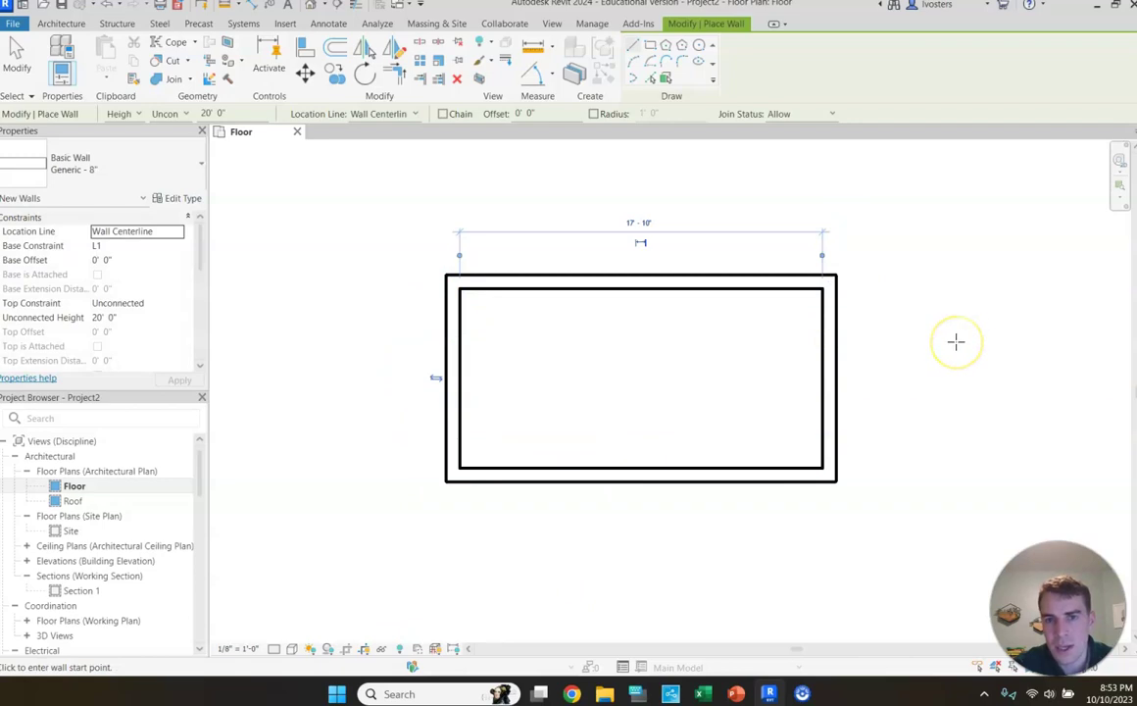
key("Escape")
key("Escape")
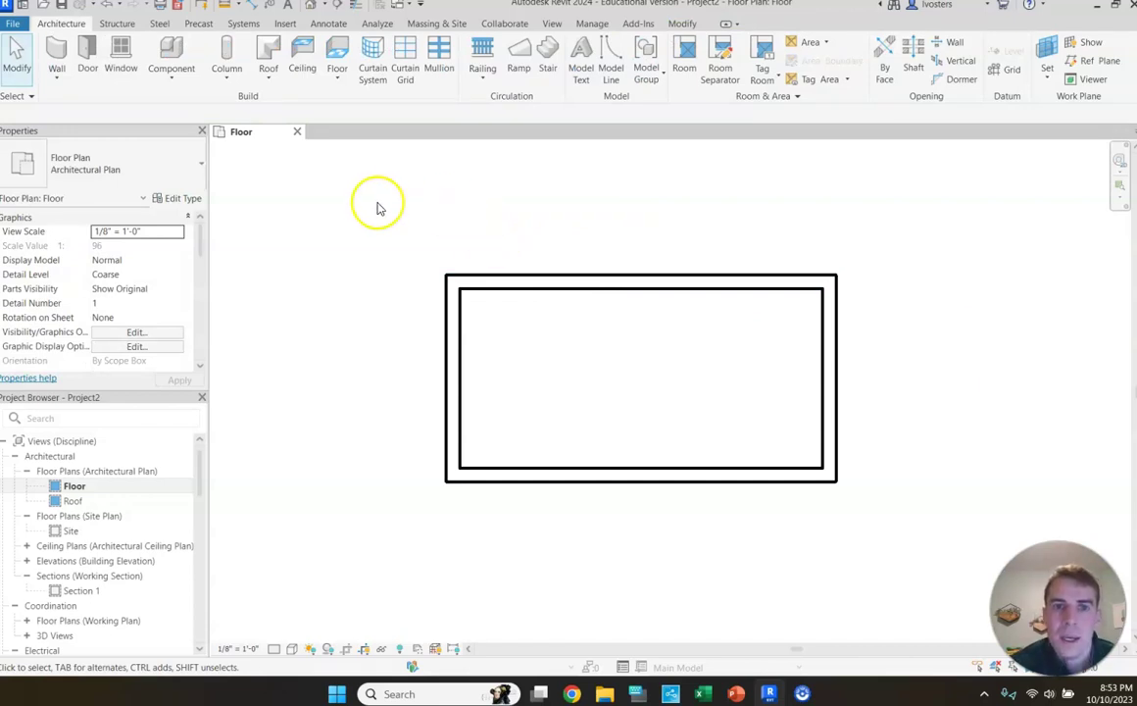
- Delete the existing walls and redraw the four Generic - 8" walls as a Rectangle from two opposite corners
left_click_drag(378, 211, 903, 530)
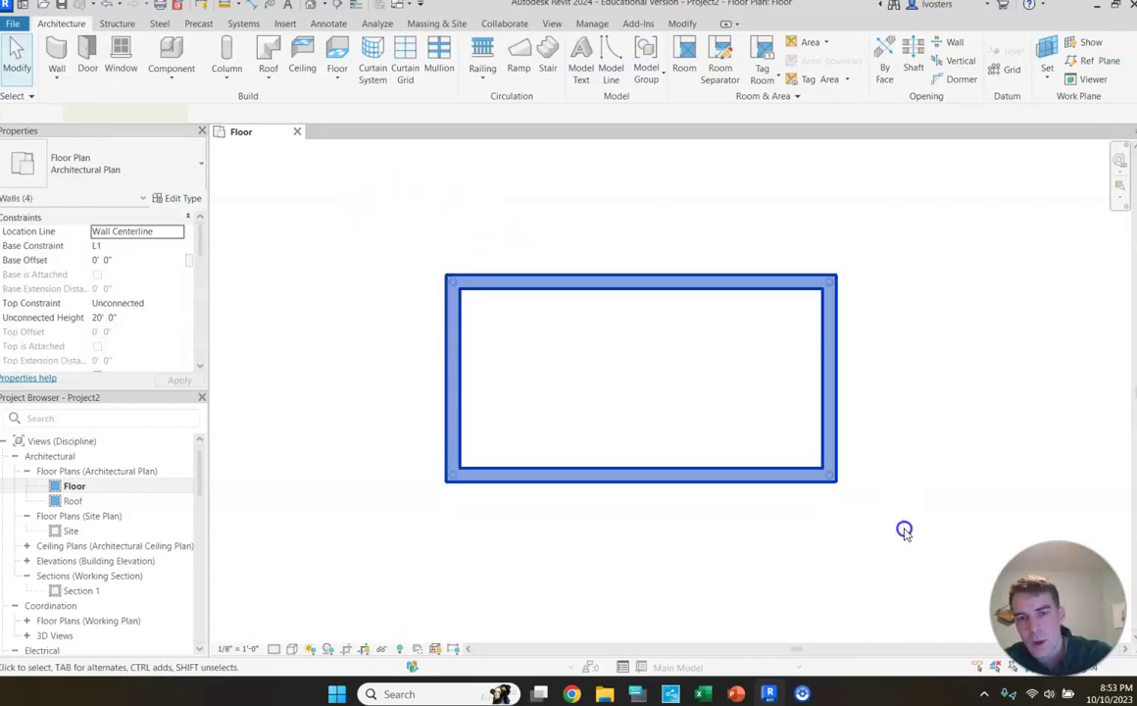
key("Delete")
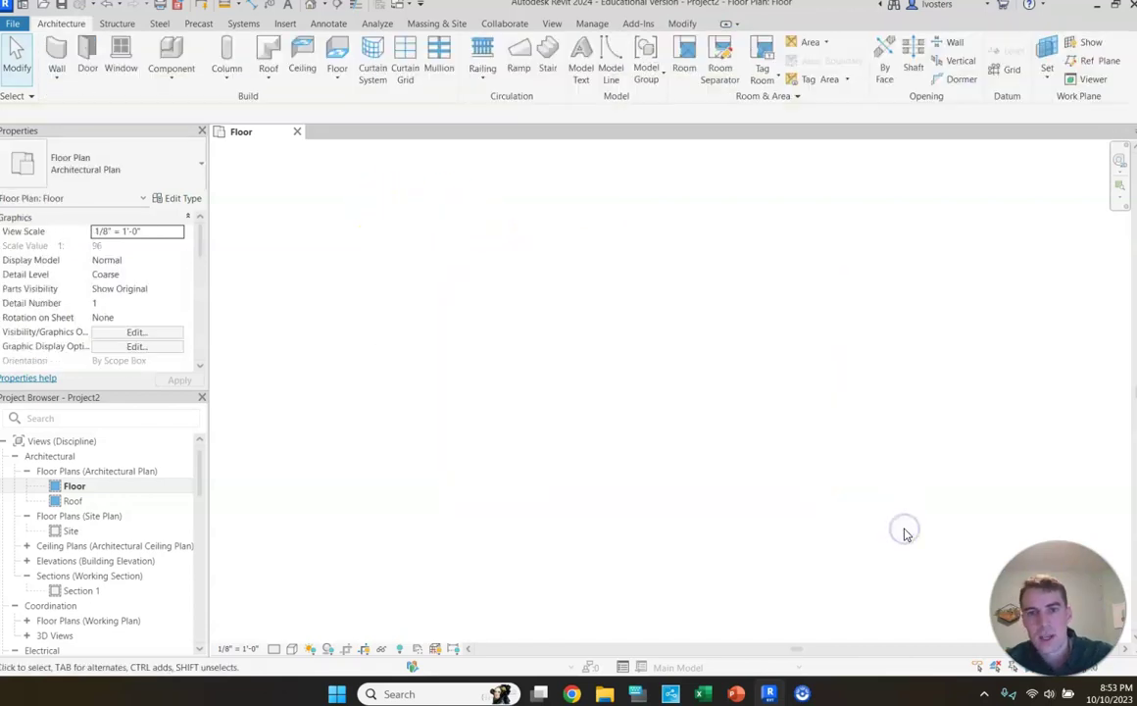
left_click(54, 51)
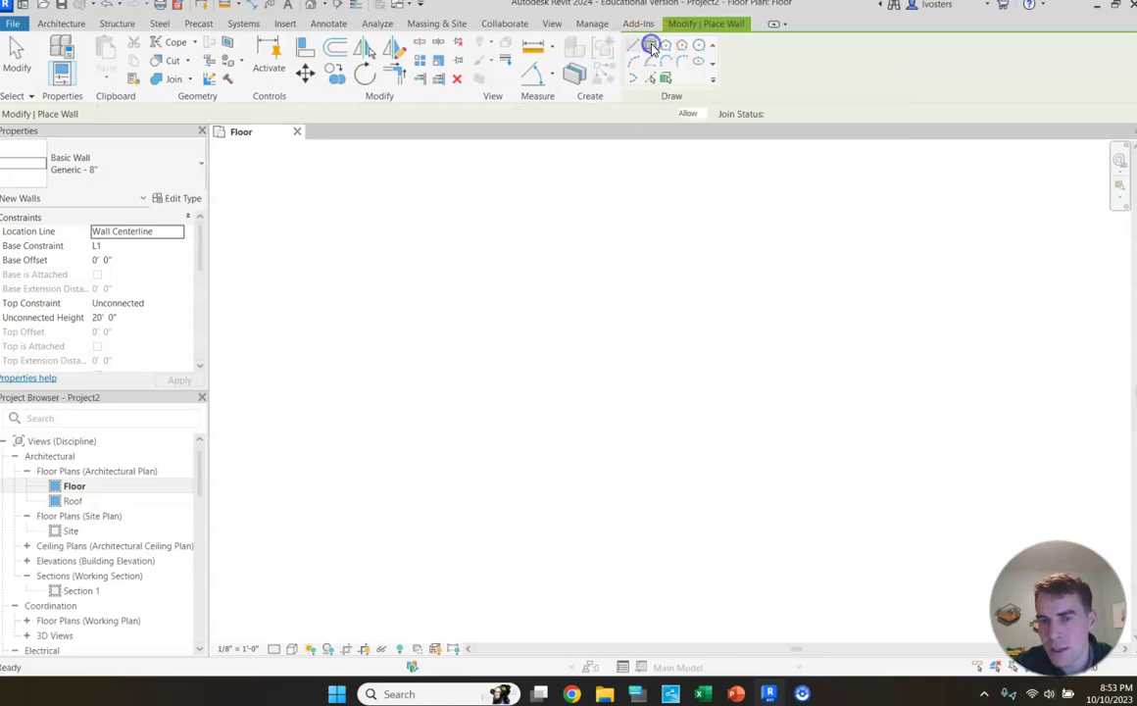
left_click(650, 46)
left_click(447, 241)
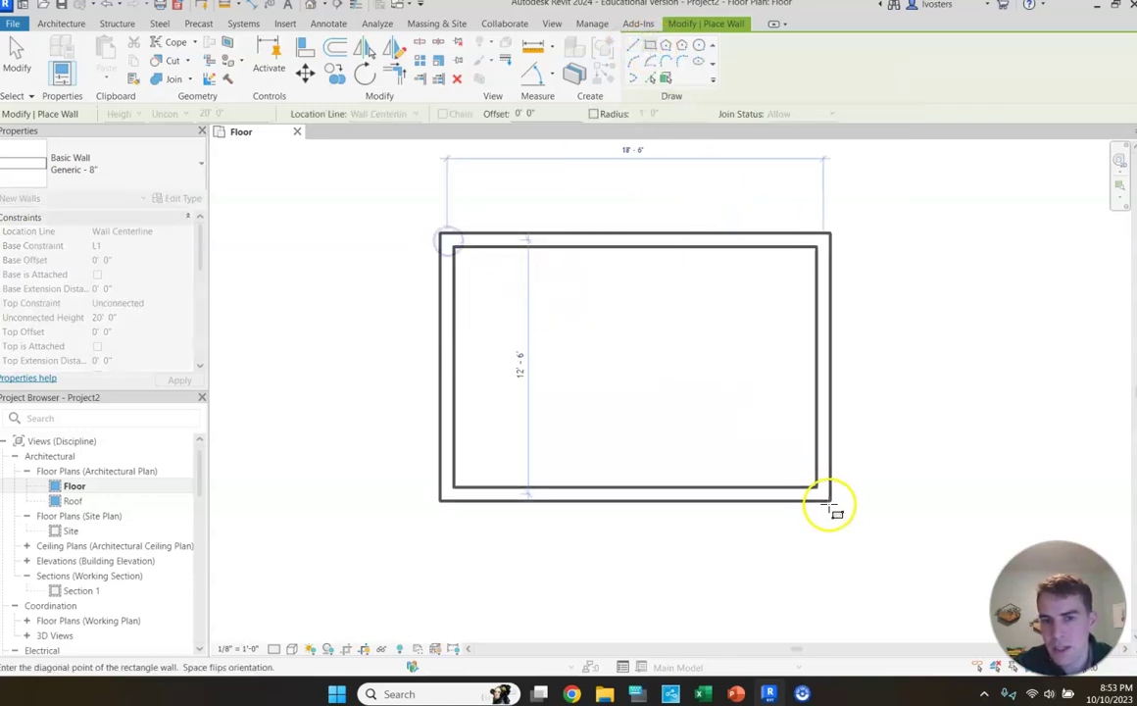
left_click(839, 511)
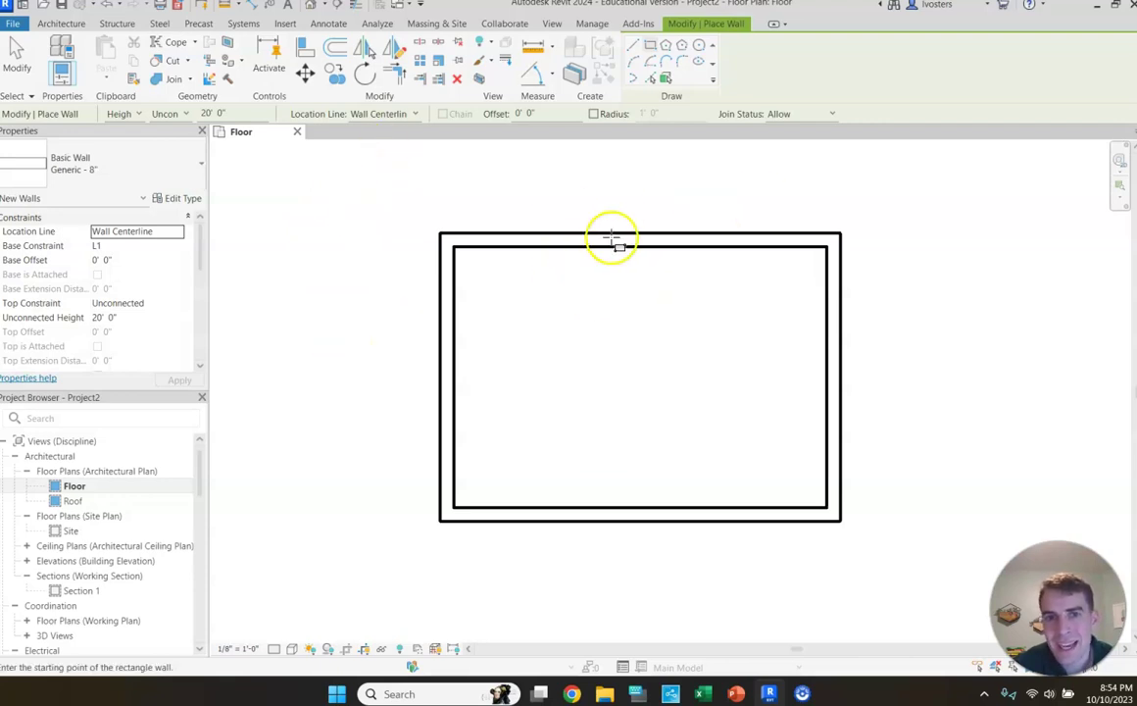
- End wall placement and select each of the four walls to read their temporary dimensions
key("Escape")
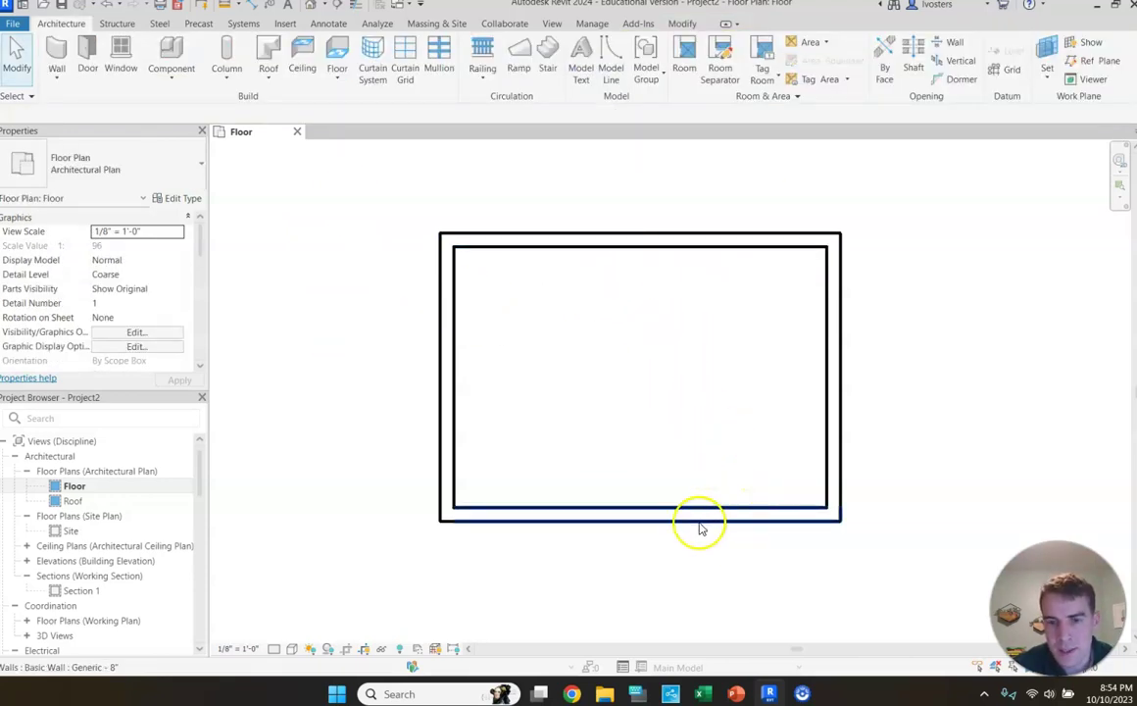
left_click(632, 516)
left_click(835, 437)
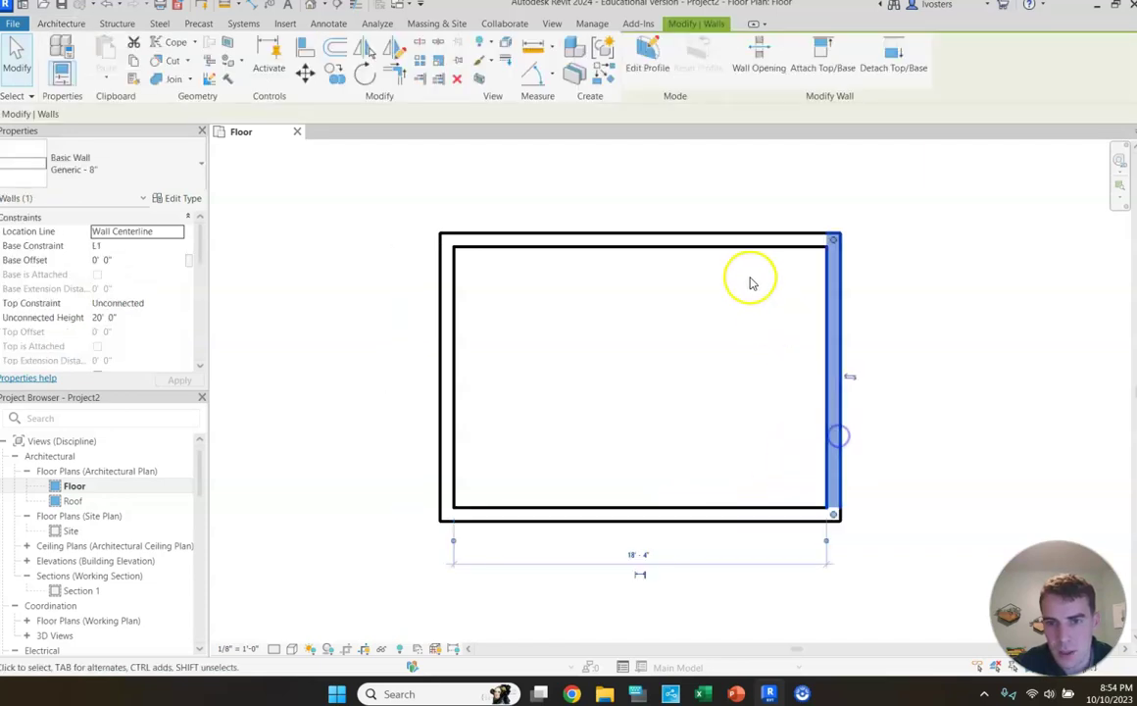
left_click(754, 241)
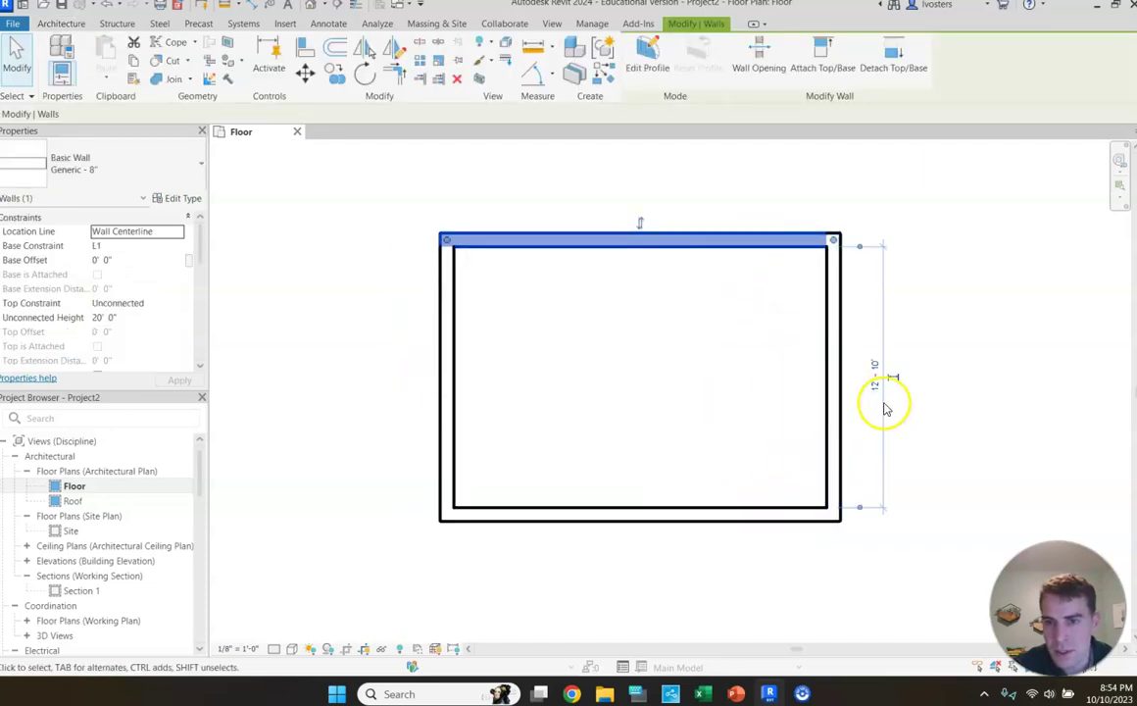
left_click(443, 407)
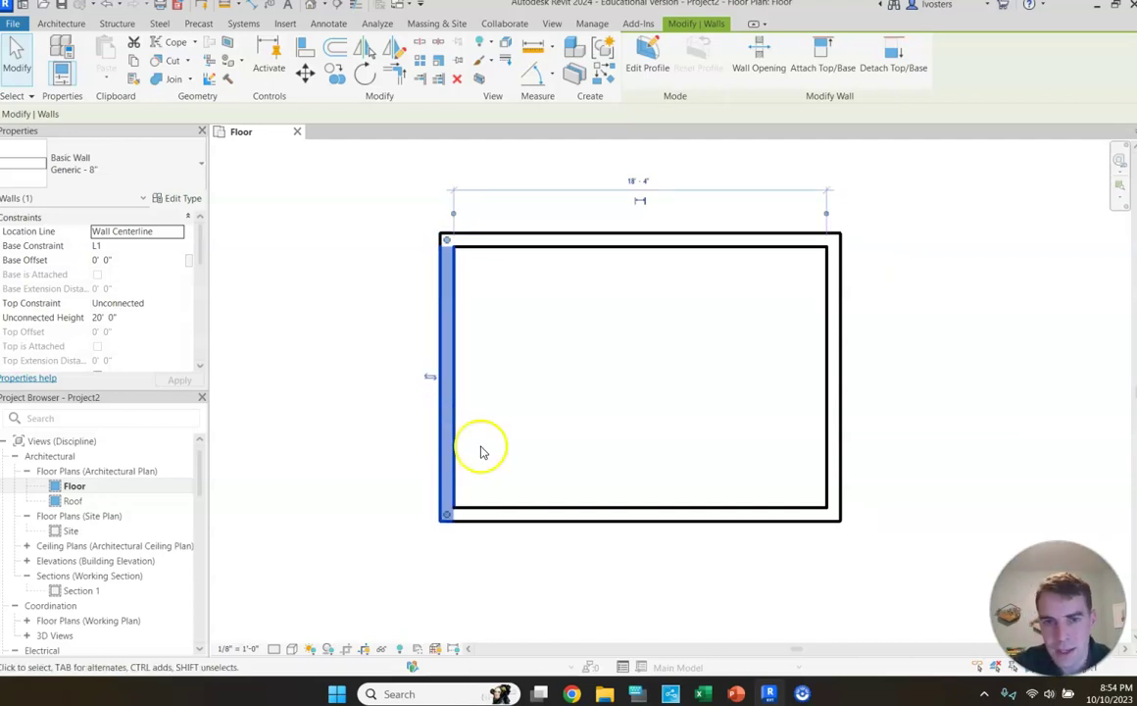
left_click(624, 518)
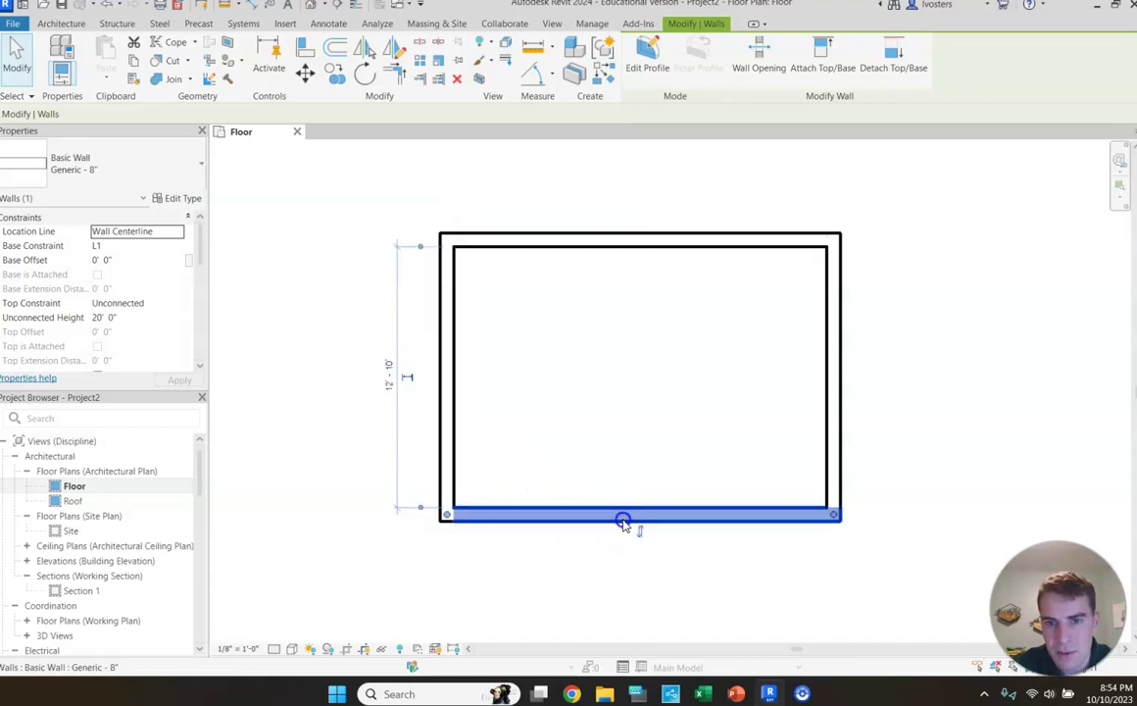
left_click(450, 455)
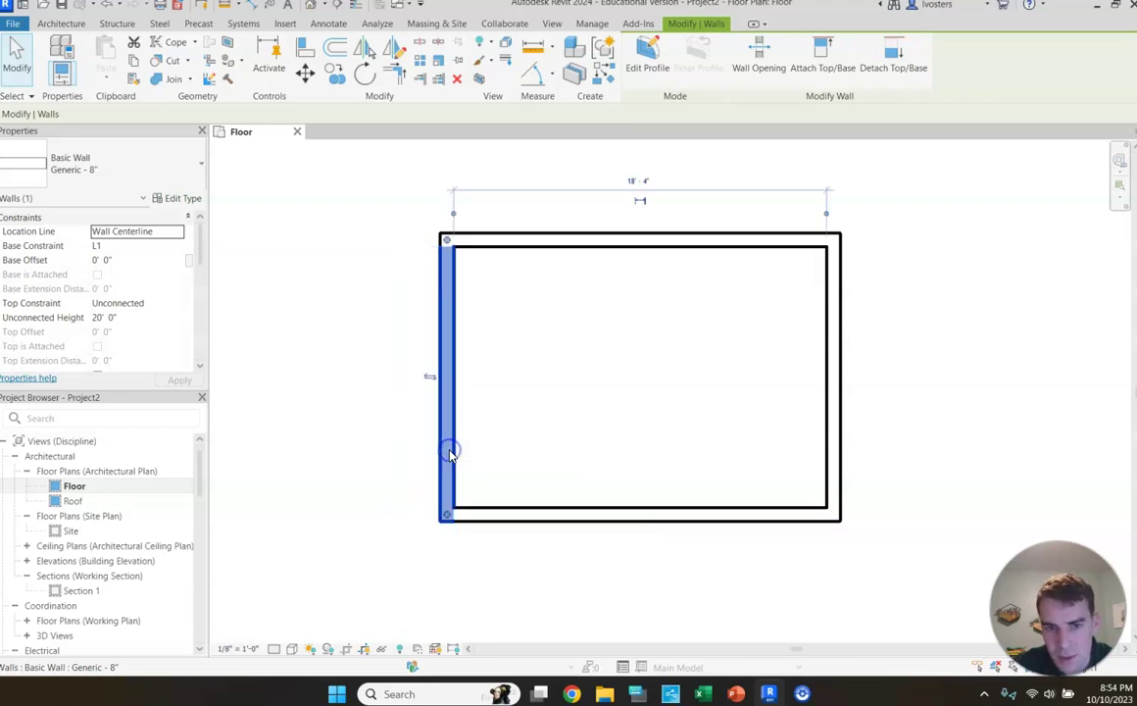
left_click(451, 419)
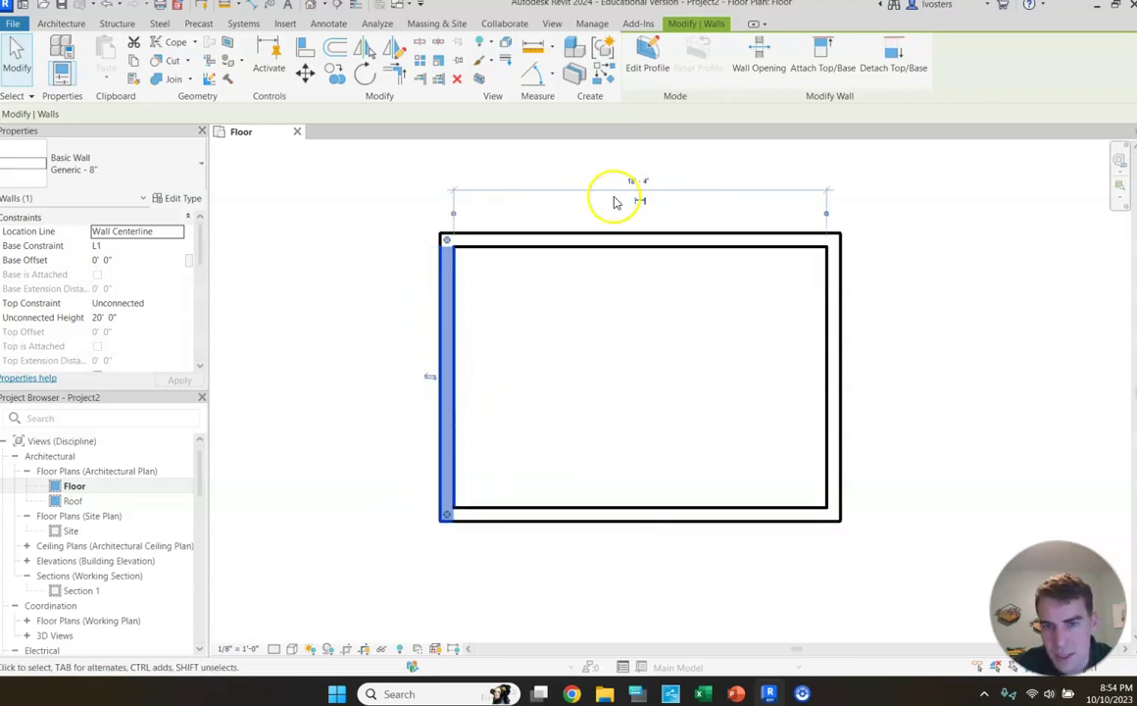
left_click(840, 427)
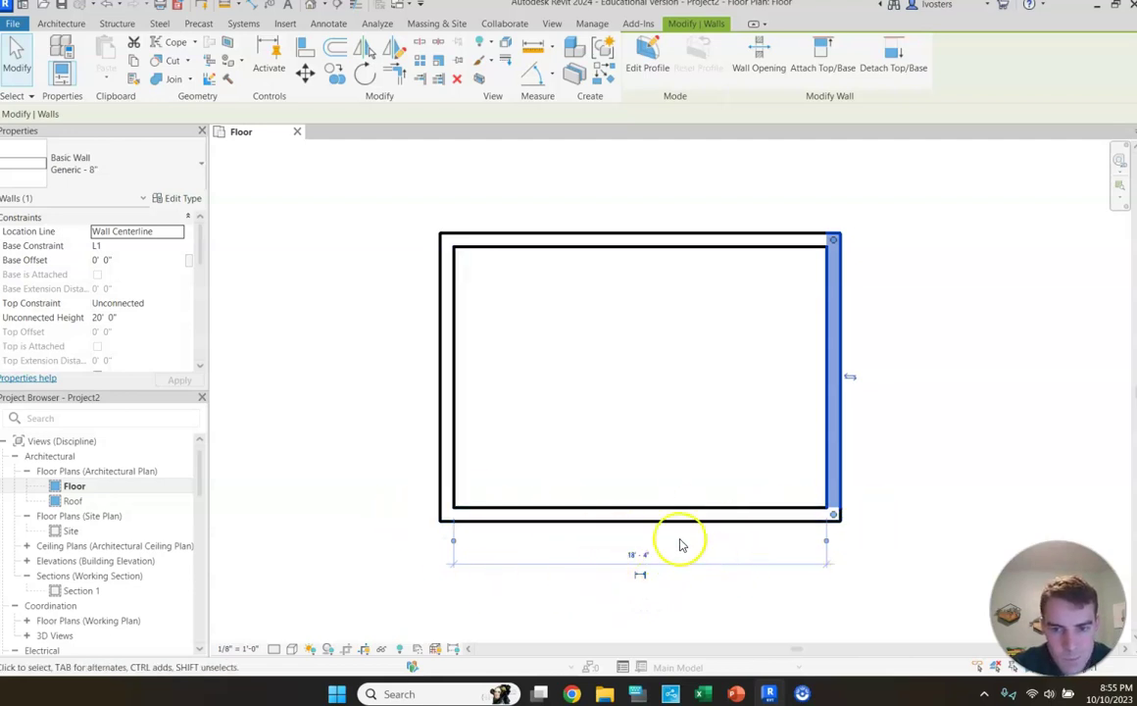
- Change the right wall's 18'-4" temporary width dimension to 16 ft
scroll(676, 539, "up", 1)
left_click(629, 561)
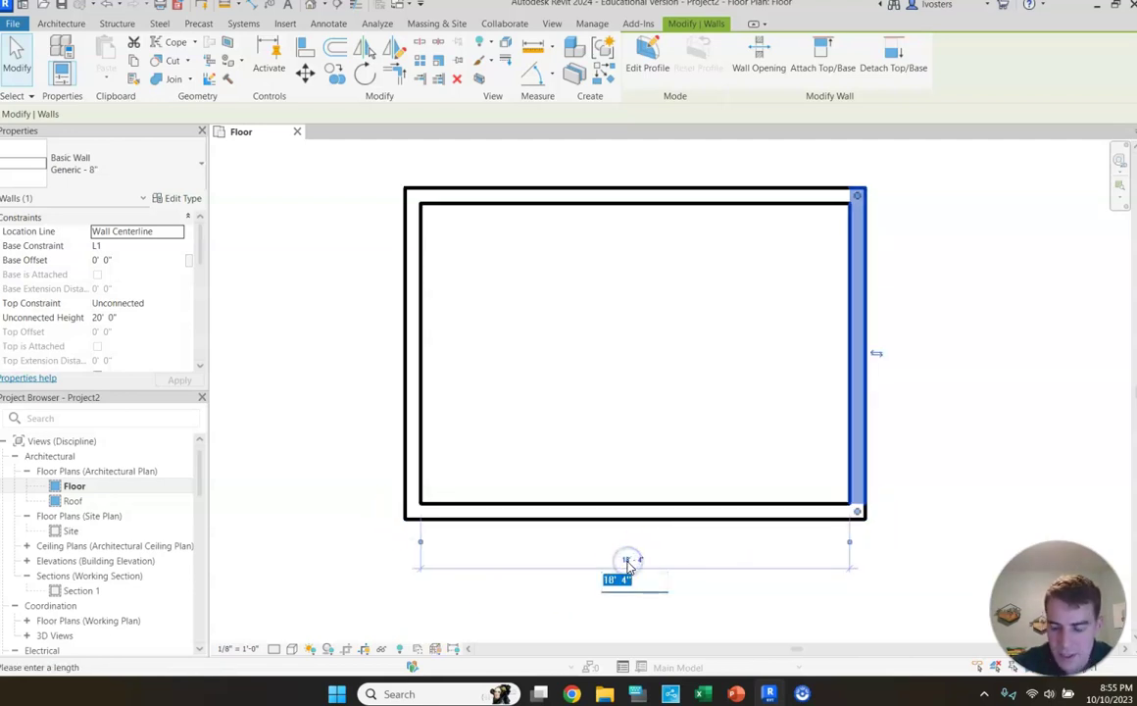
type("16")
key("Return")
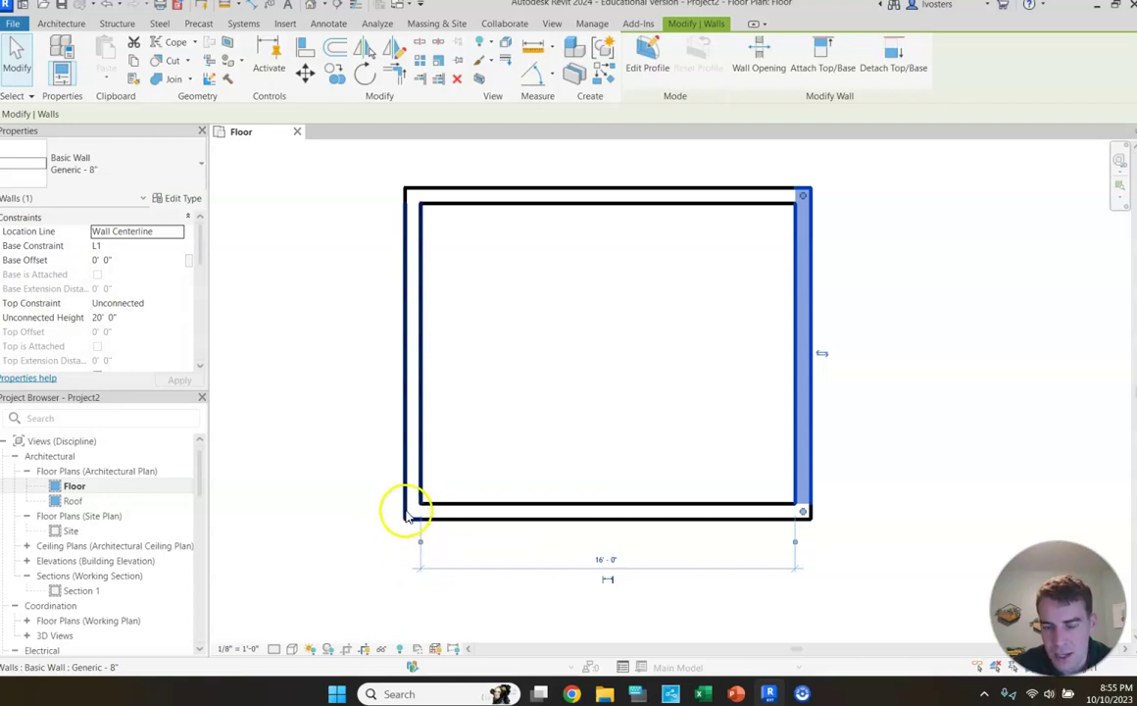
- Move the dimension's witness lines to both side walls' outer faces and set that width to 16 ft
left_click(421, 546)
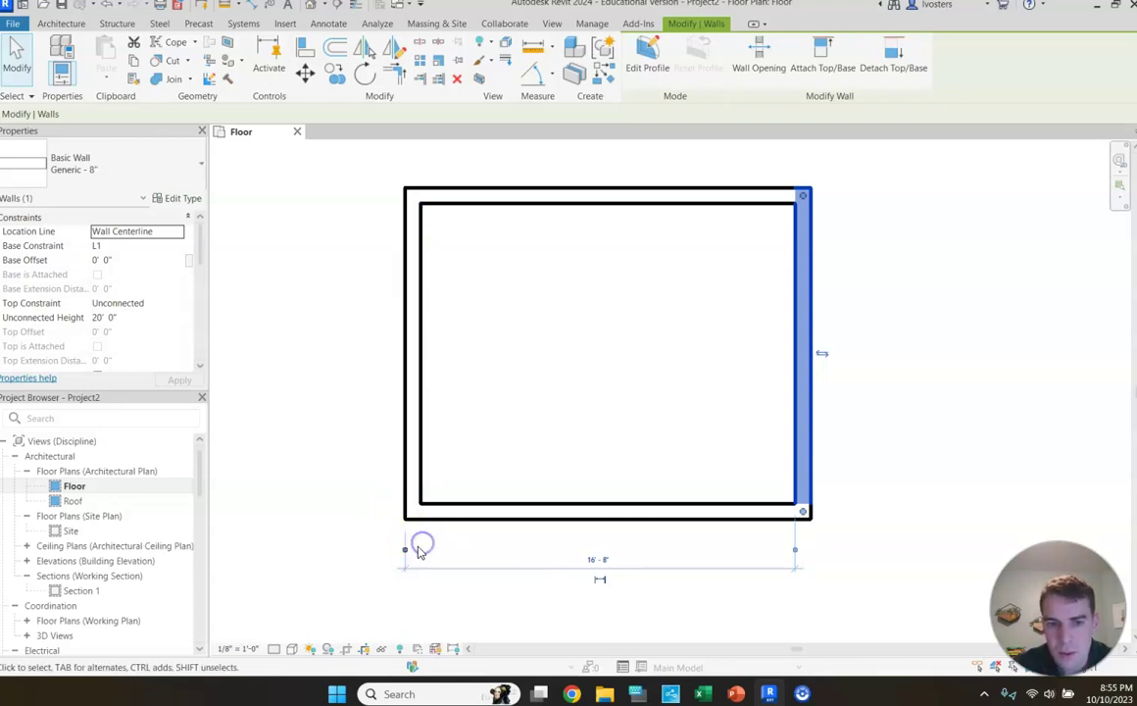
left_click(797, 549)
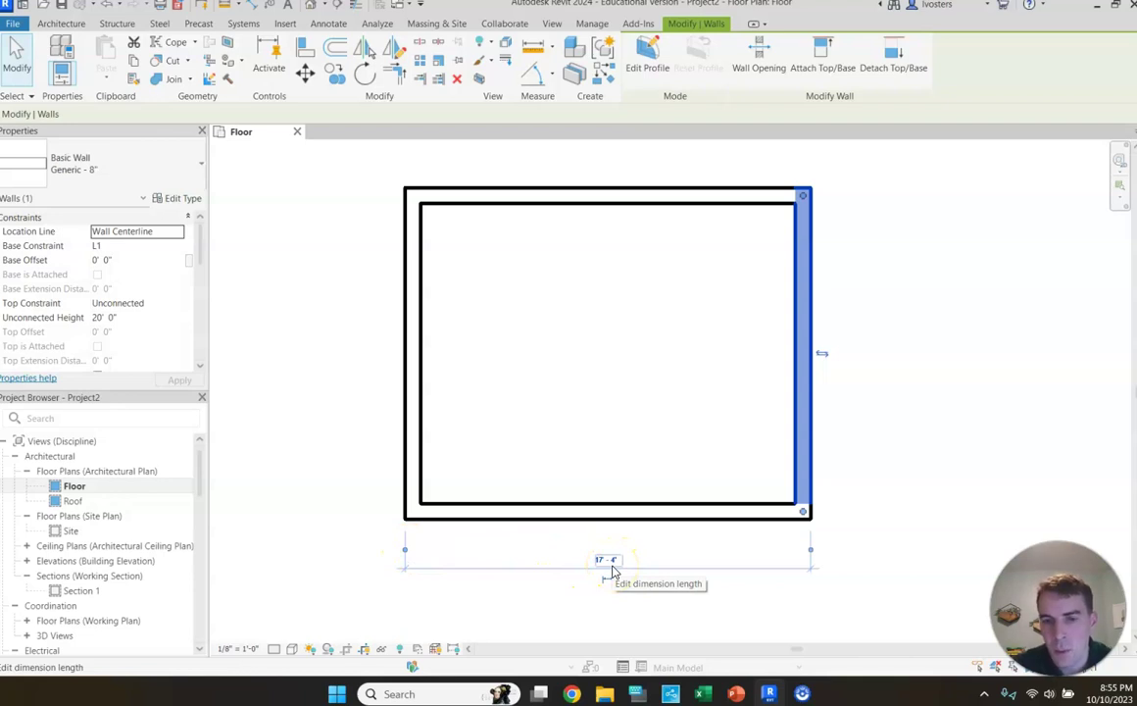
left_click(610, 562)
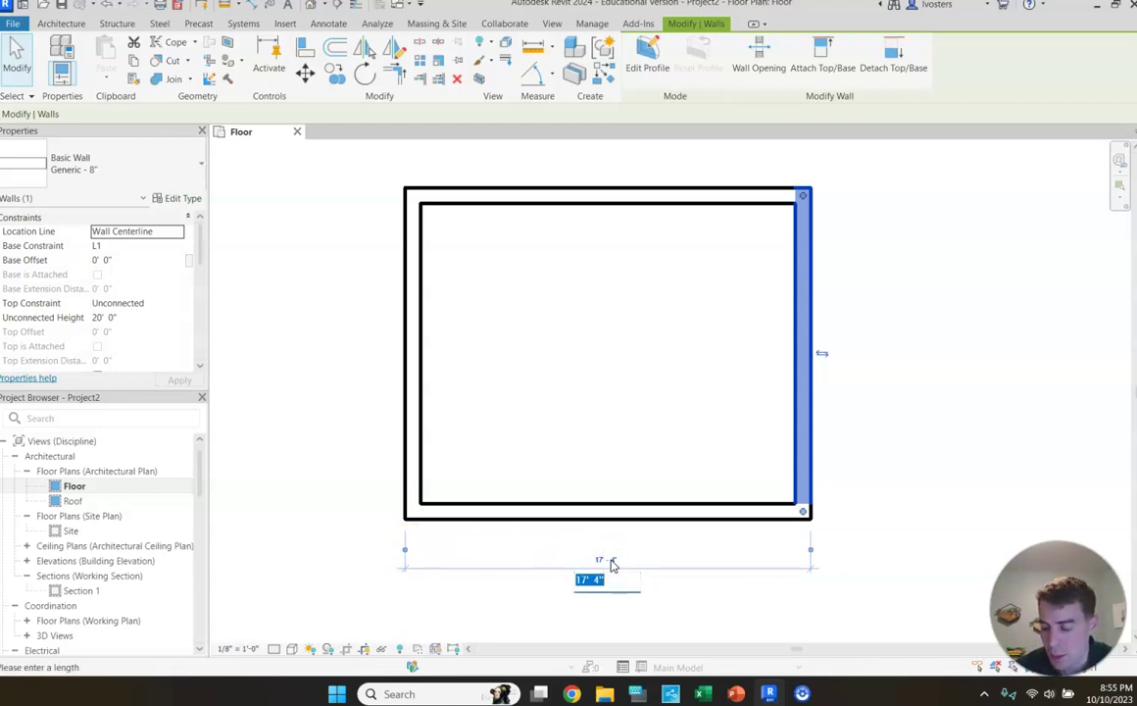
type("16")
key("Return")
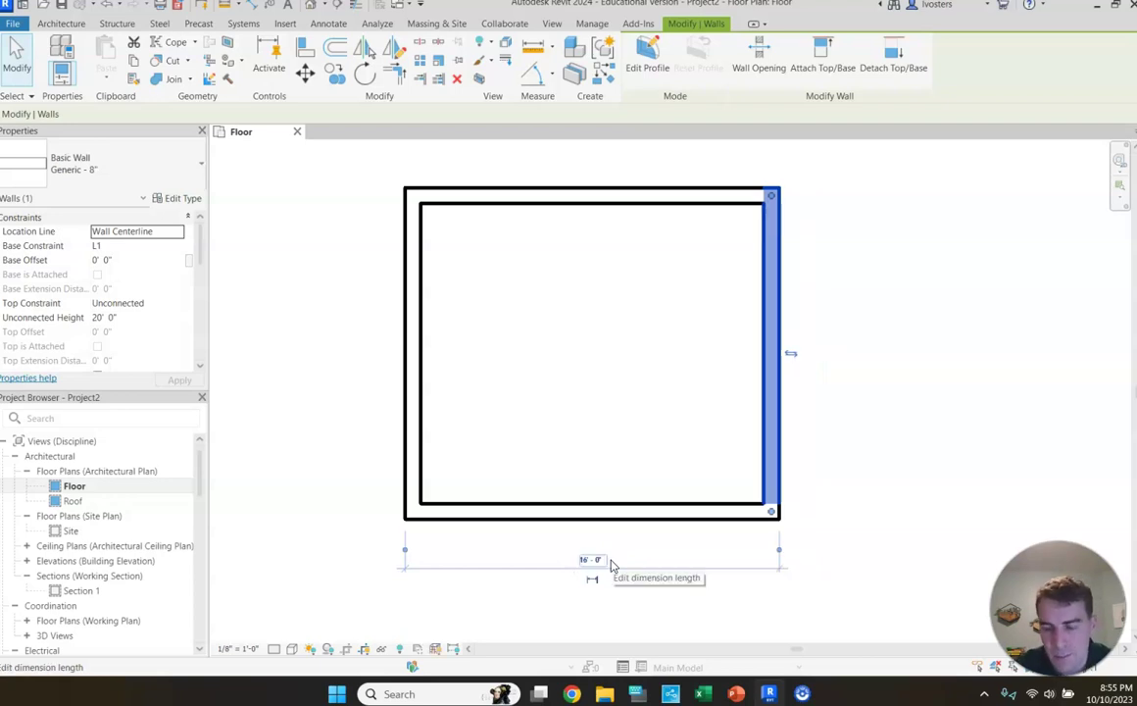
left_click(830, 527)
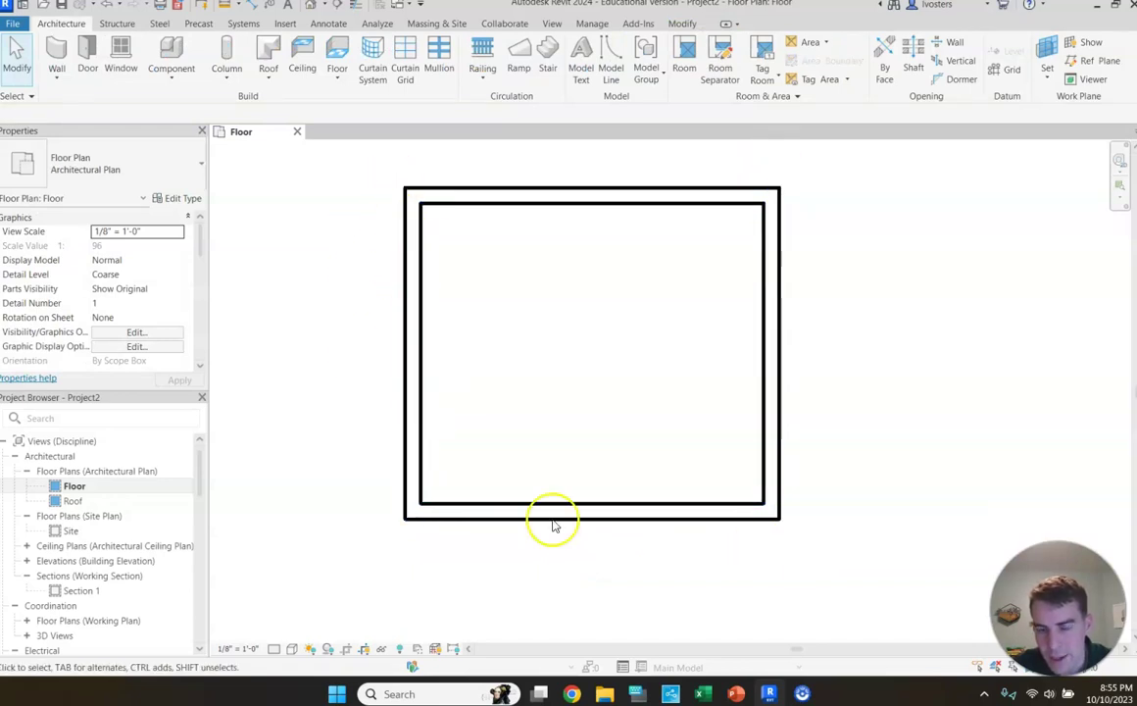
- Measure the top wall's depth between outer faces and set it to 12 ft
left_click(662, 204)
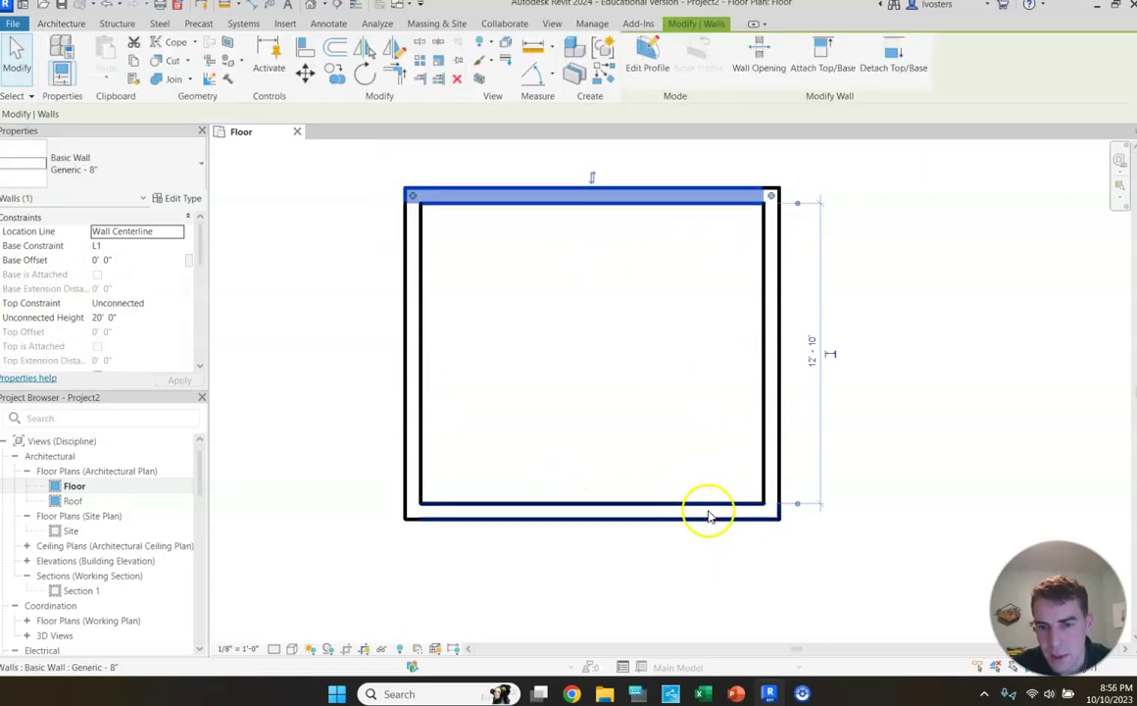
left_click(799, 206)
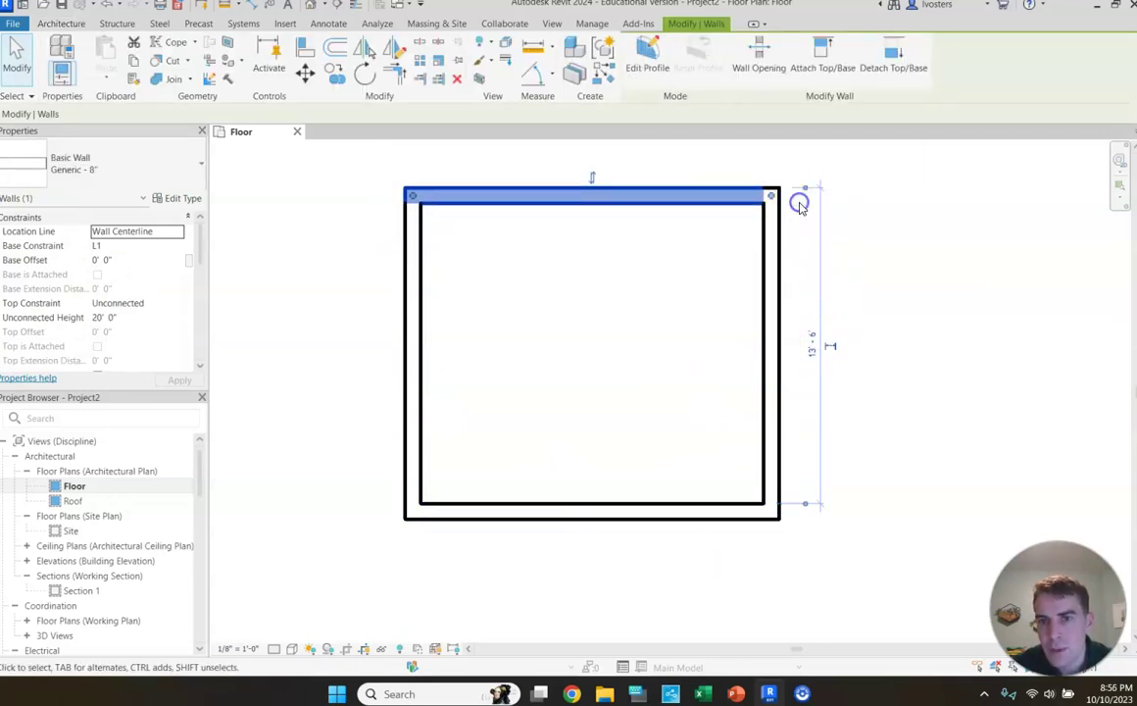
left_click(806, 508)
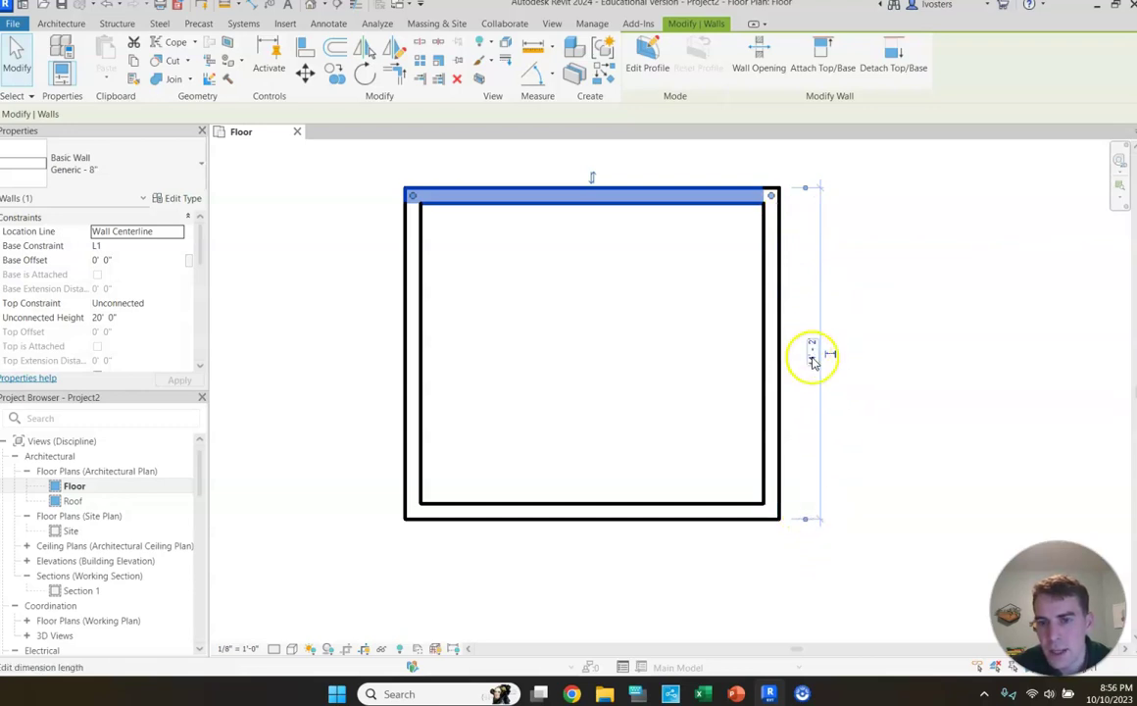
left_click(814, 352)
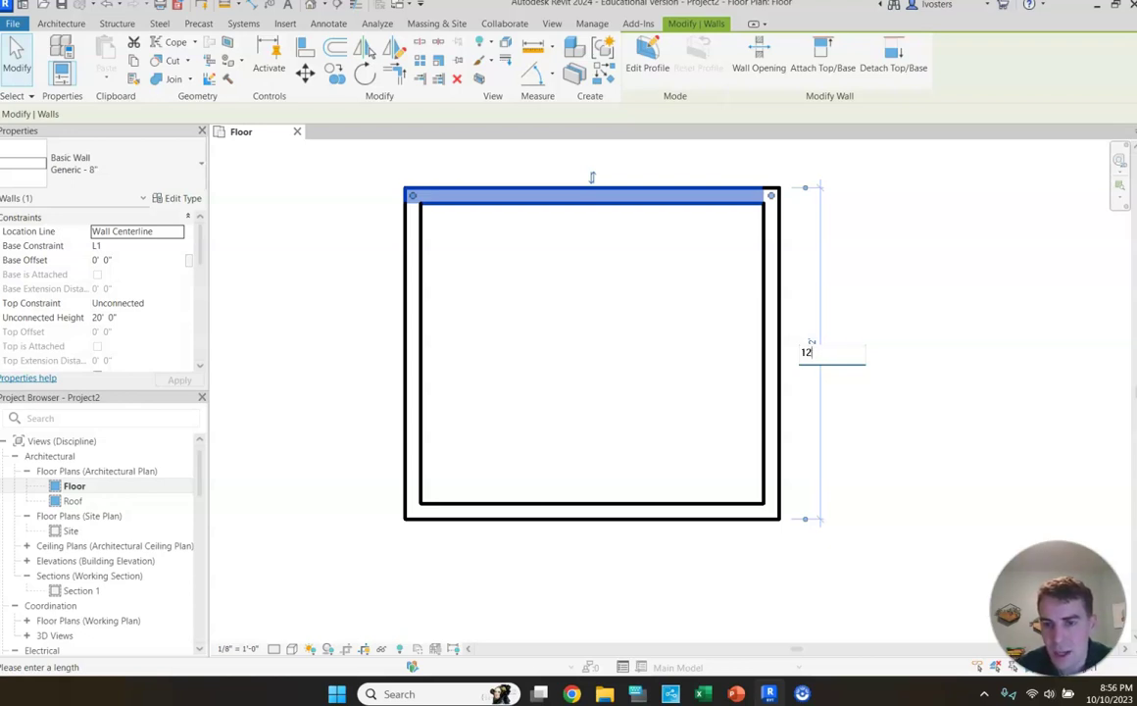
key("Return")
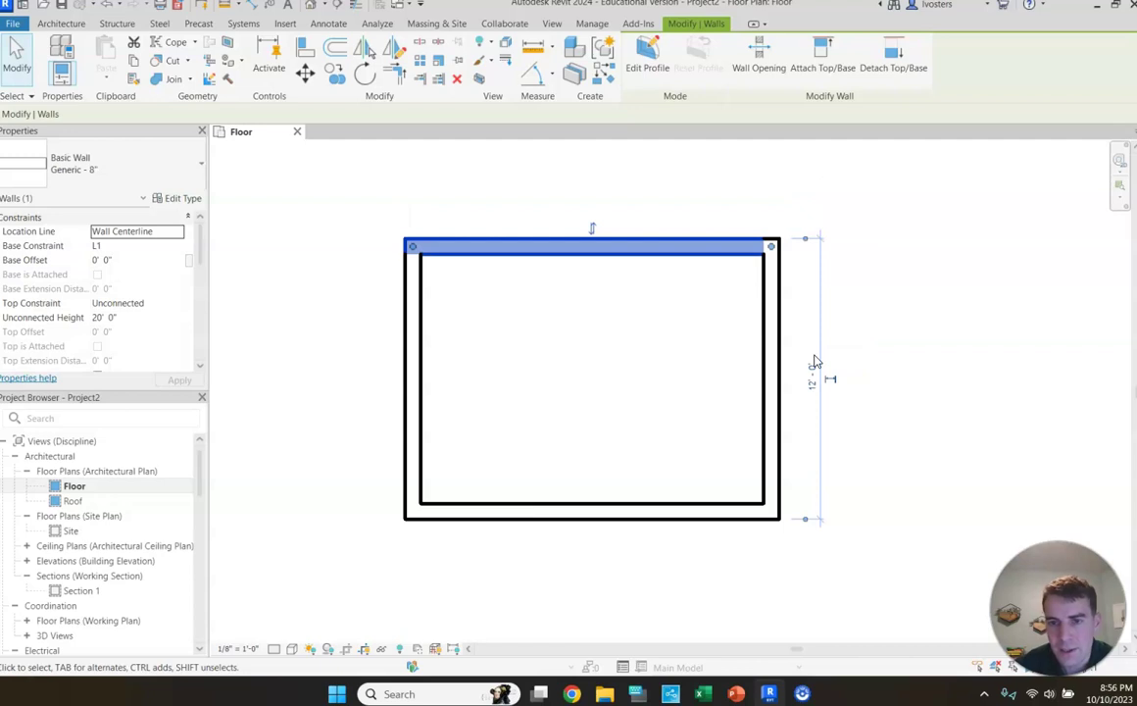
- Try a 12'-6" depth, then reset the shed depth to 12'-0"
left_click(814, 378)
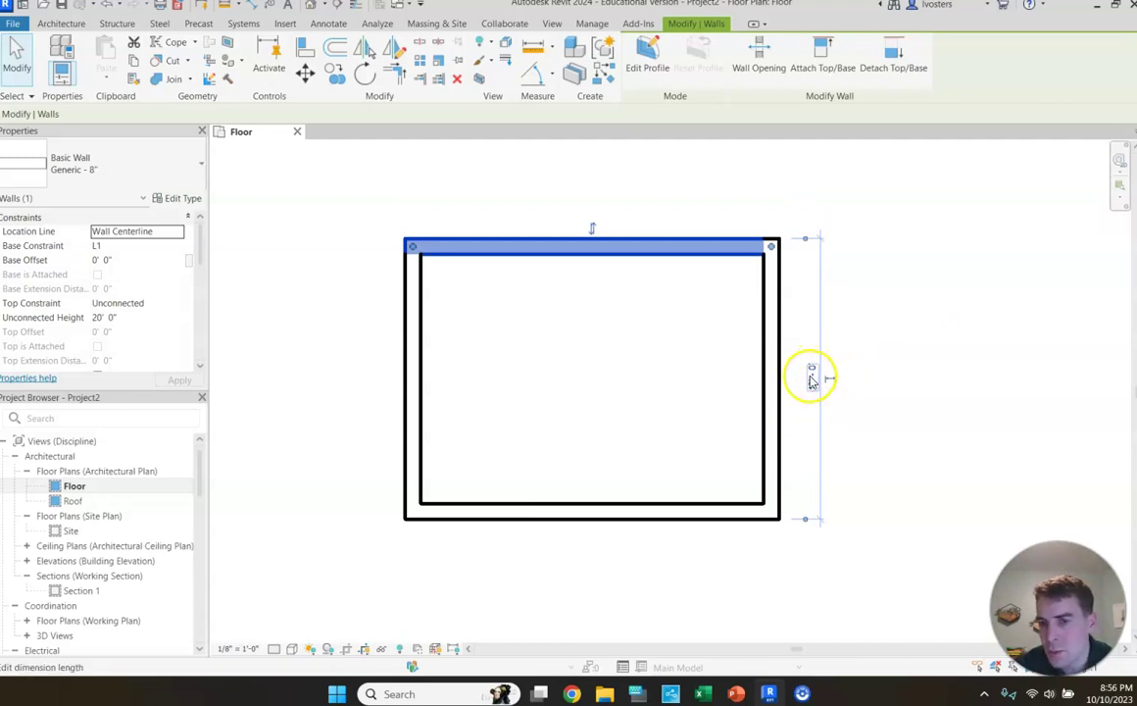
left_click(813, 382)
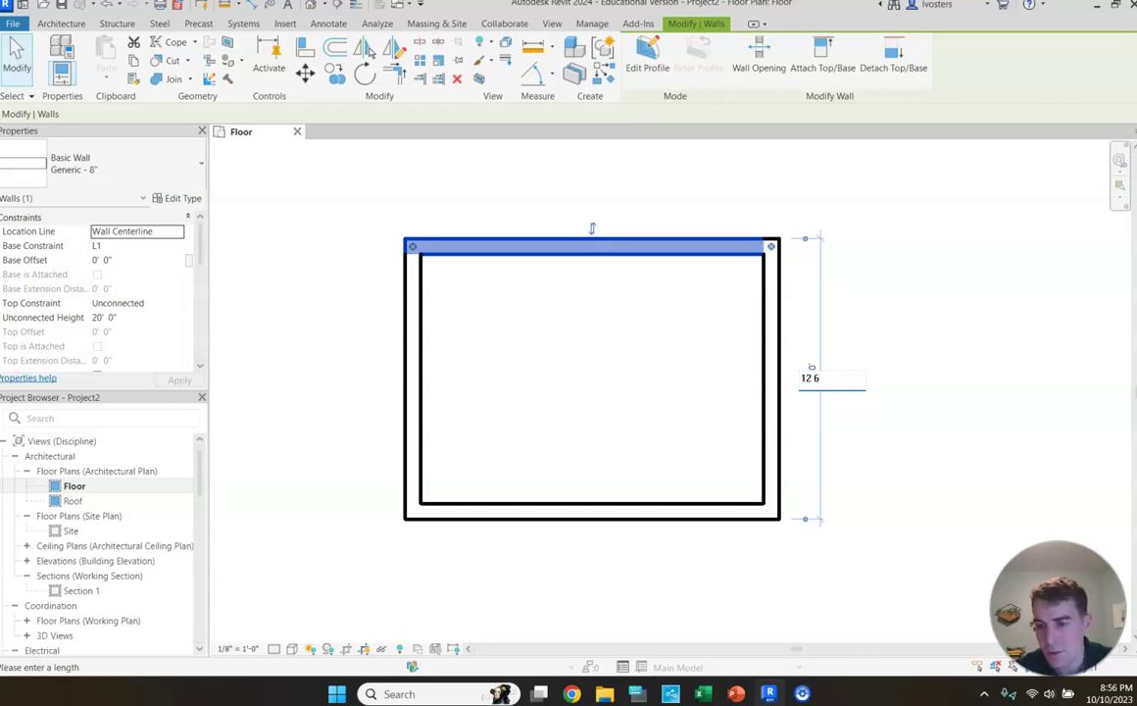
key("Return")
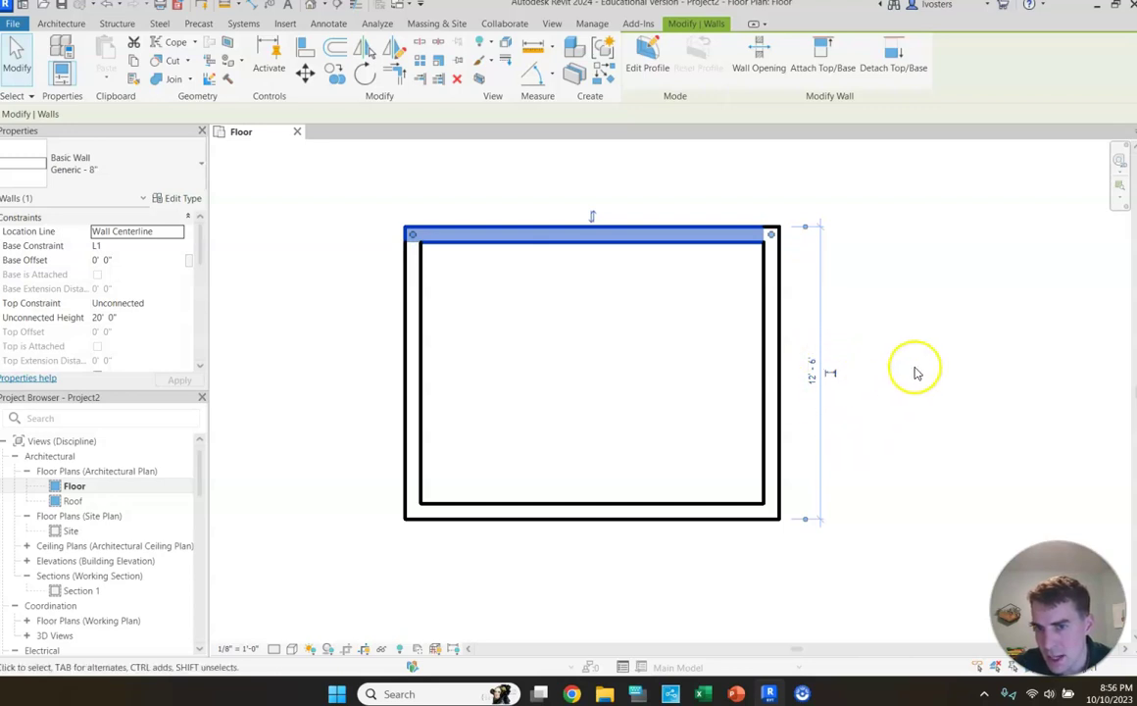
left_click(815, 373)
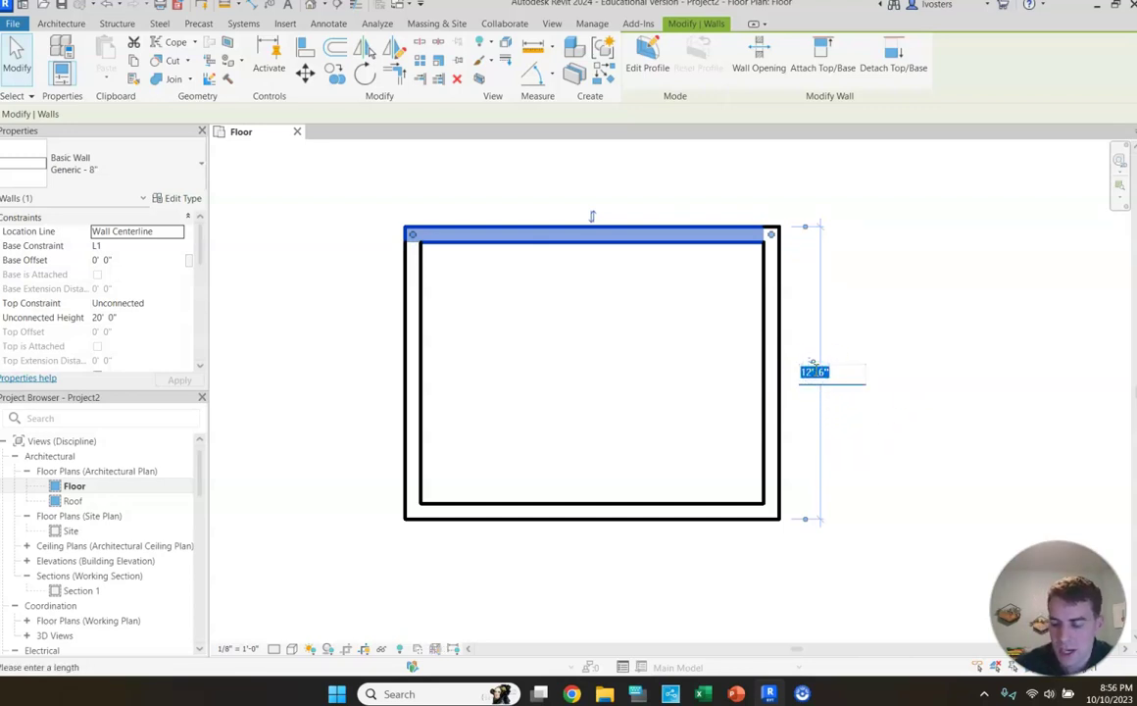
type("12")
key("Return")
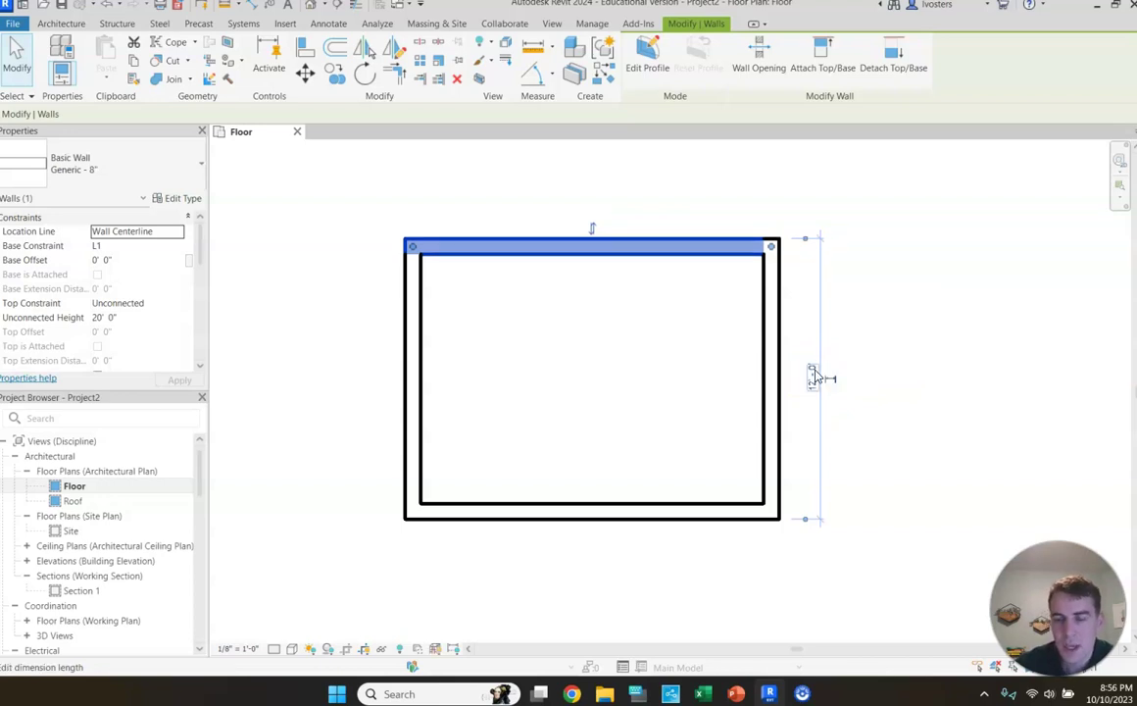
left_click(931, 336)
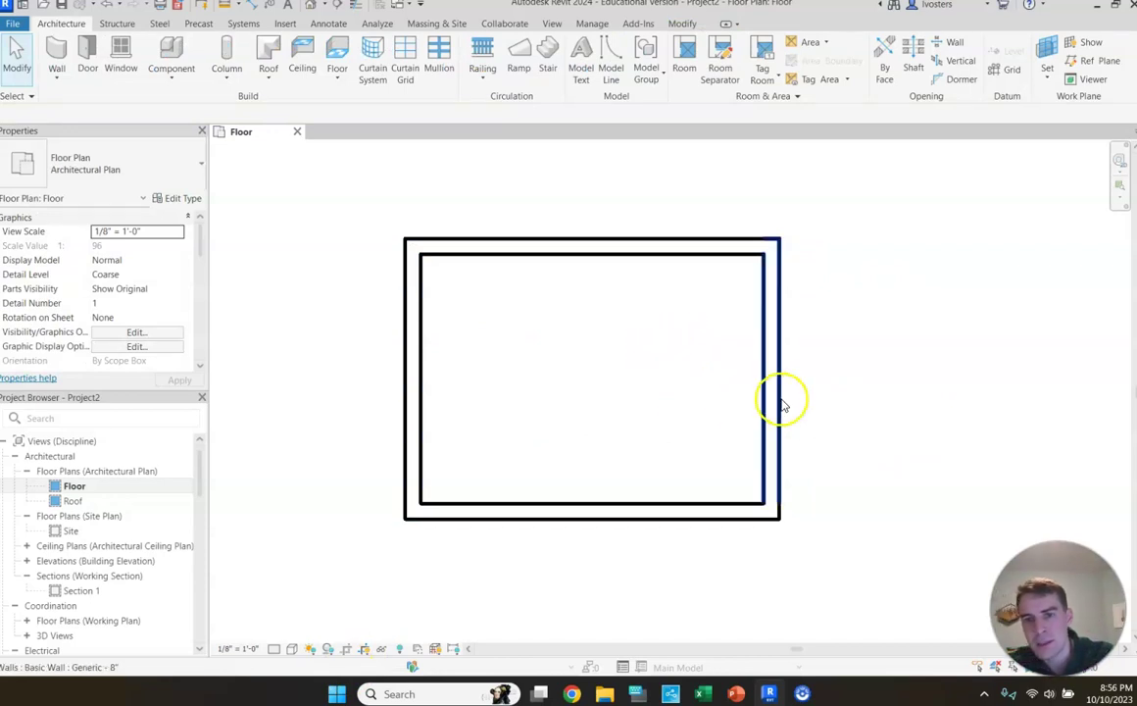
left_click(696, 514)
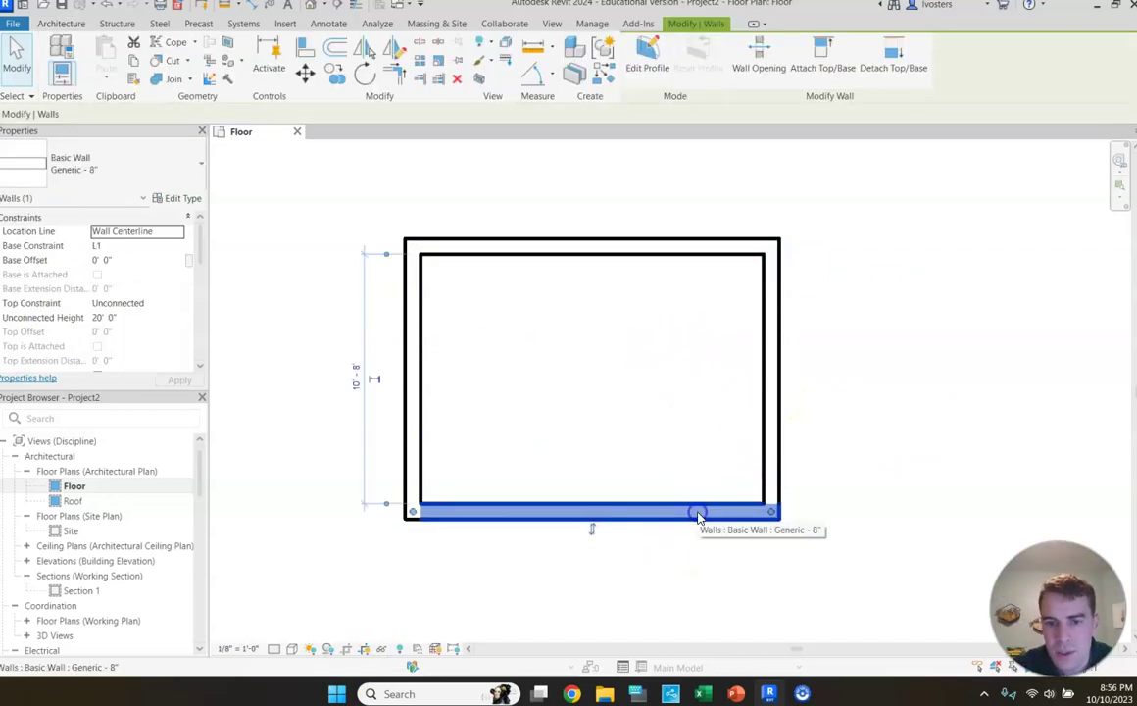
- Make the right wall's 16'-0" width dimension permanent
left_click(423, 366)
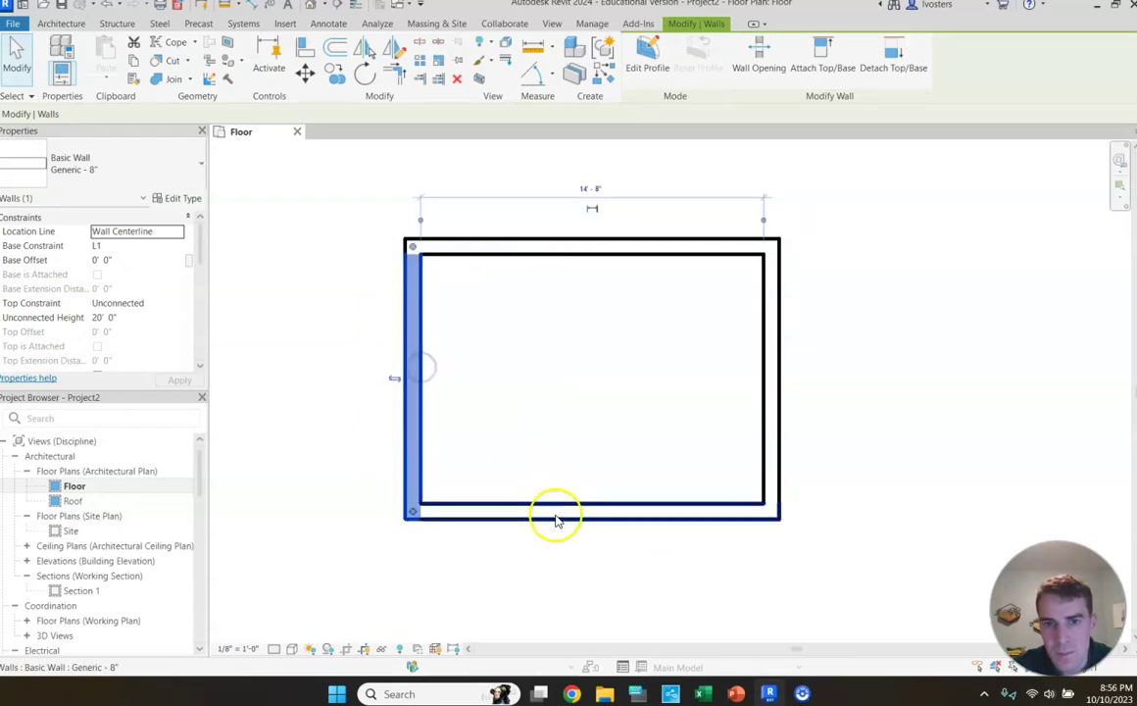
left_click(619, 513)
left_click(771, 443)
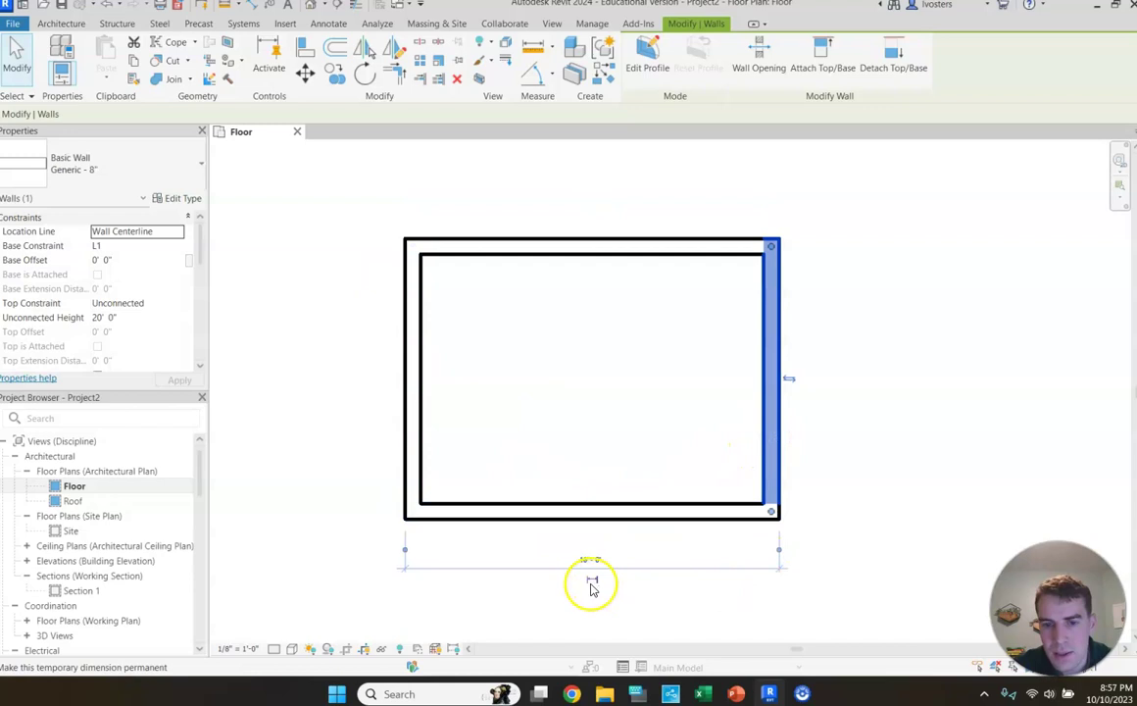
left_click(593, 582)
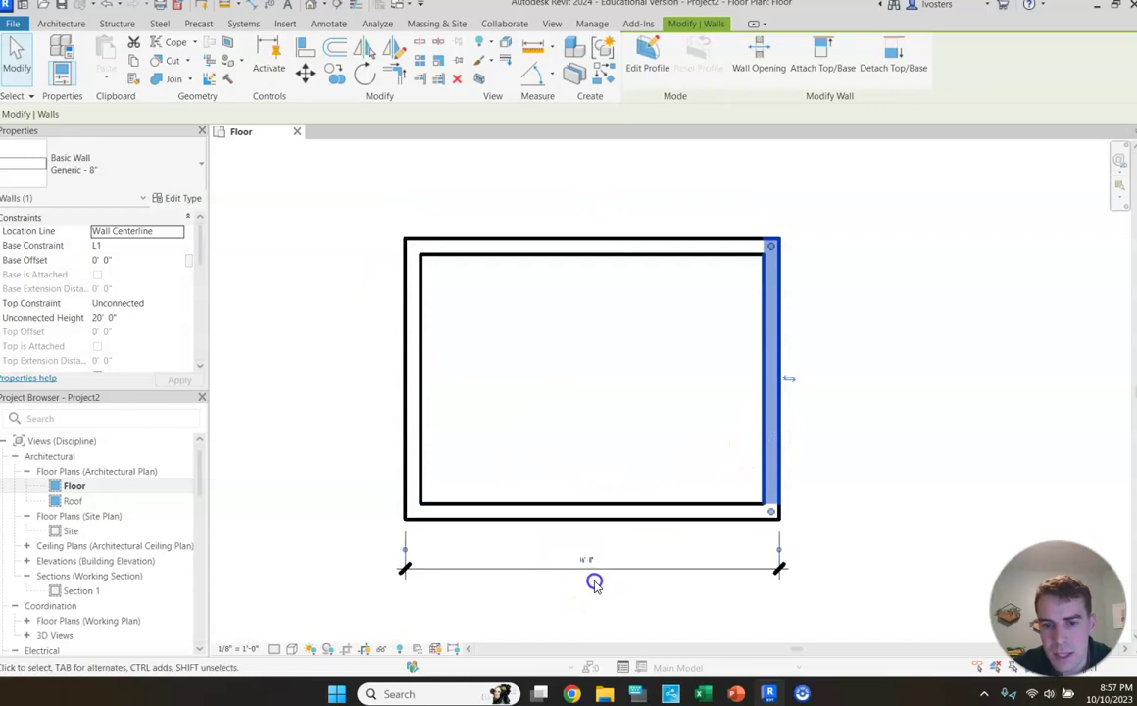
left_click(871, 600)
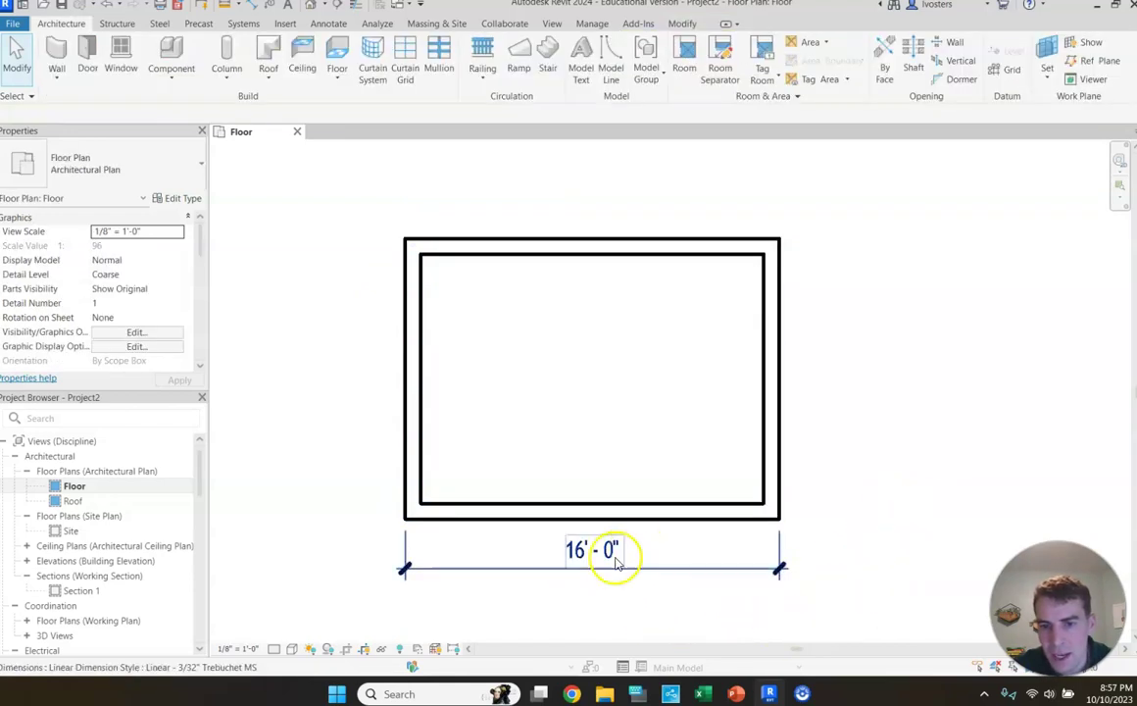
- Make the top wall's 12'-0" depth dimension permanent
left_click(725, 240)
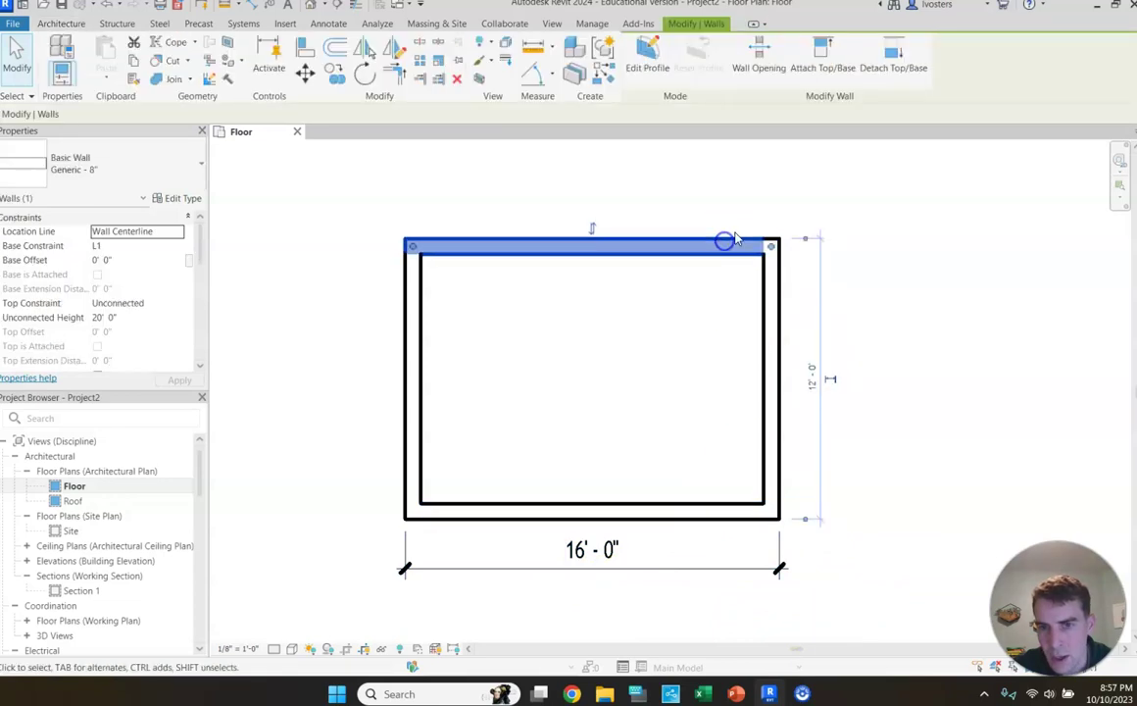
left_click(835, 384)
left_click(971, 382)
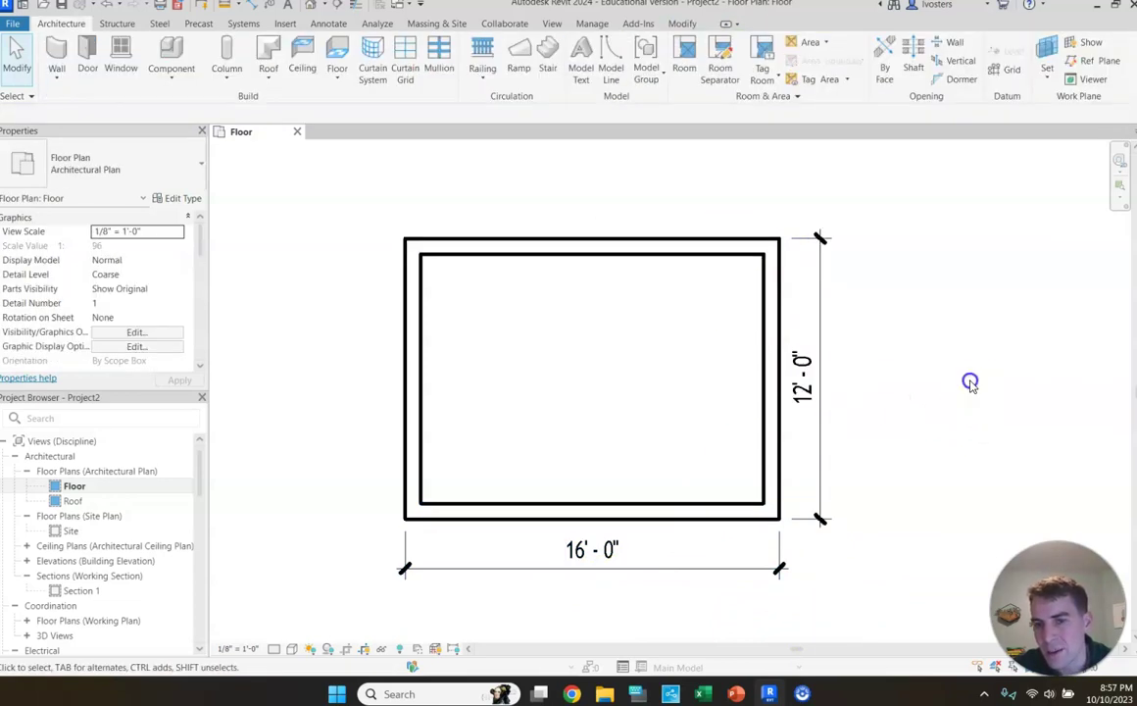
scroll(936, 383, "down", 2)
scroll(938, 340, "up", 1)
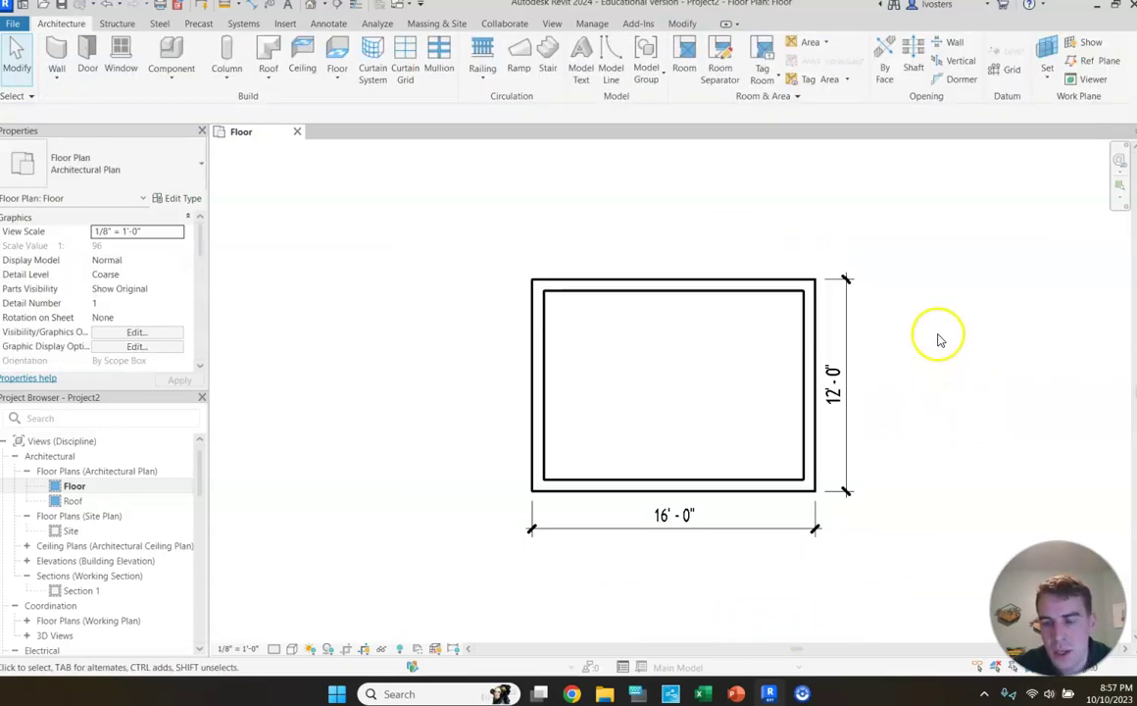
middle_click_drag(913, 370, 903, 363)
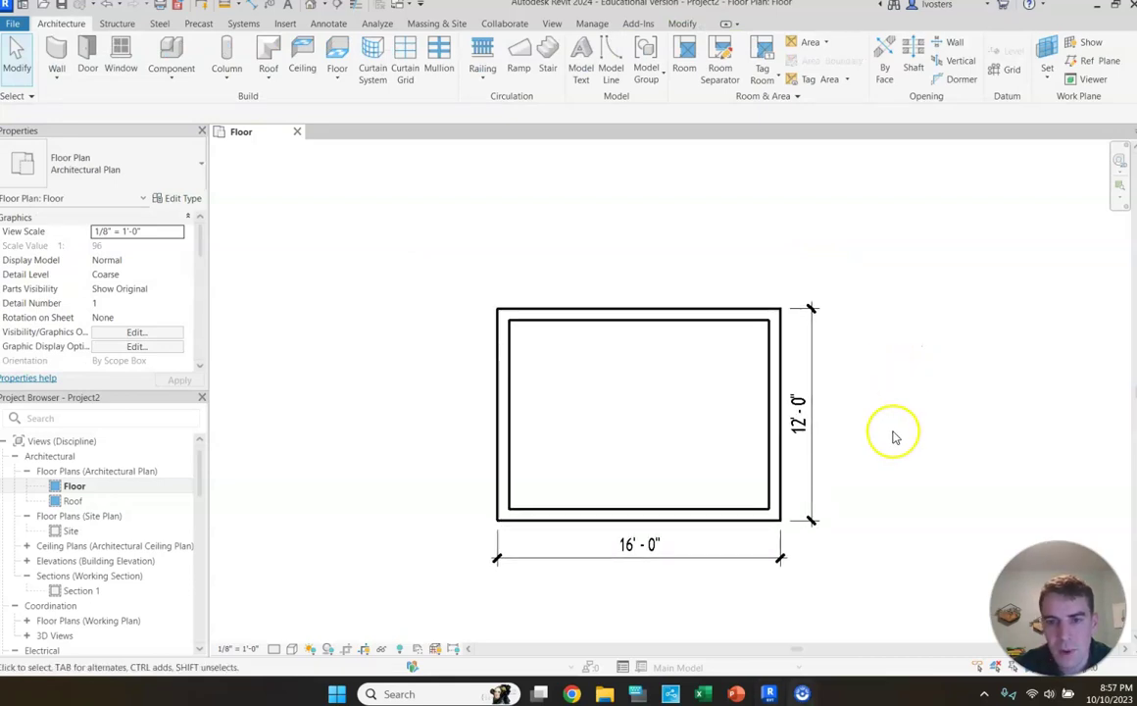
scroll(893, 436, "up", 1)
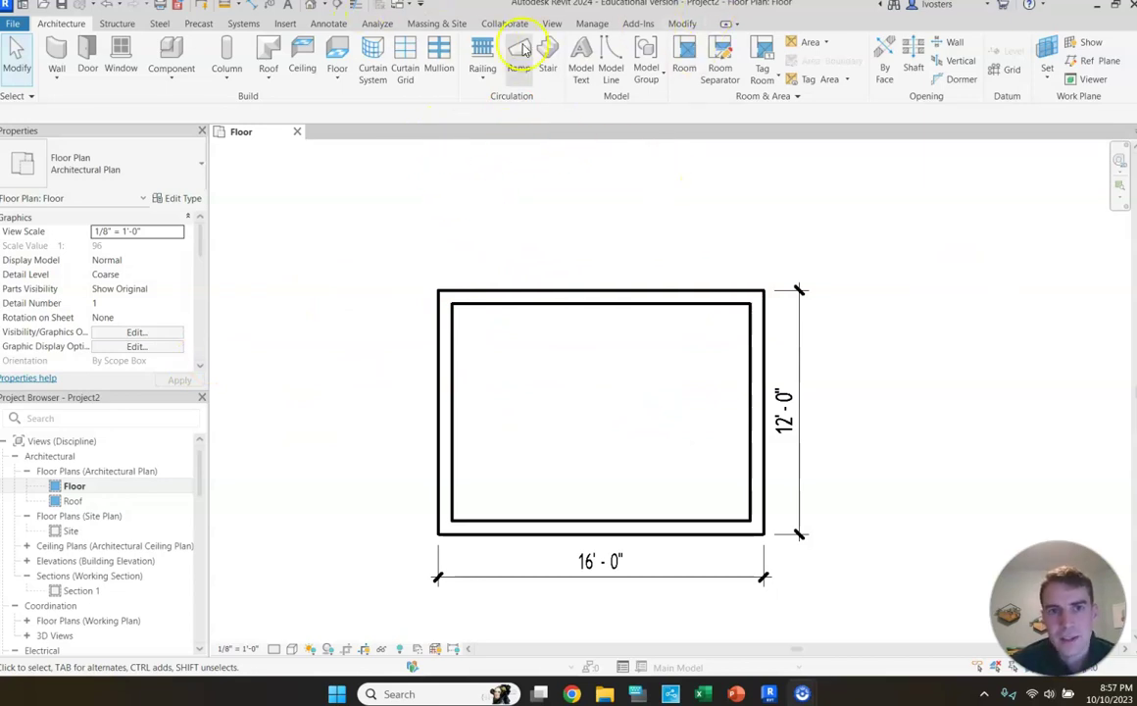
- Bring up the View ribbon's view-creation commands to reach 3D View
left_click(555, 25)
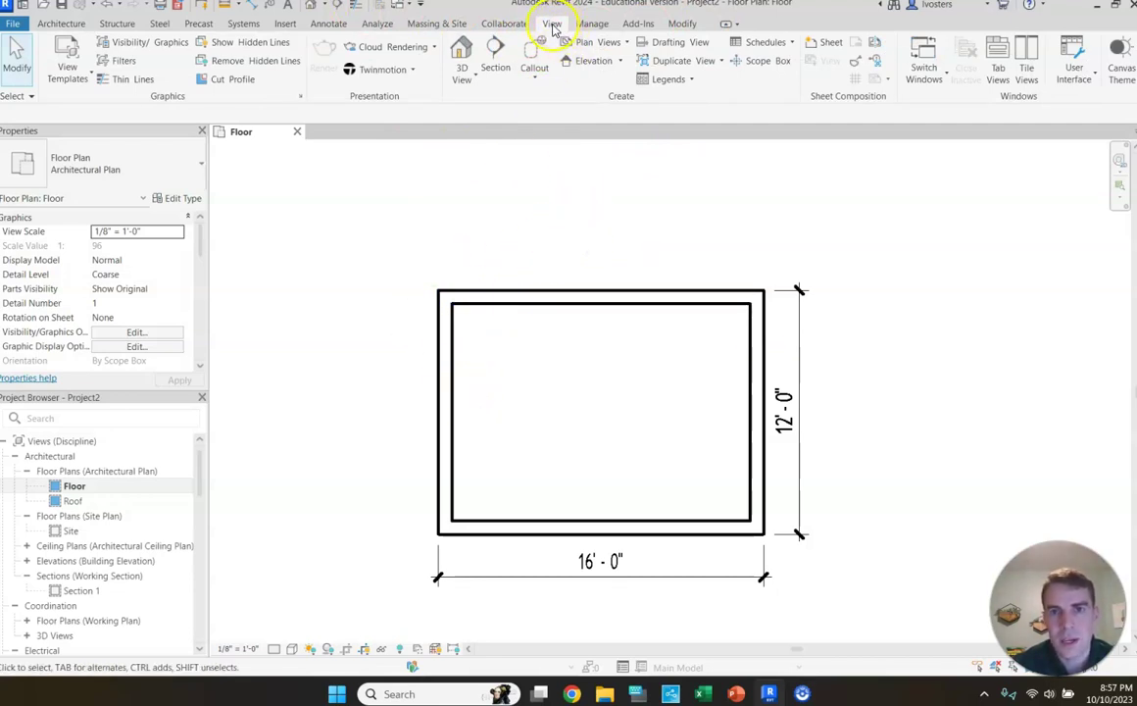
left_click(74, 25)
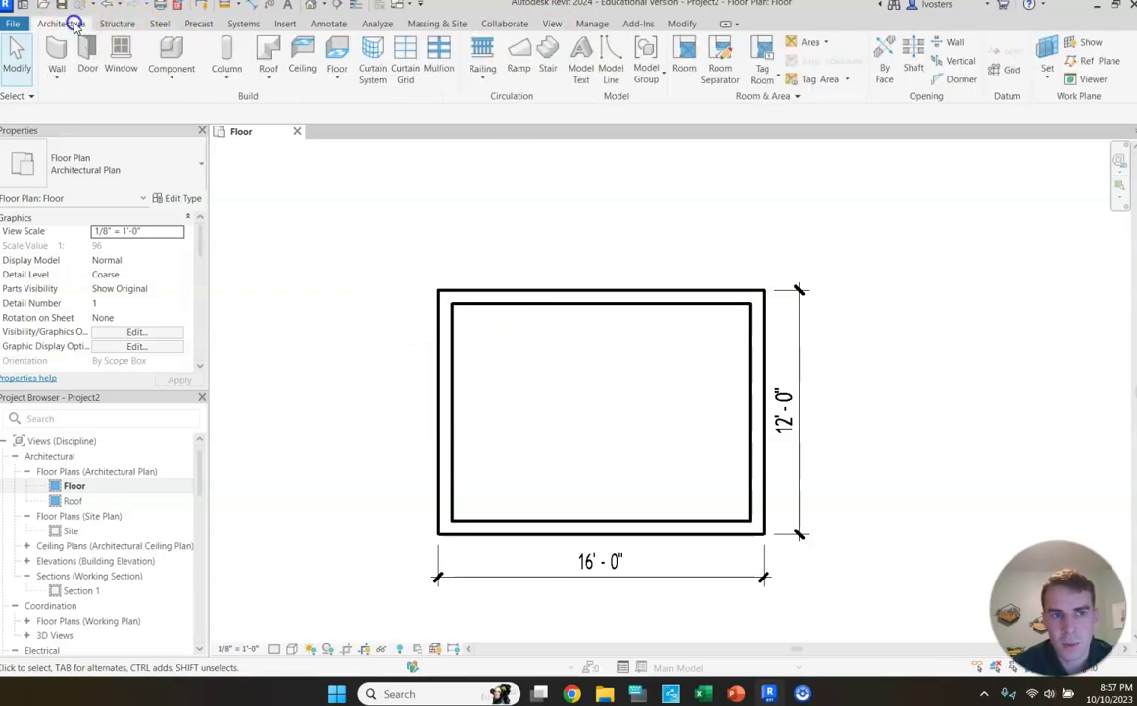
left_click(560, 28)
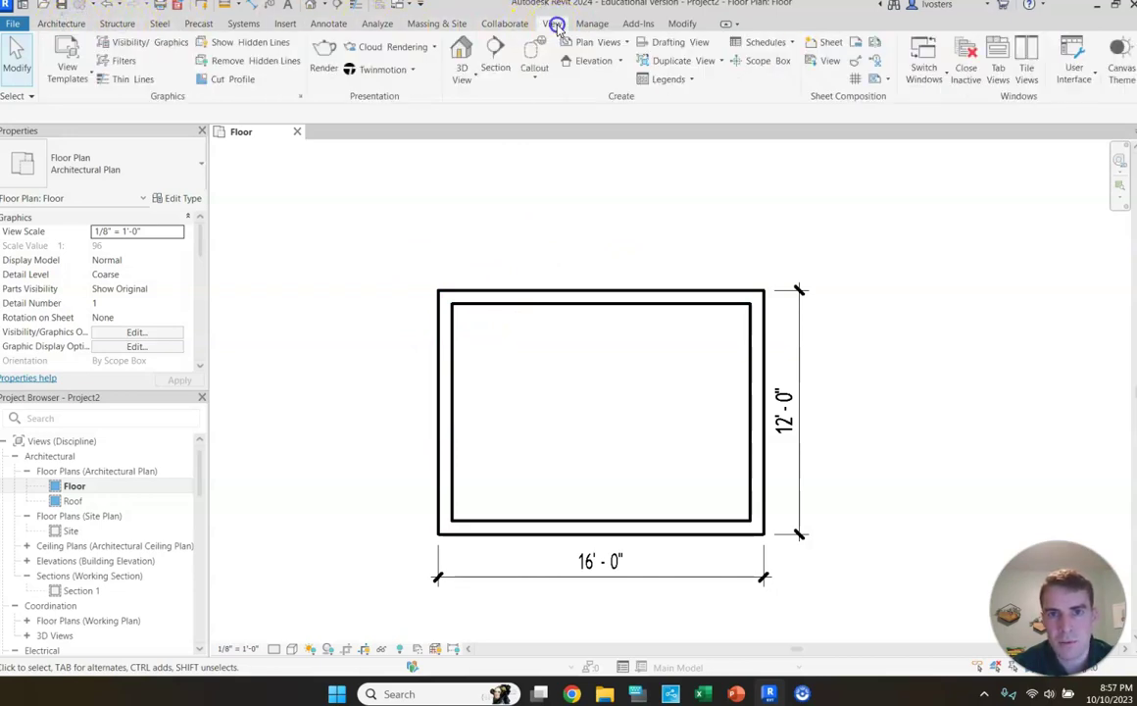
left_click(463, 51)
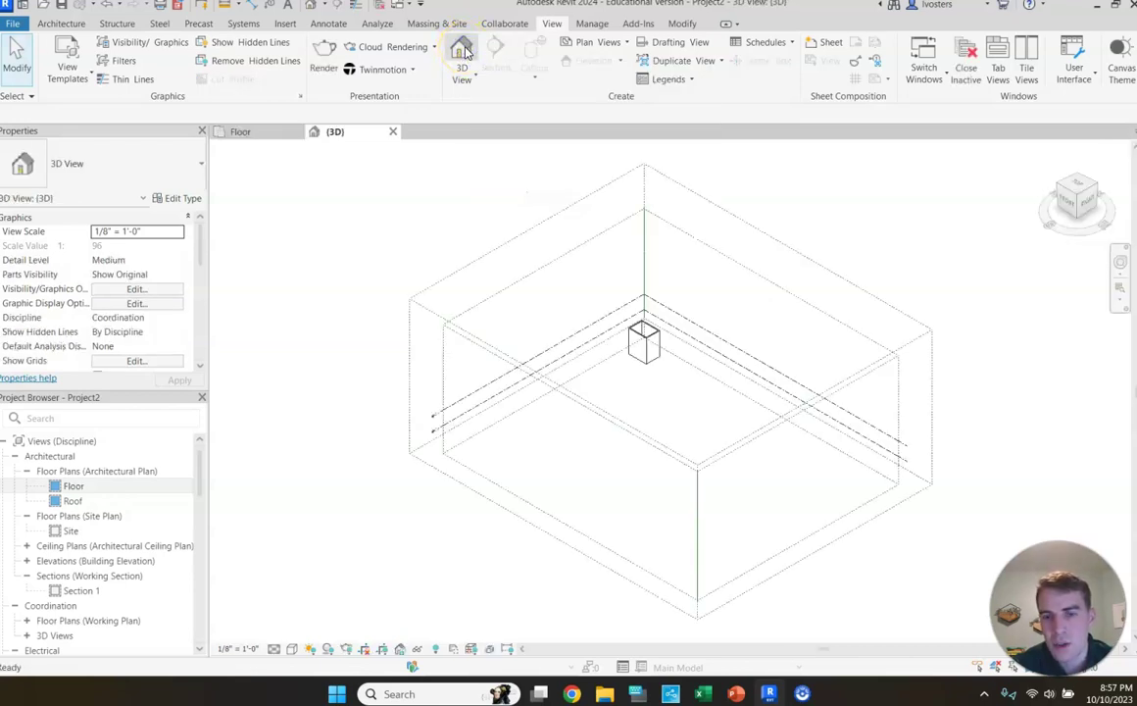
scroll(147, 539, "down", 3)
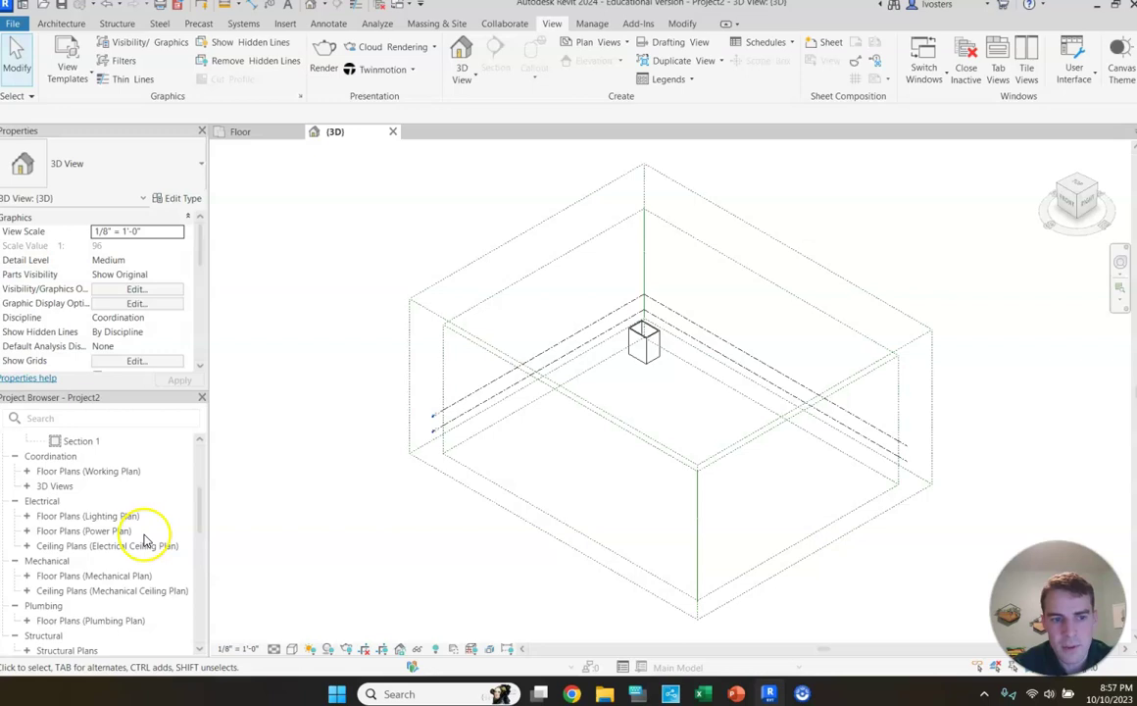
scroll(113, 518, "up", 1)
scroll(114, 516, "up", 3)
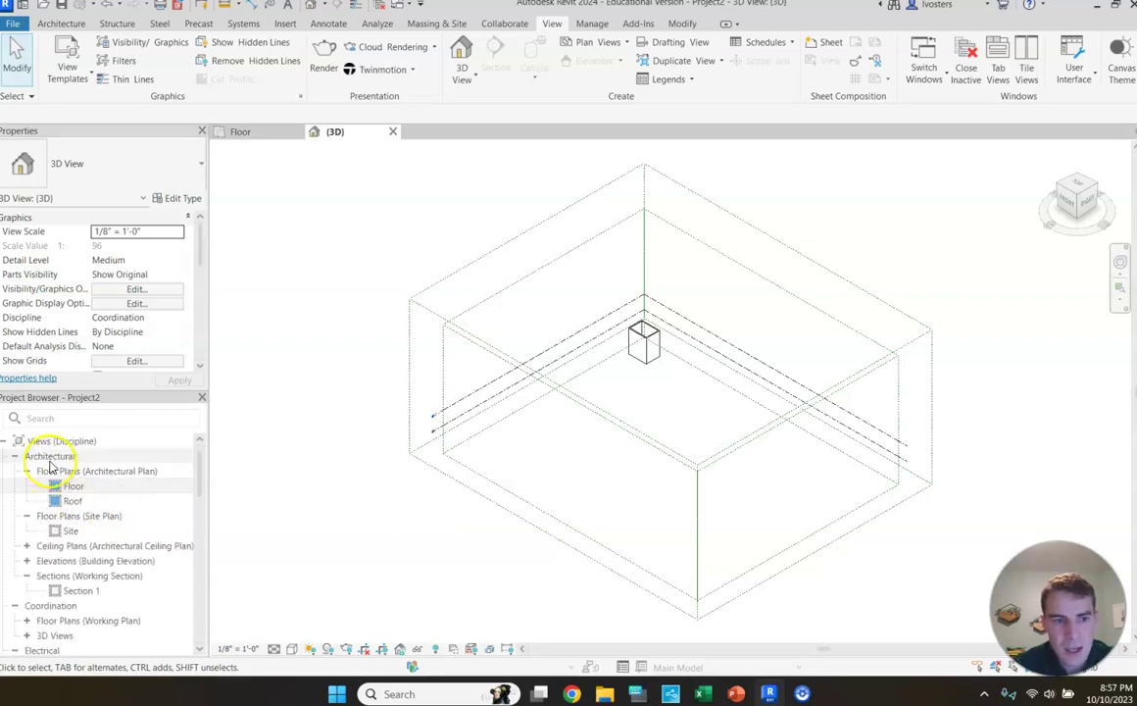
scroll(49, 449, "down", 3)
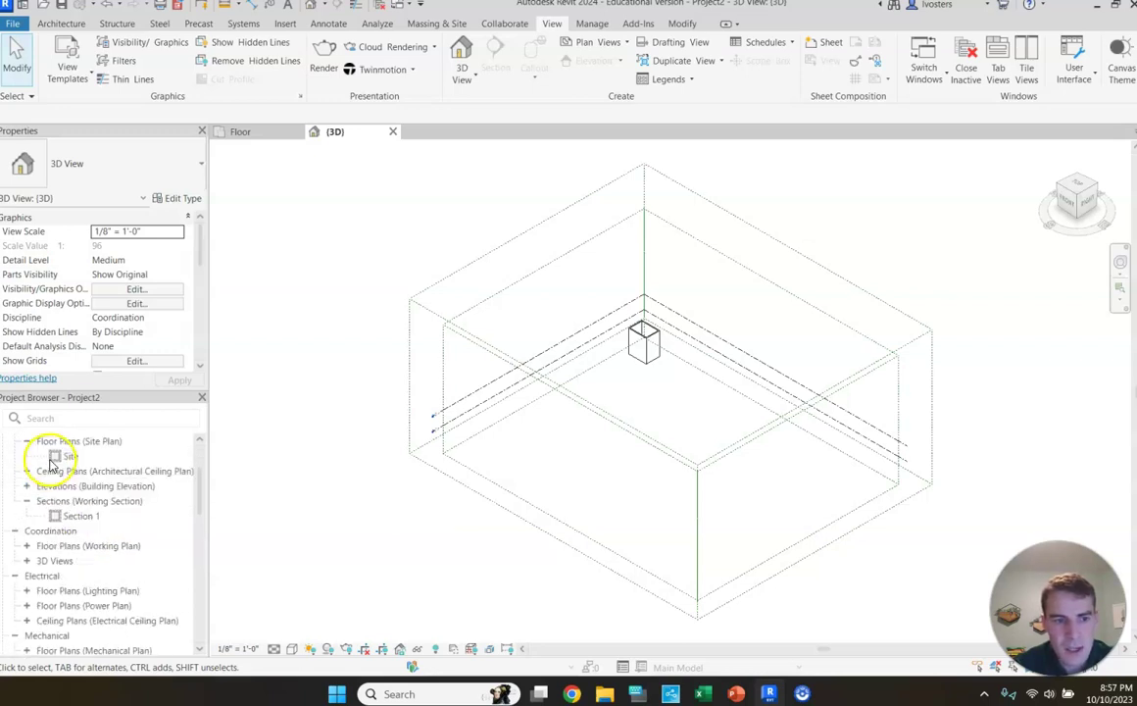
left_click(29, 561)
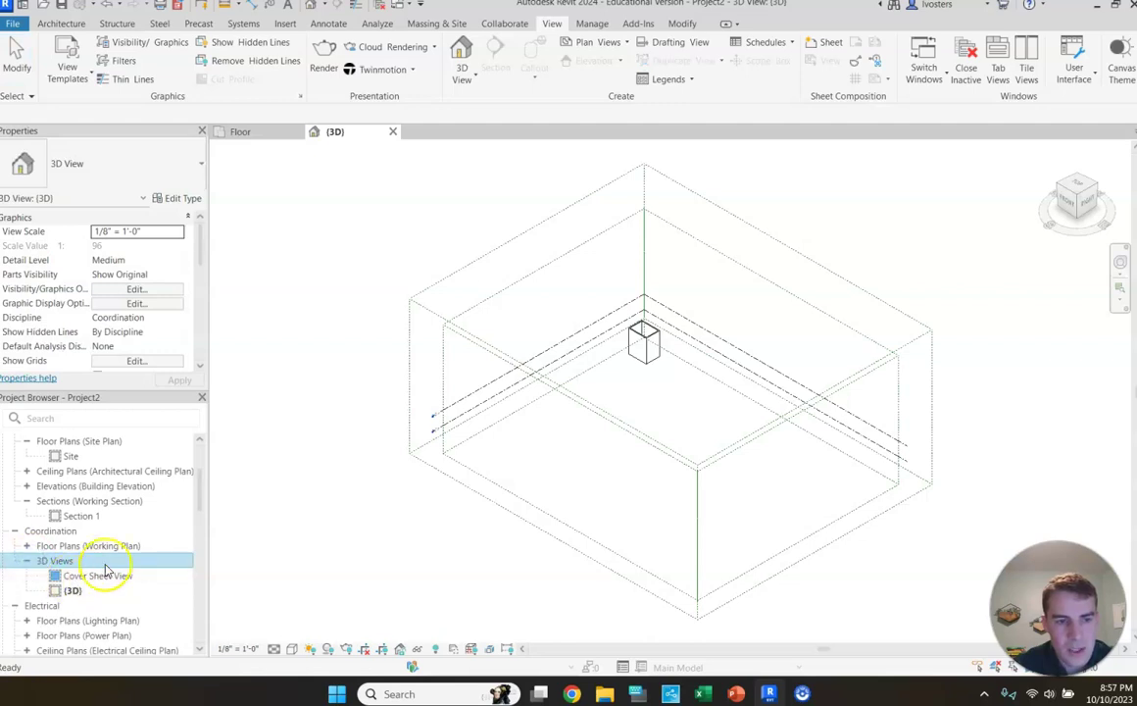
scroll(98, 549, "down", 2)
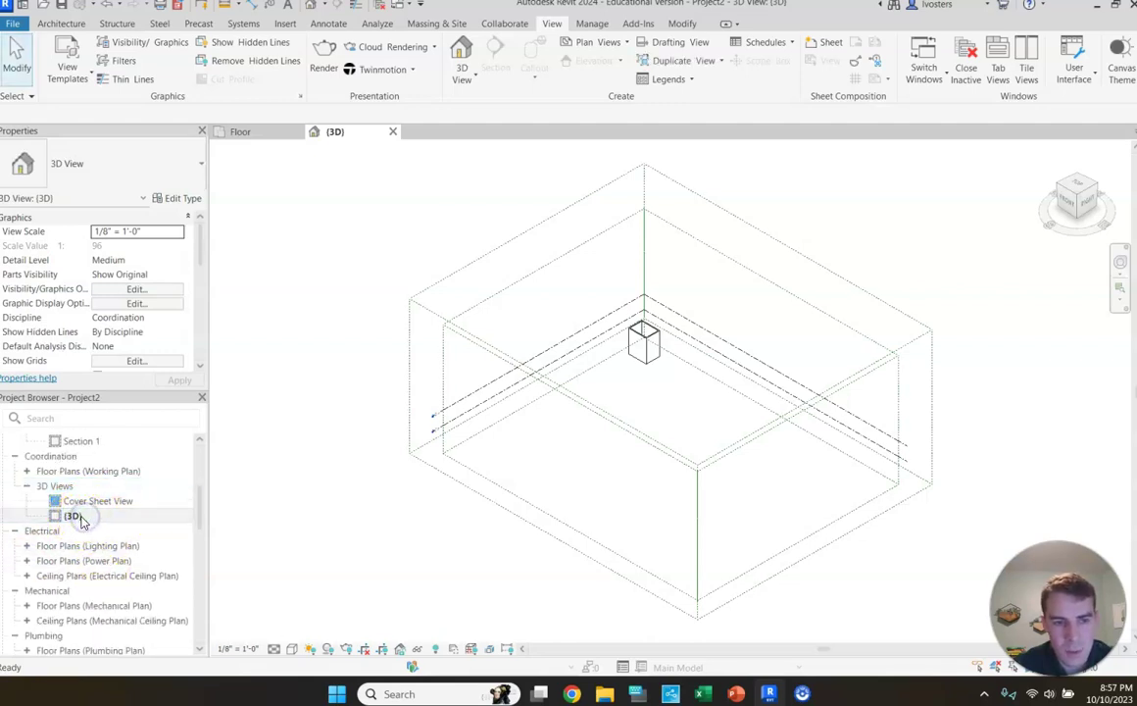
scroll(647, 337, "up", 5)
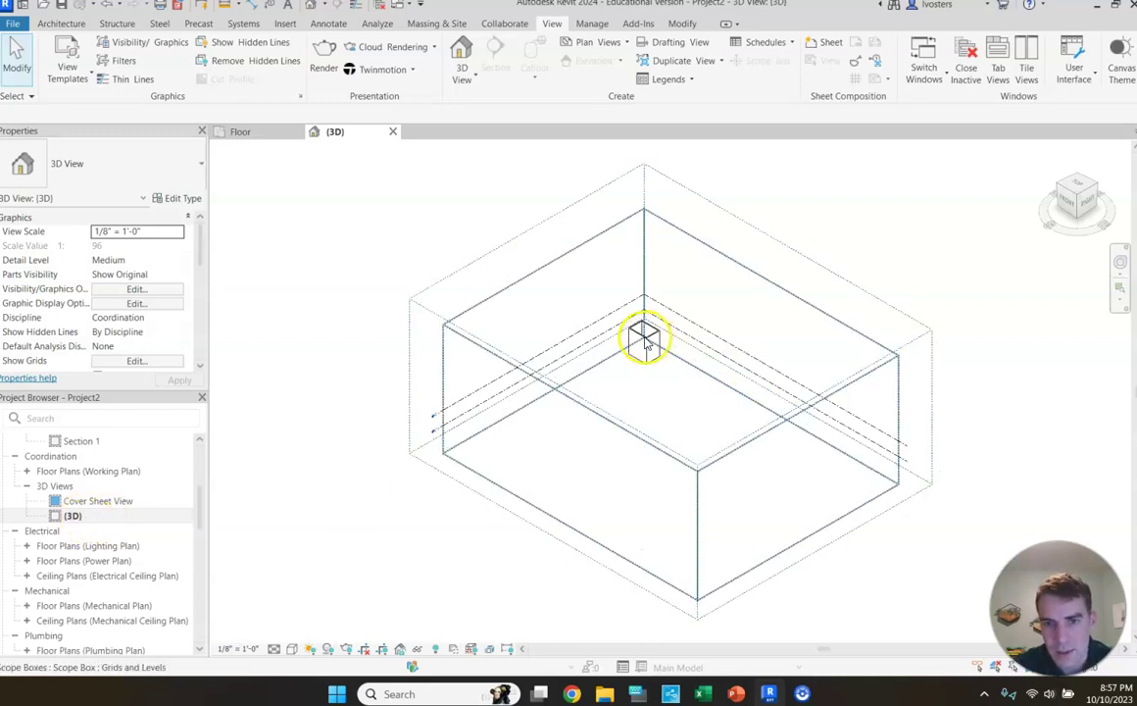
scroll(794, 363, "up", 3)
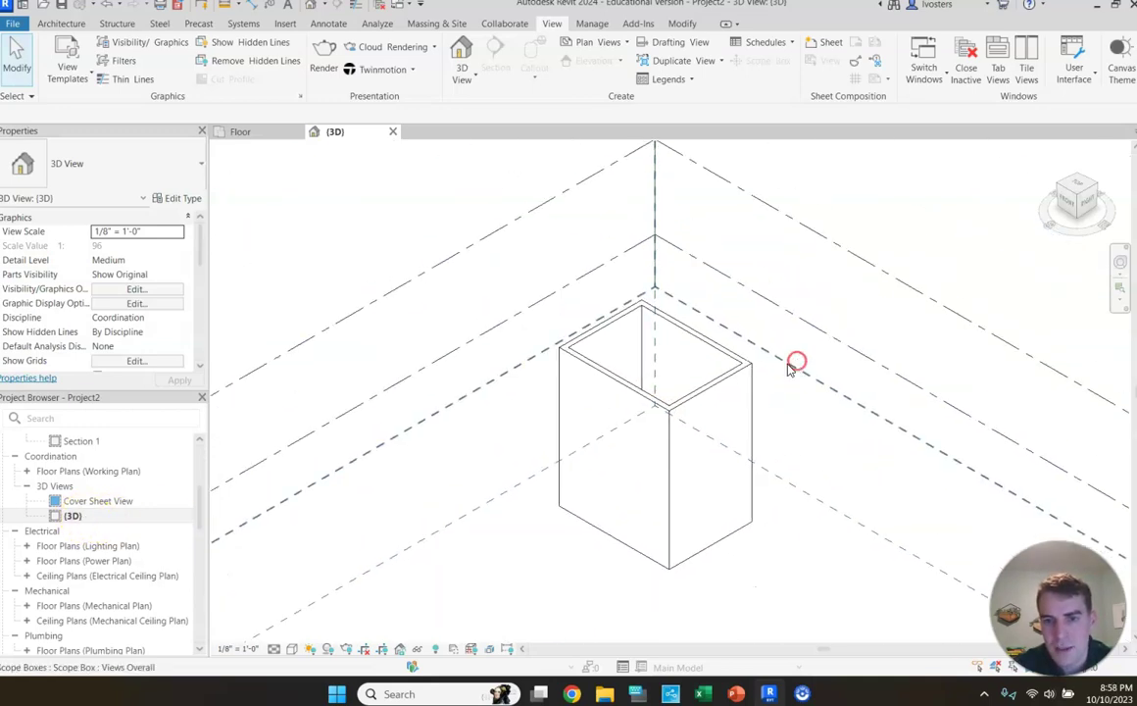
scroll(796, 387, "down", 2)
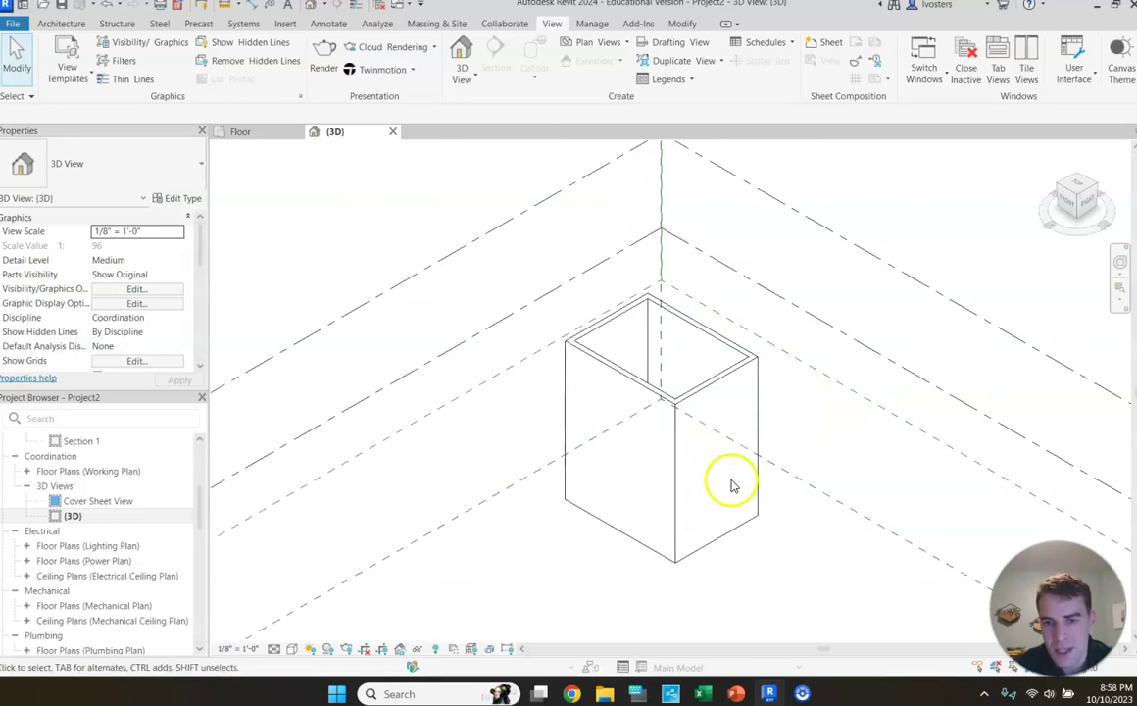
left_click(637, 383)
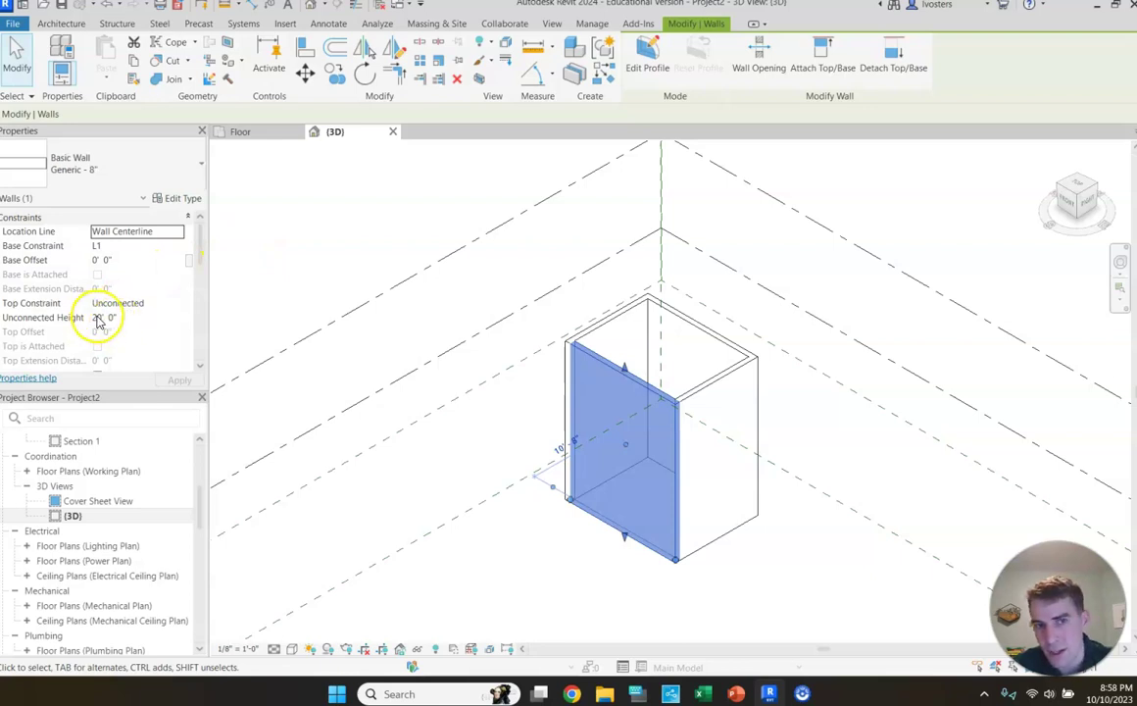
left_click(824, 540)
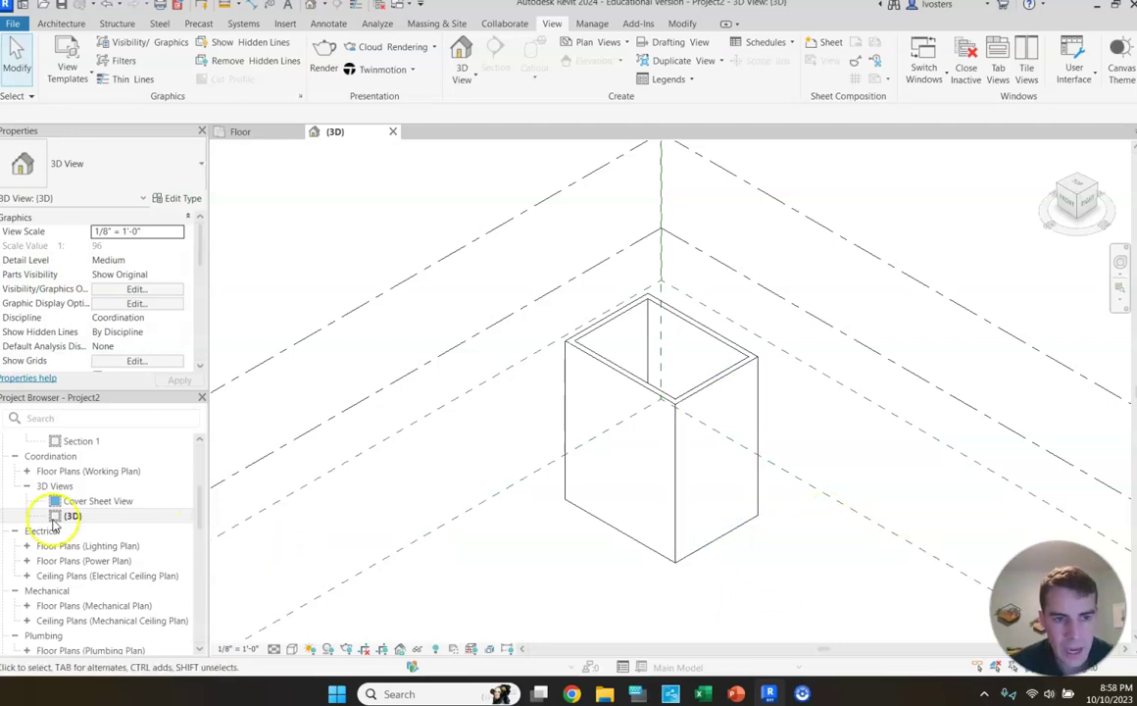
scroll(168, 549, "up", 5)
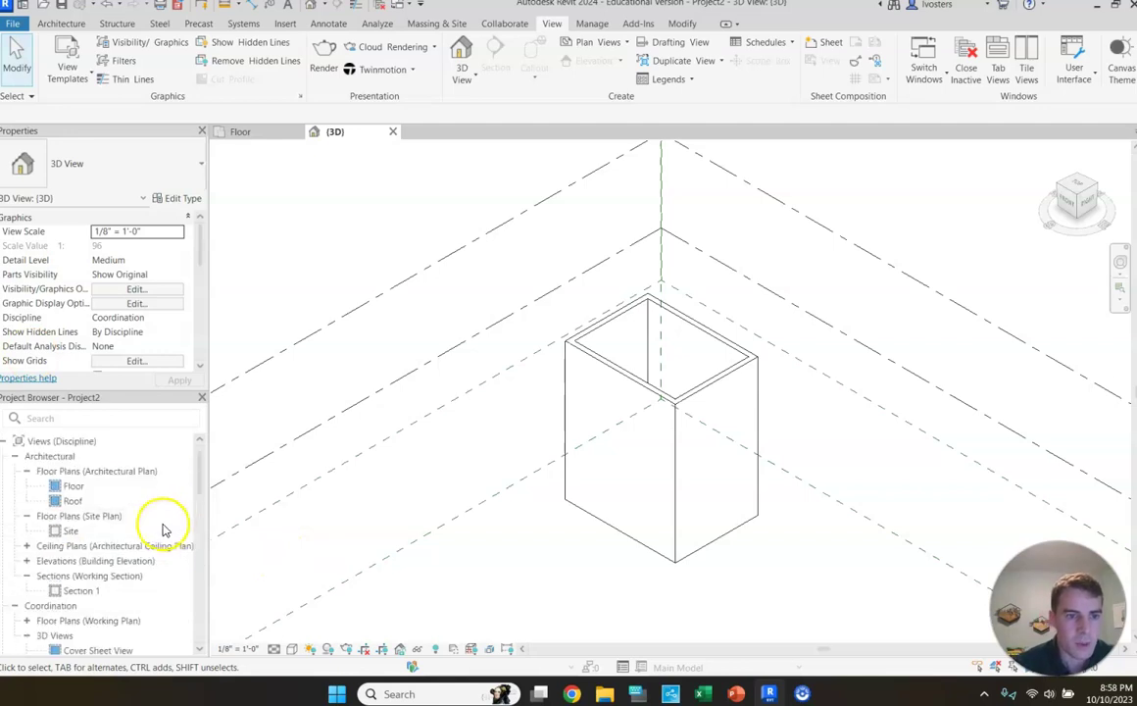
- Reopen the Floor plan and start a new floor sketch from the Architecture tools
double_click(84, 486)
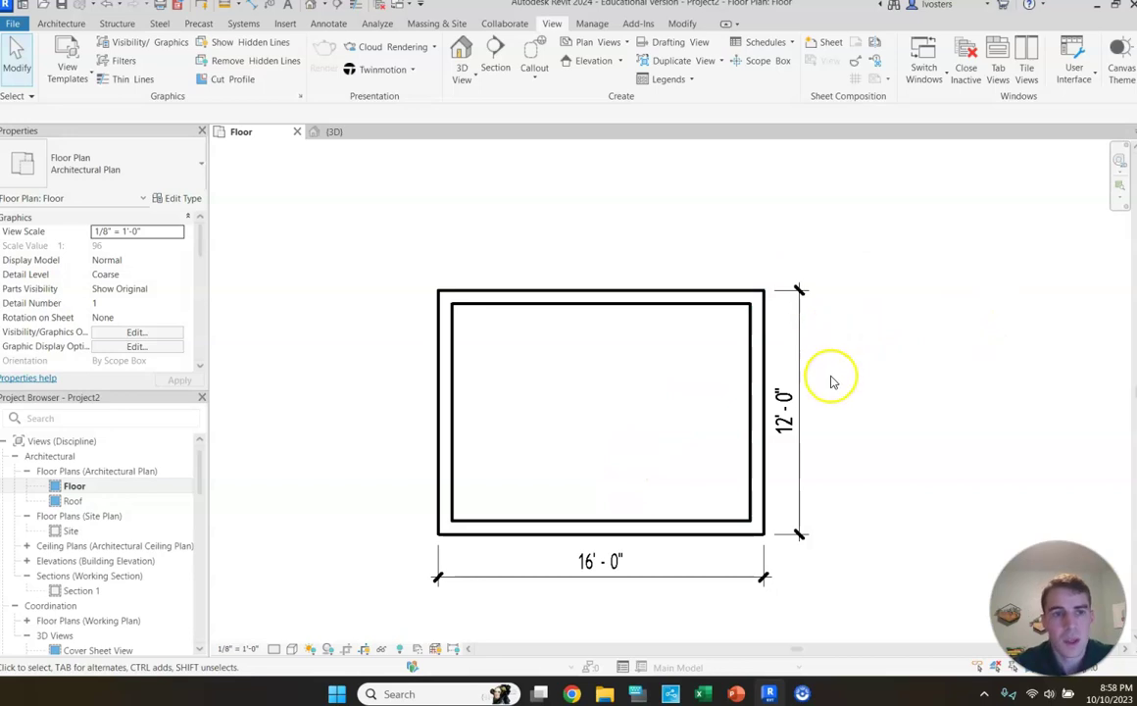
left_click(63, 24)
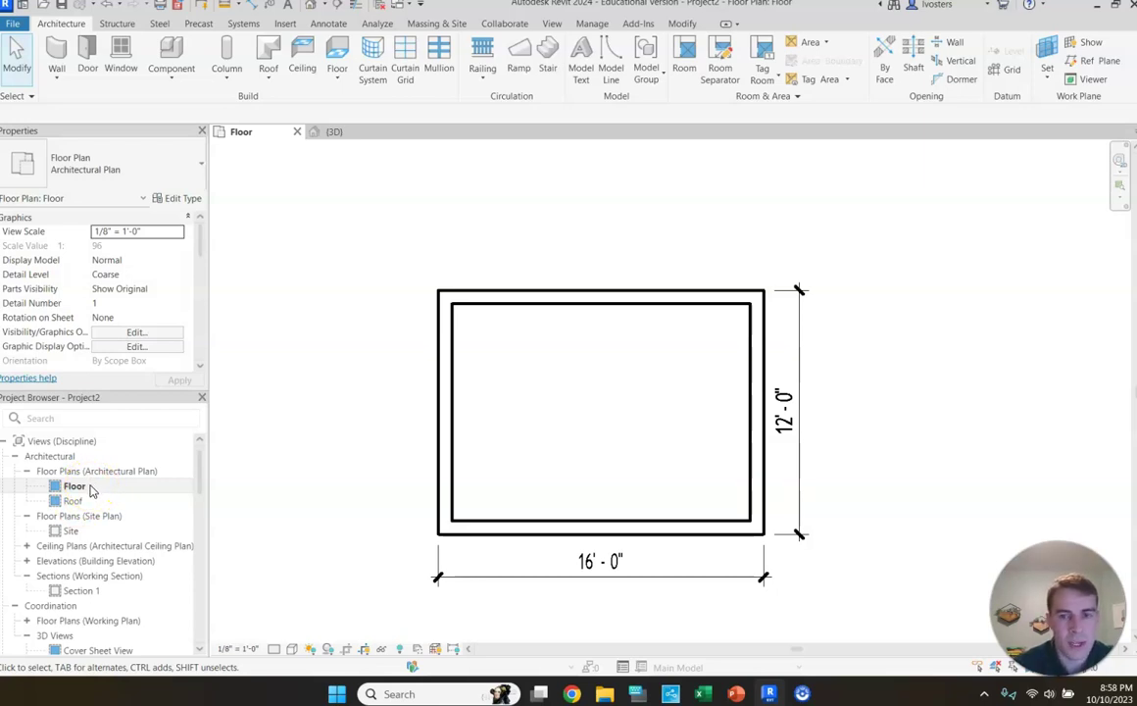
left_click(338, 51)
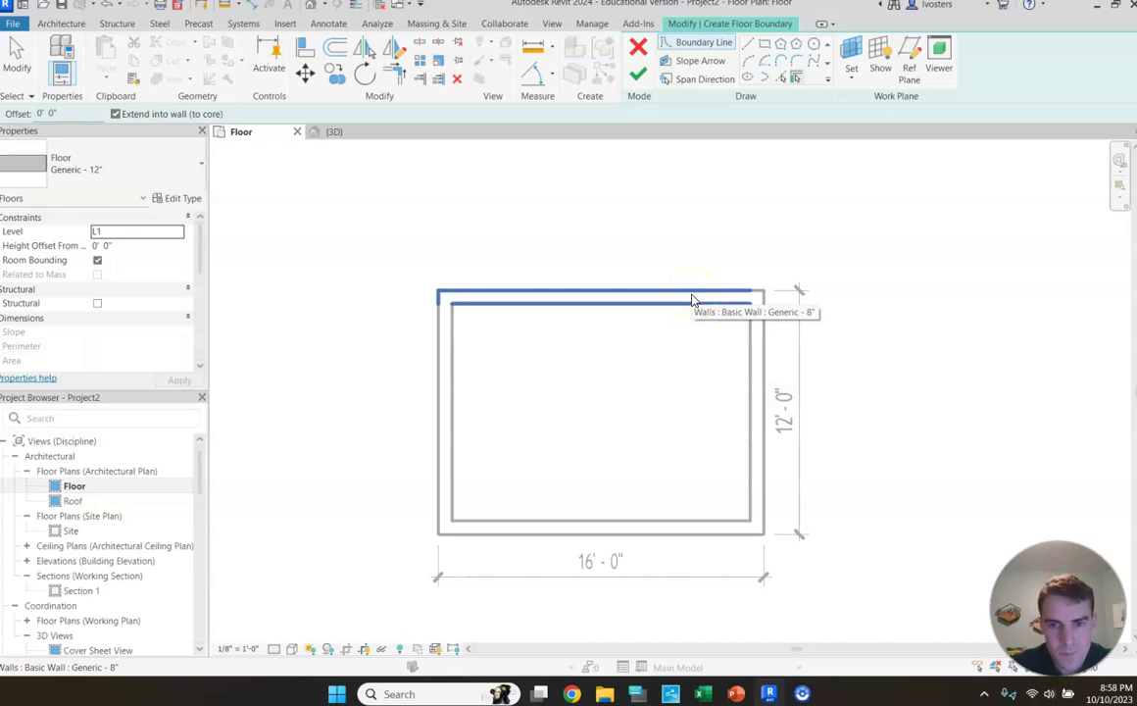
- Pick the top, right, bottom and left walls to create the floor boundary lines
left_click(690, 293)
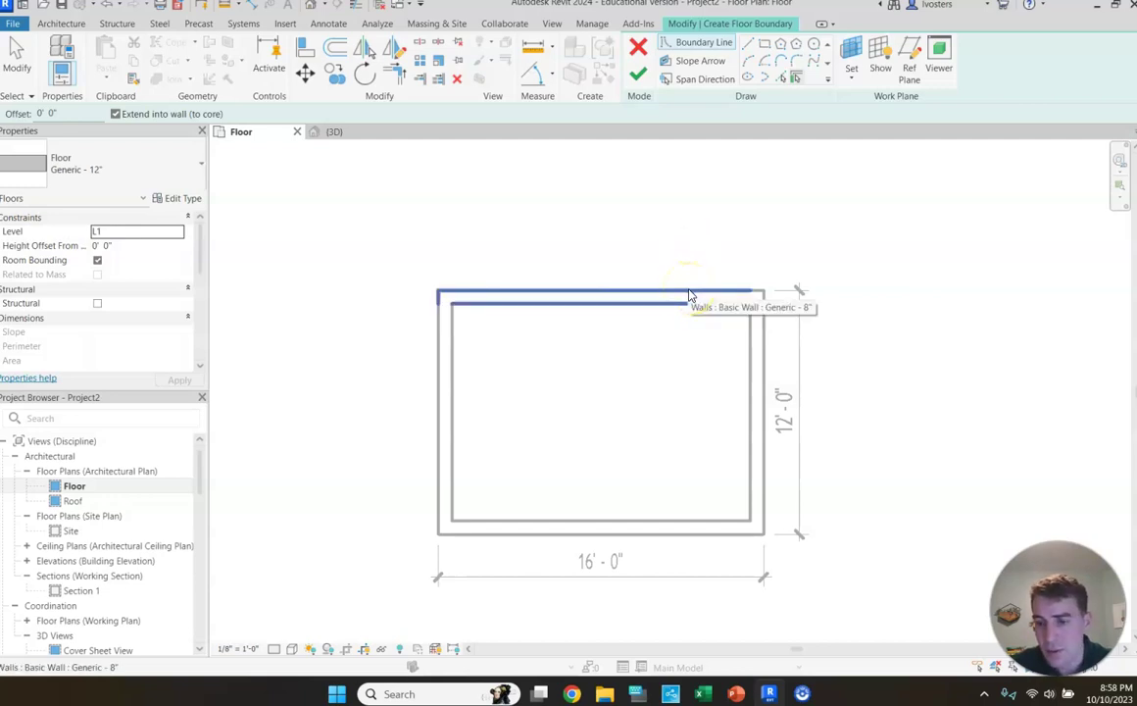
left_click(690, 294)
left_click(766, 371)
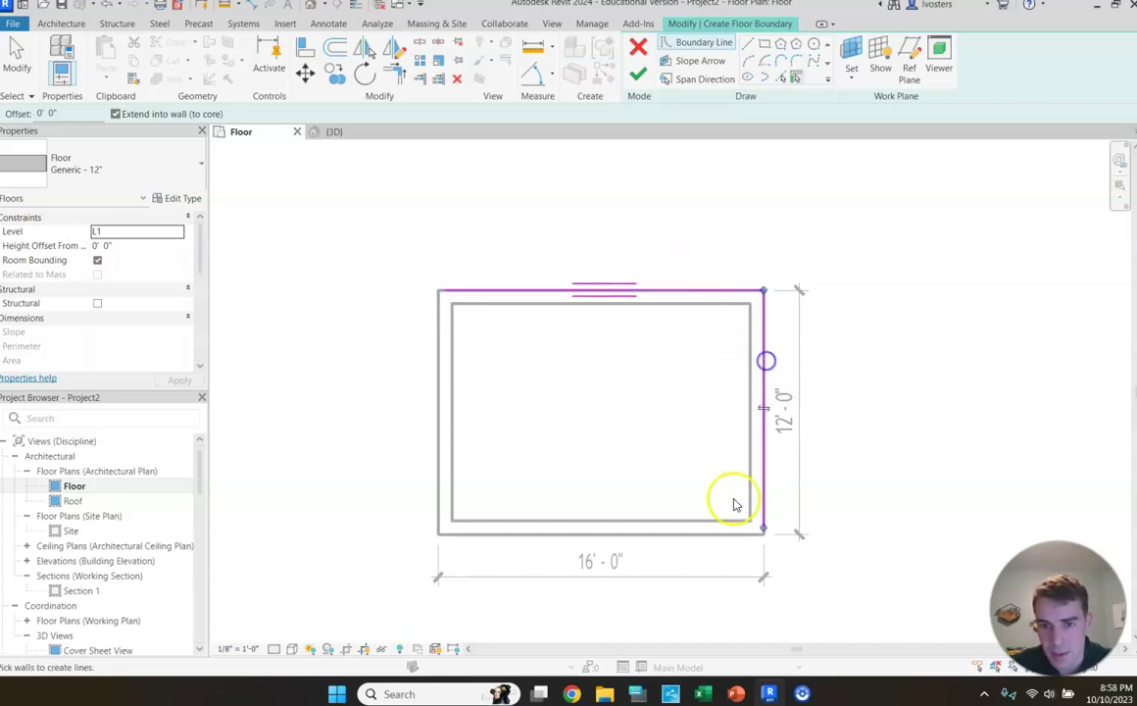
left_click(699, 541)
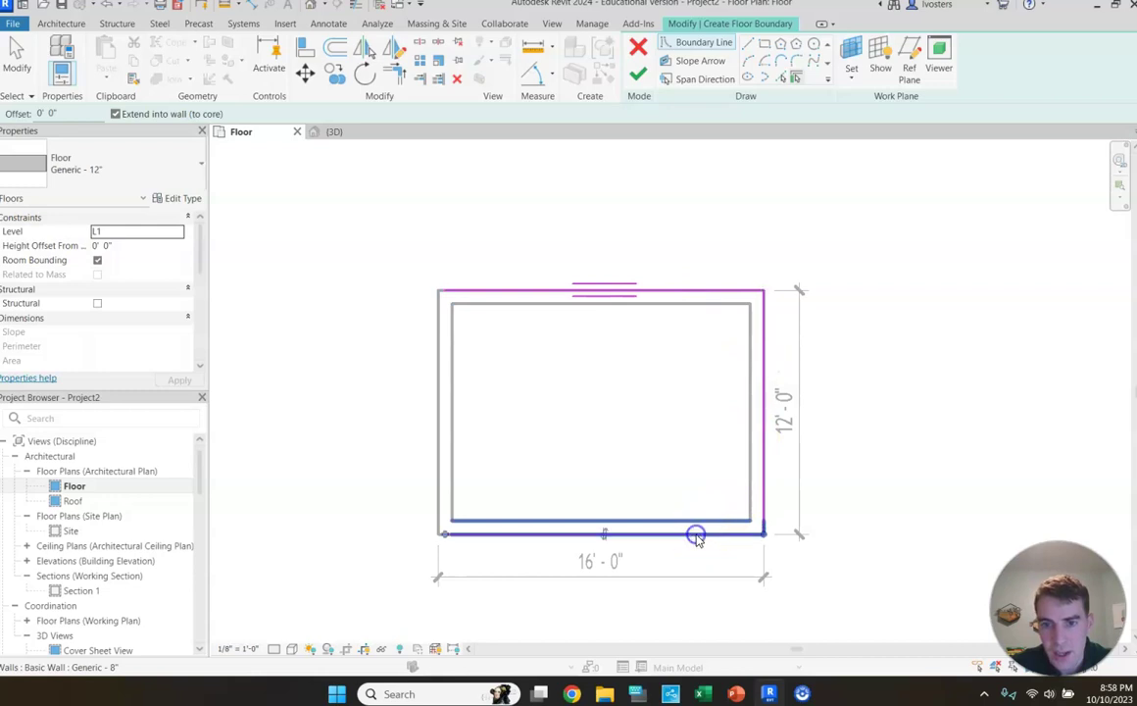
left_click(440, 433)
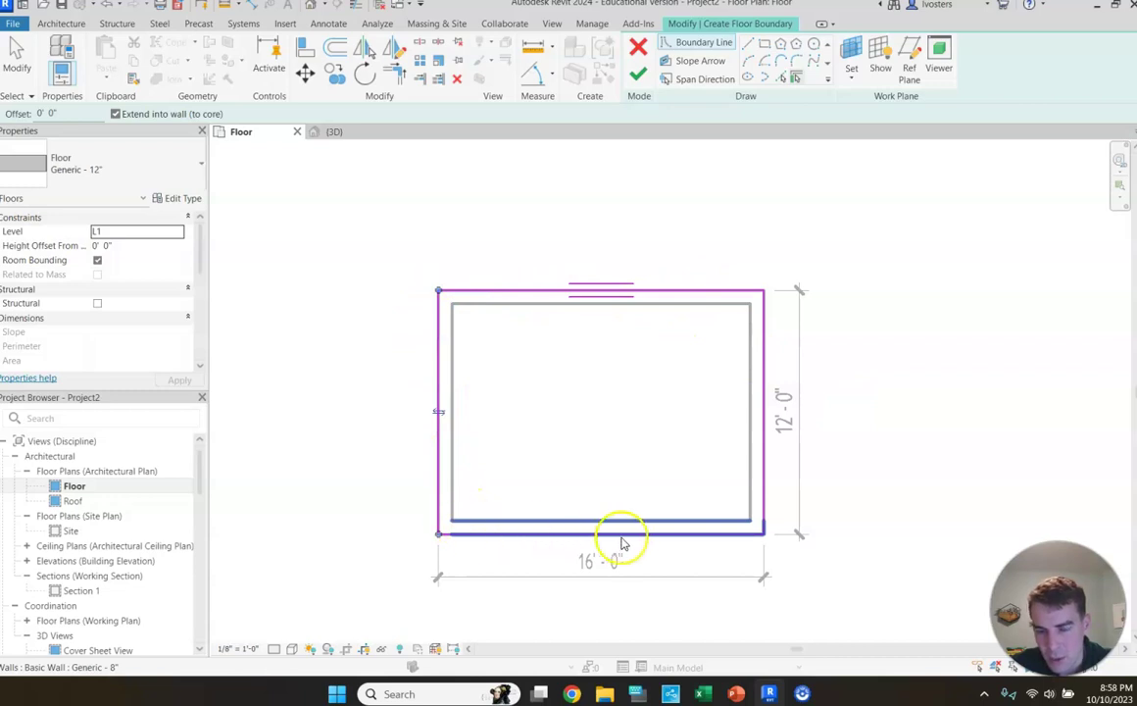
left_click(766, 473)
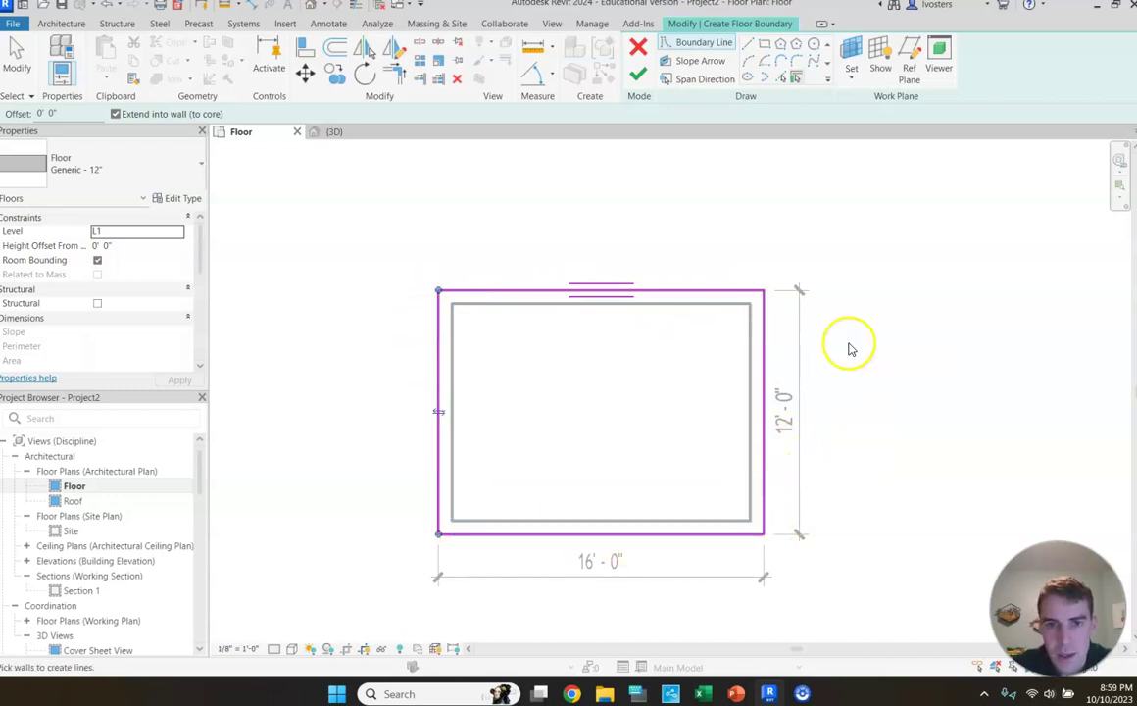
scroll(652, 303, "up", 2)
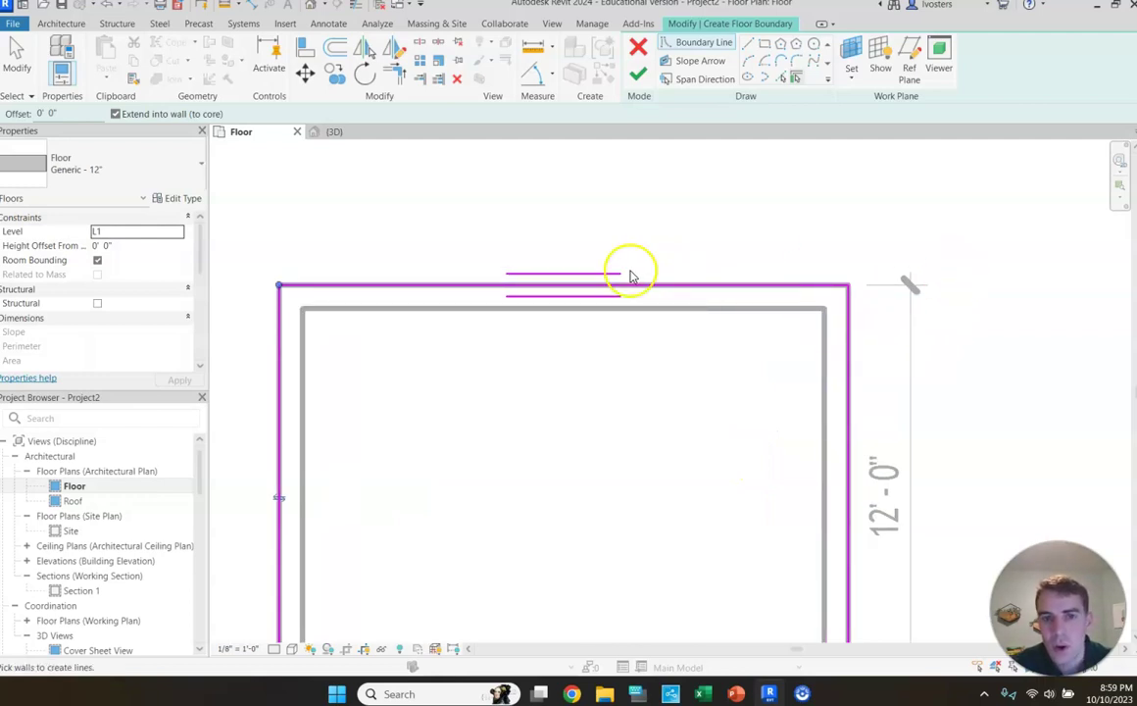
left_click(588, 286)
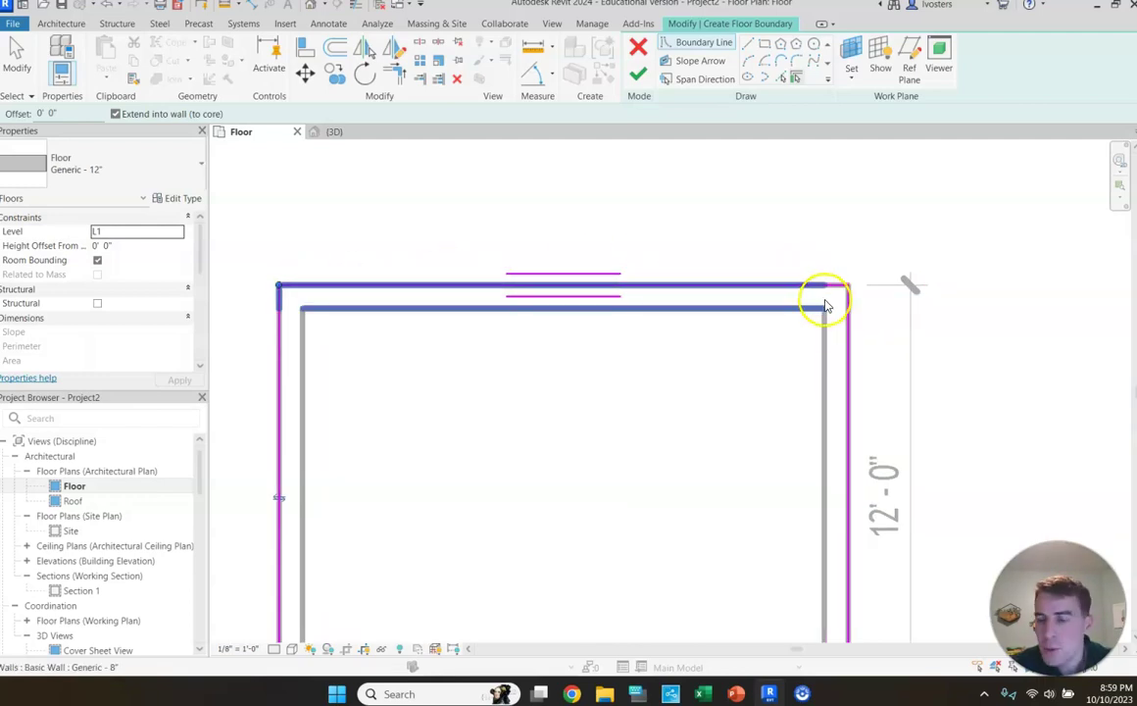
left_click(841, 304)
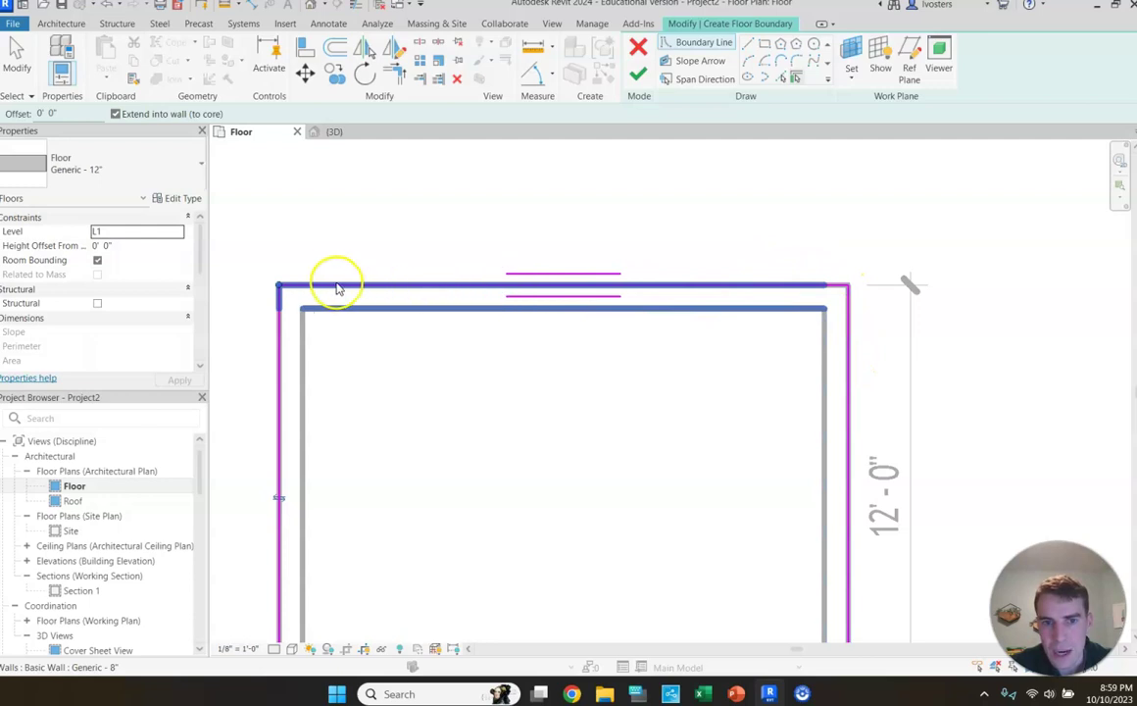
left_click(279, 393)
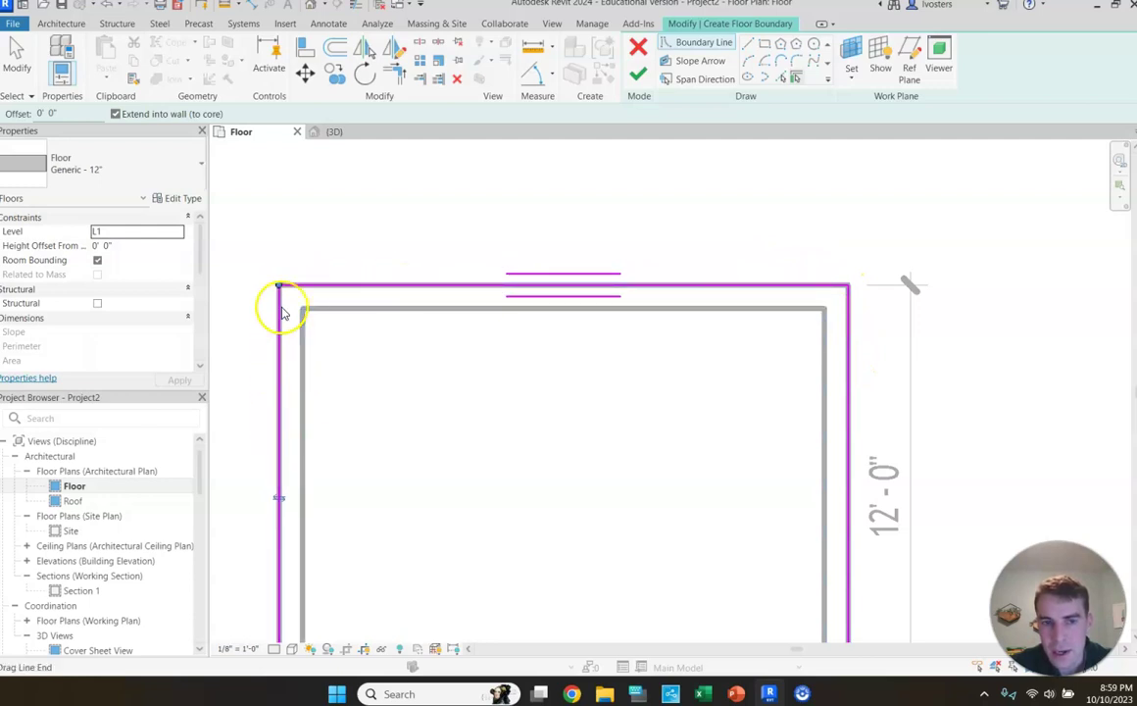
scroll(921, 282, "down", 3)
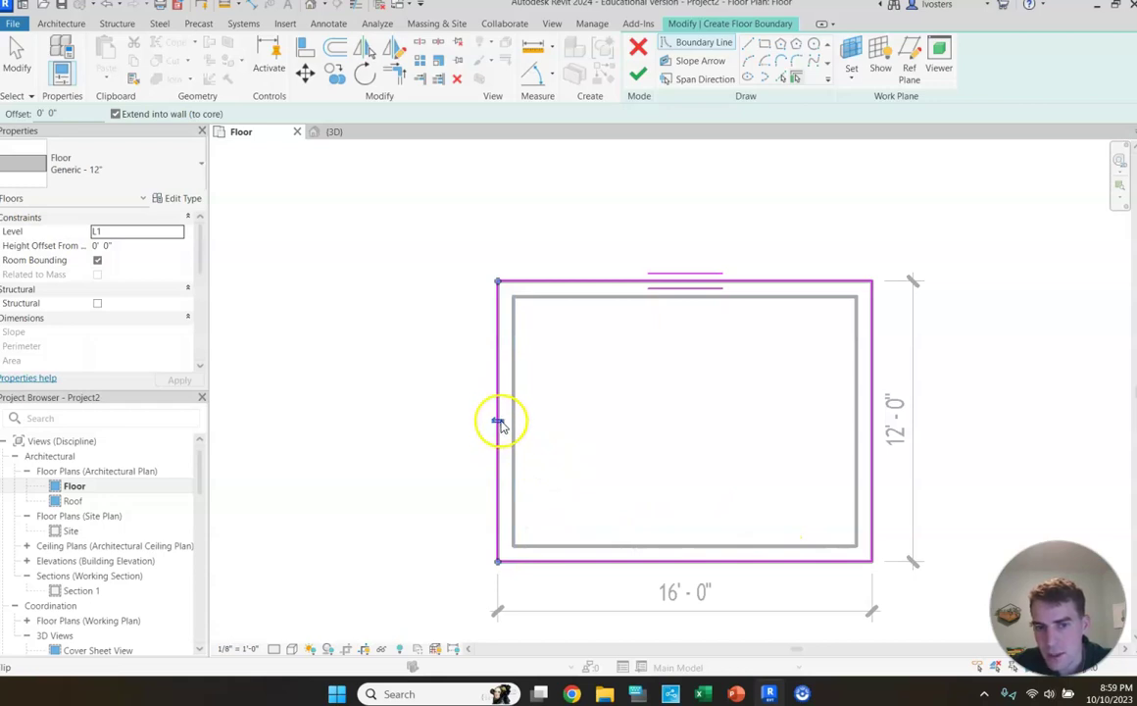
- Flip the boundary to the inner face and back to outer, then choose Wood Joist 10" - Wood Finish
left_click(499, 423)
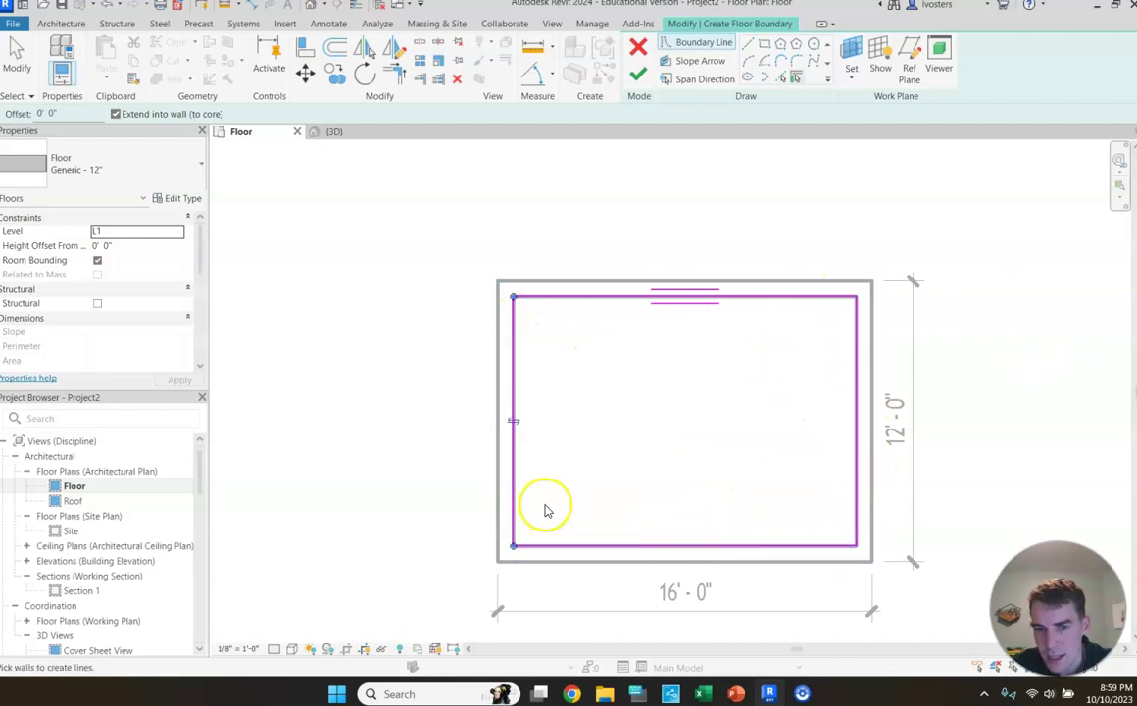
left_click(514, 423)
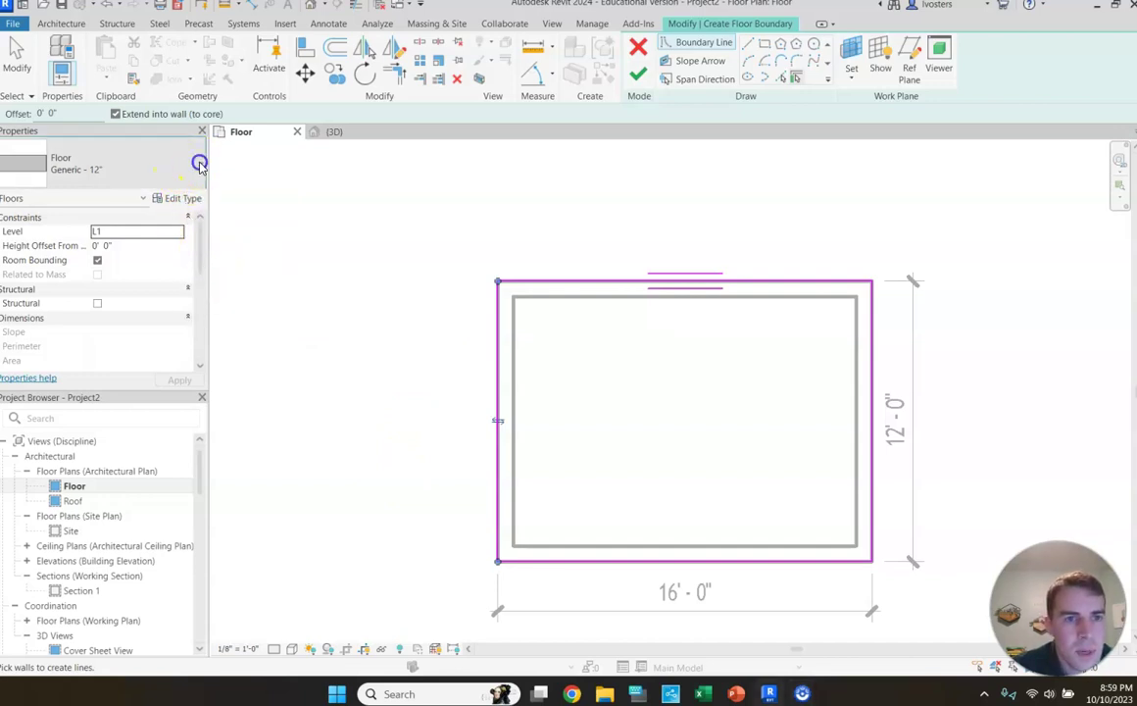
left_click(200, 165)
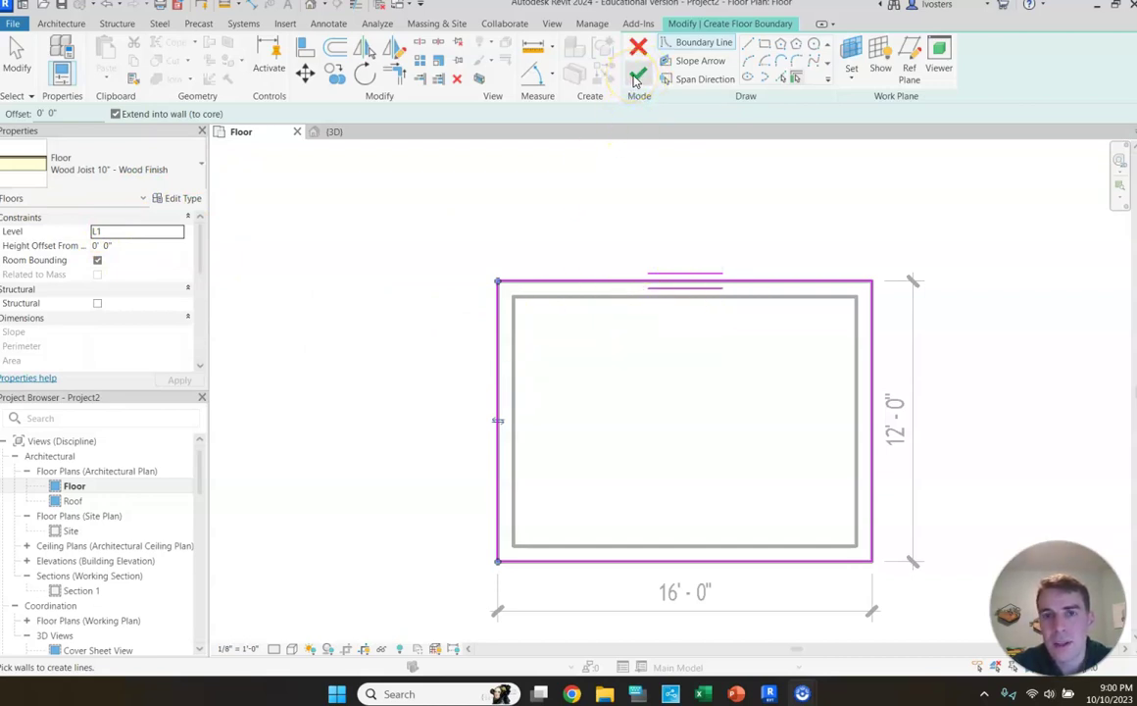
- Finish the Wood Joist 10" floor sketch and deselect the new floor
left_click(636, 79)
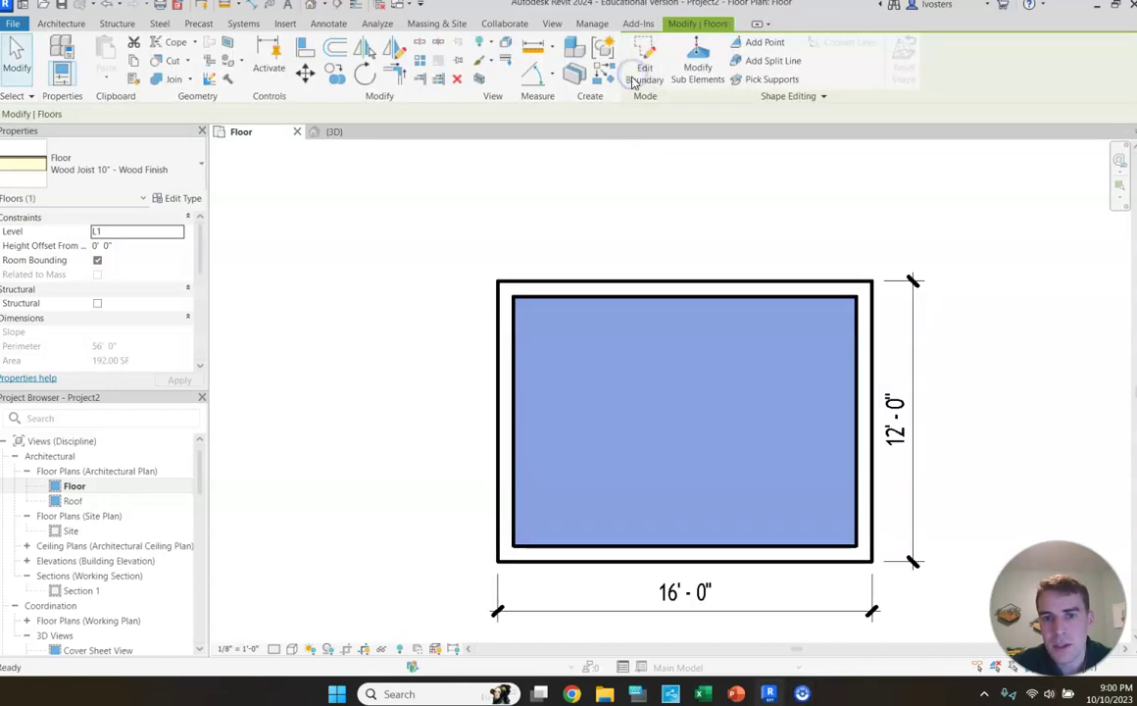
left_click(969, 275)
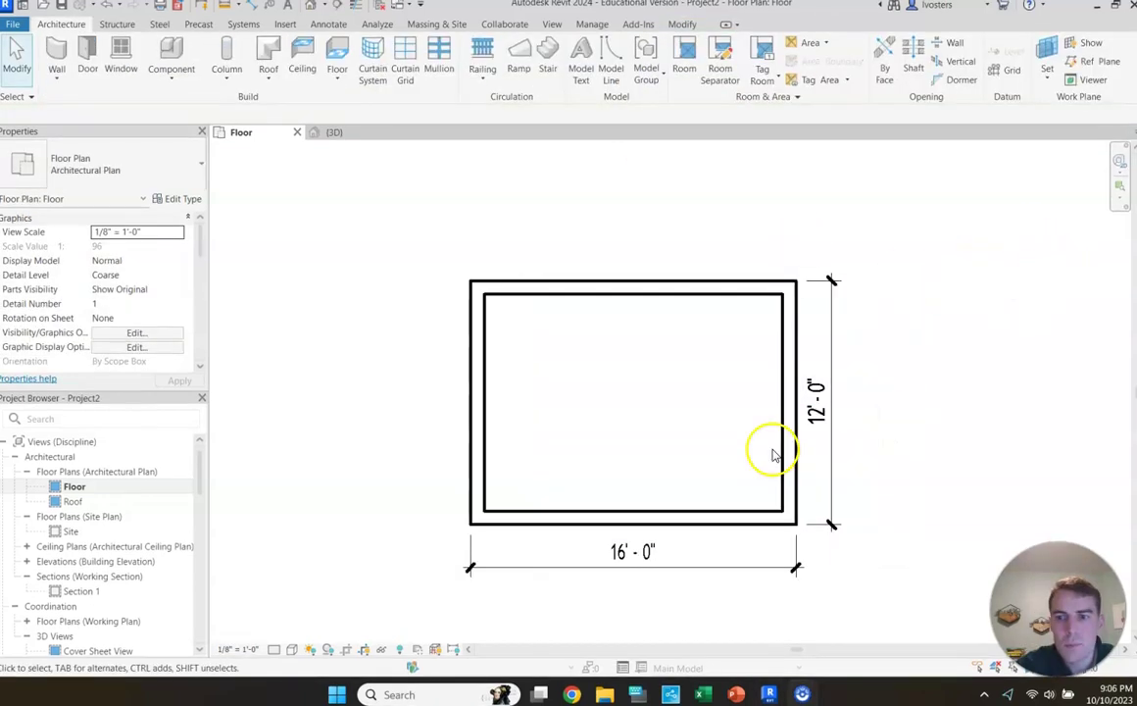